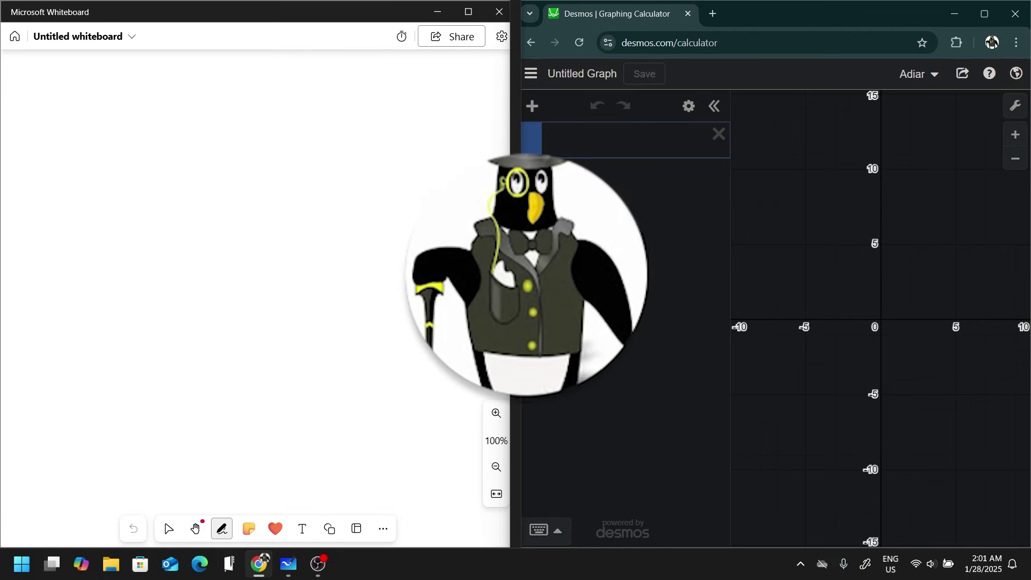
left_click(168, 528)
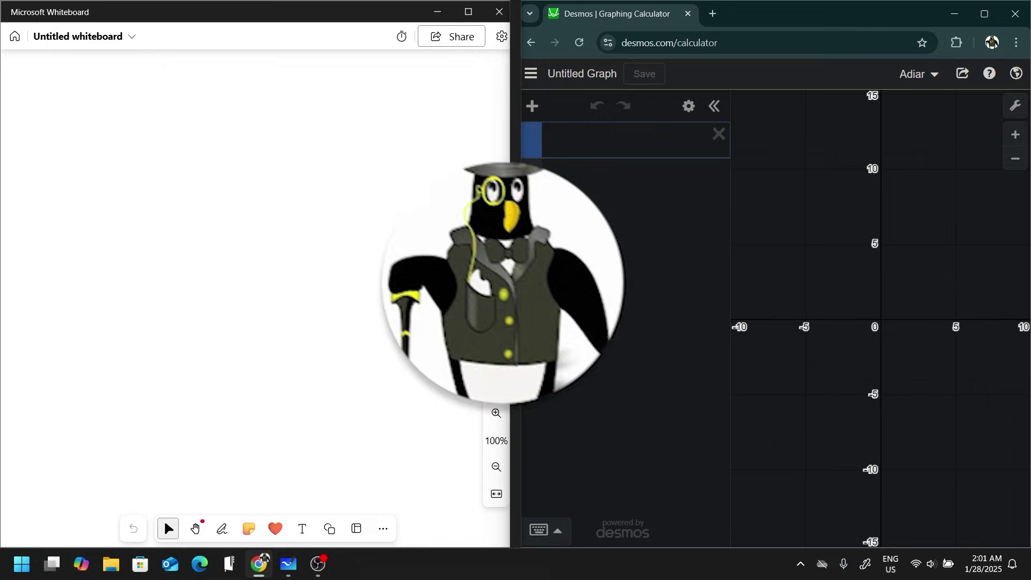
left_click(222, 529)
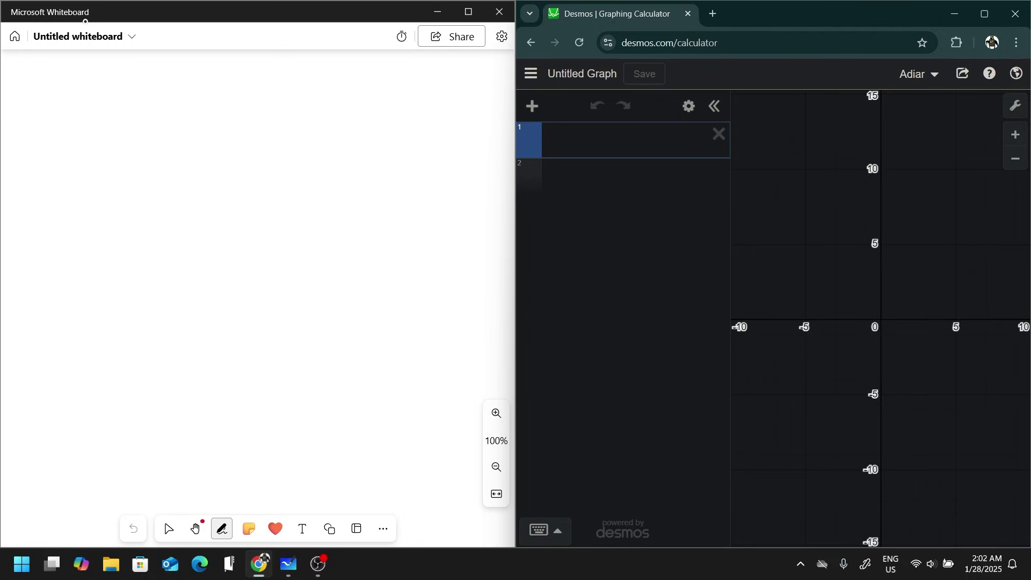
- Create a table of x1 and y1 values containing the points (1, 3) and (2, 4)
left_click(518, 131)
type("tabl")
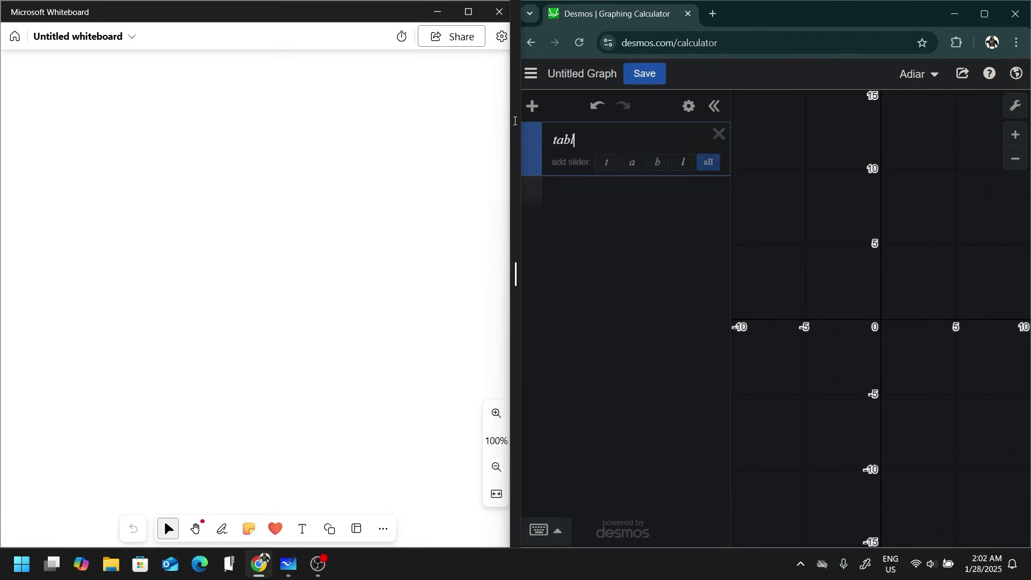
type("e1")
key("Down")
type("2")
key("Right")
key("Up")
type("3")
key("Down")
type("4")
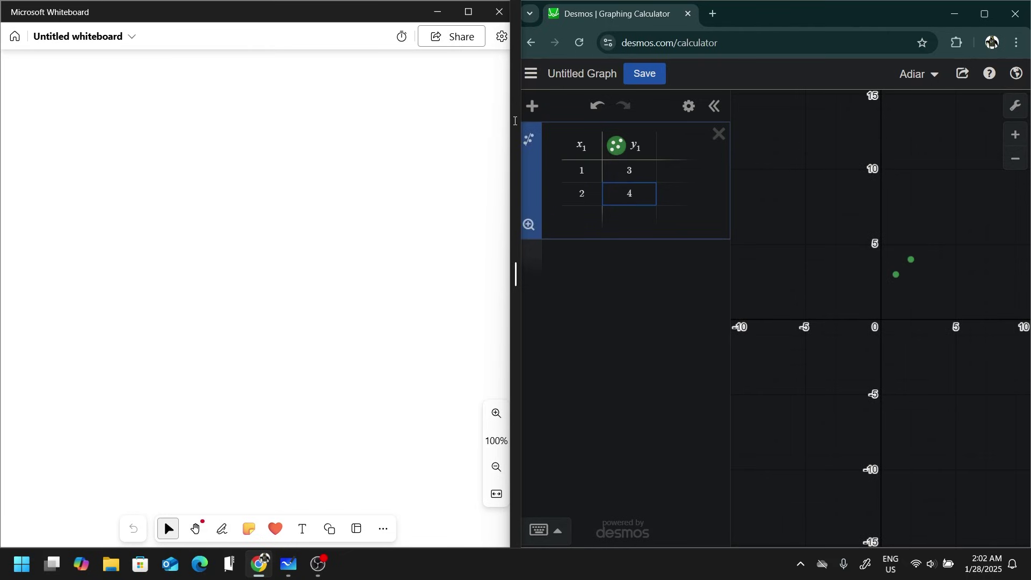
- Add the linear regression y1~mx1+b in a new expression below the table
key("Return")
key("Down")
type("y1~")
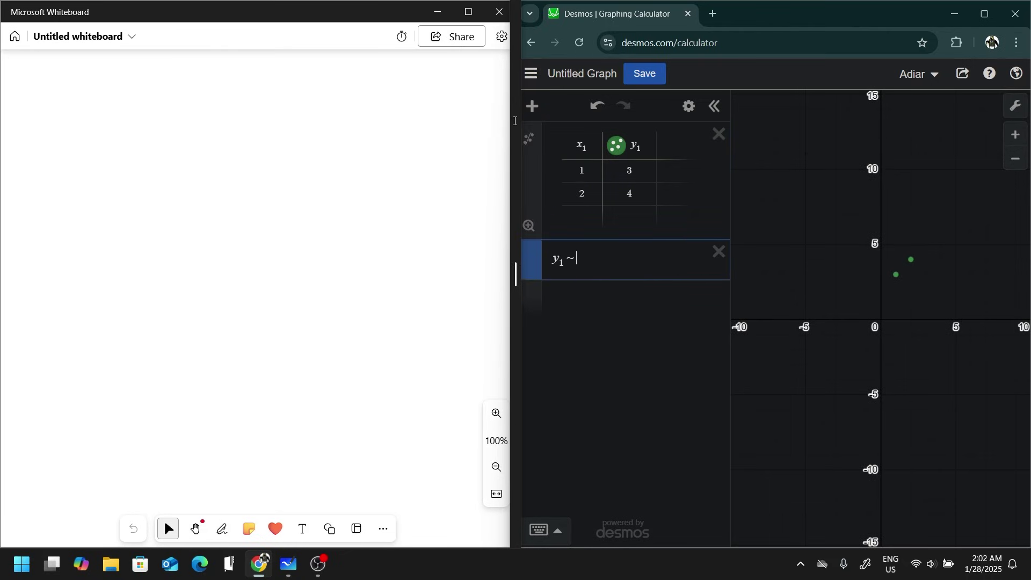
type("mx1+b")
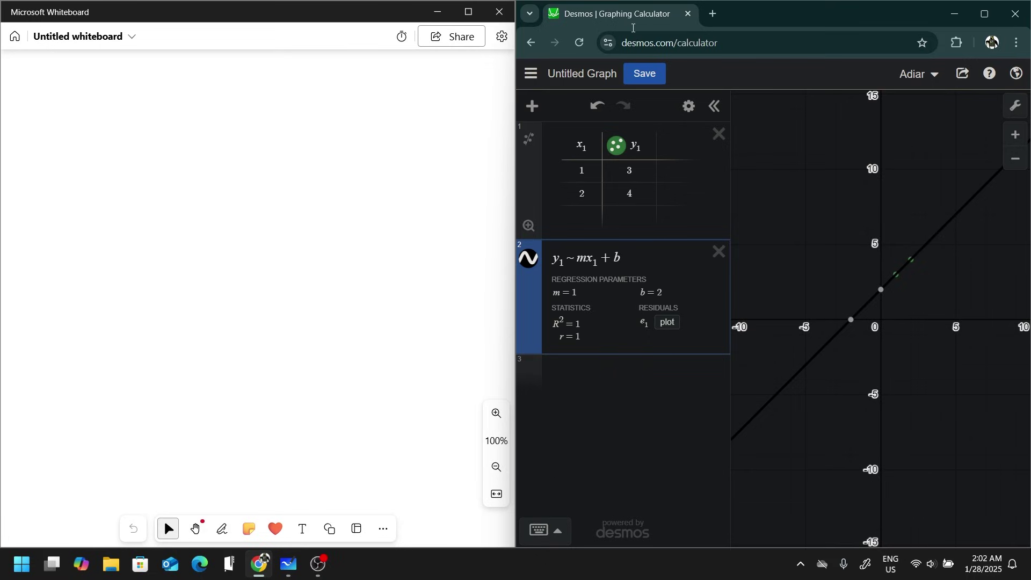
- Add the point (3, 7) to the table and show the coordinates of all three plotted points
key("Up")
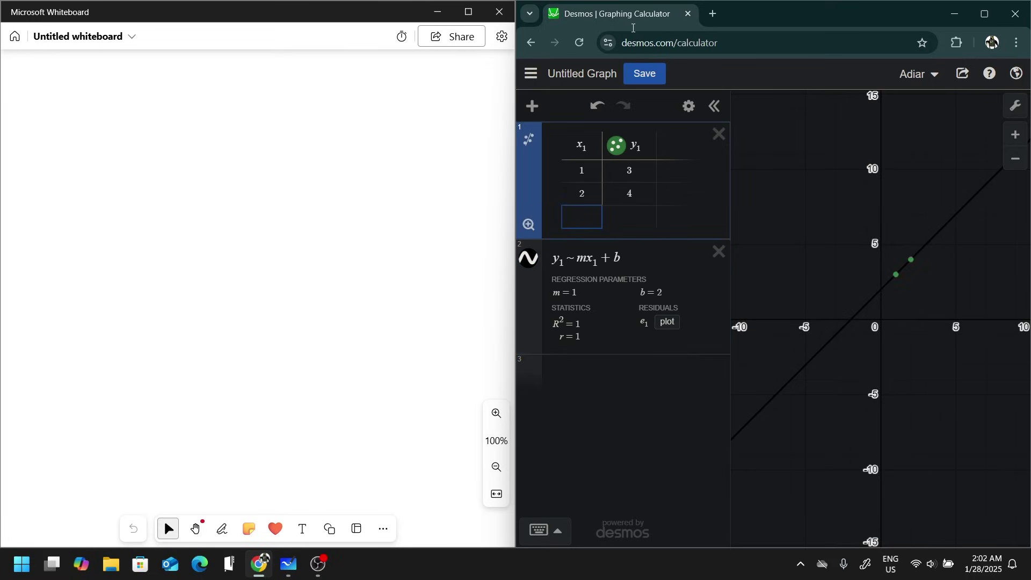
type("3")
key("Right")
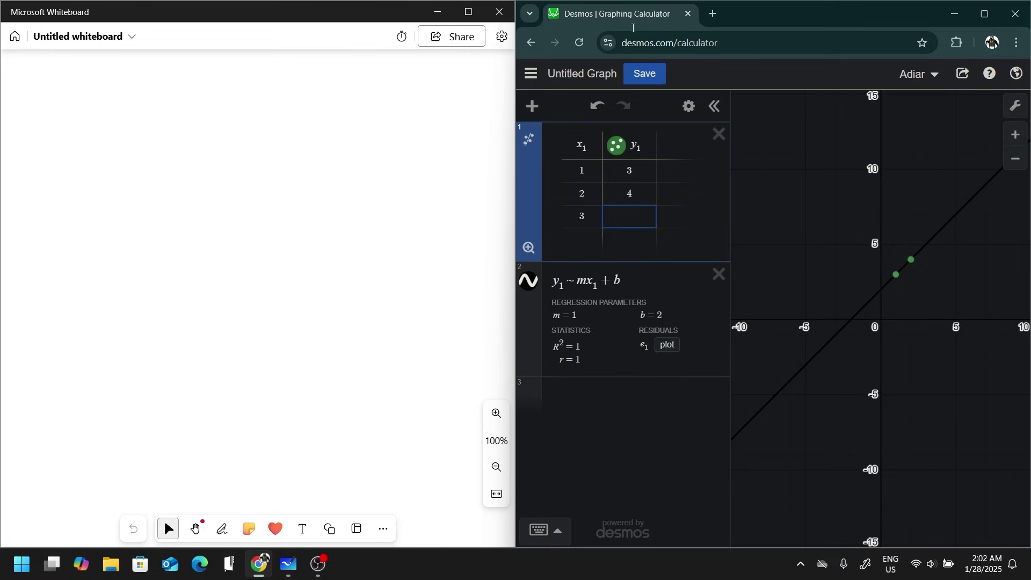
type("7")
mouse_move(512, 119)
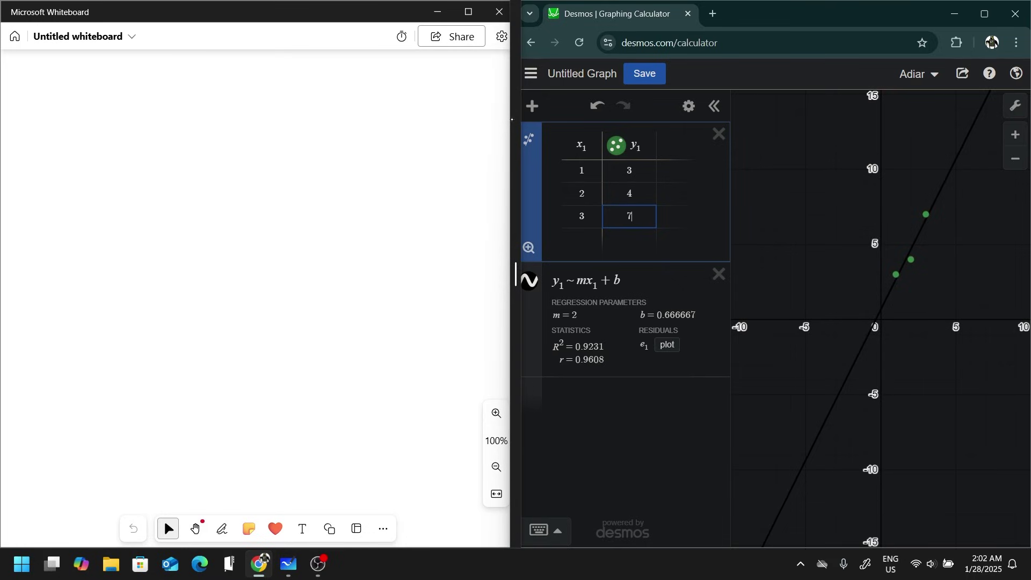
left_click(896, 274)
left_click(911, 260)
left_click(926, 214)
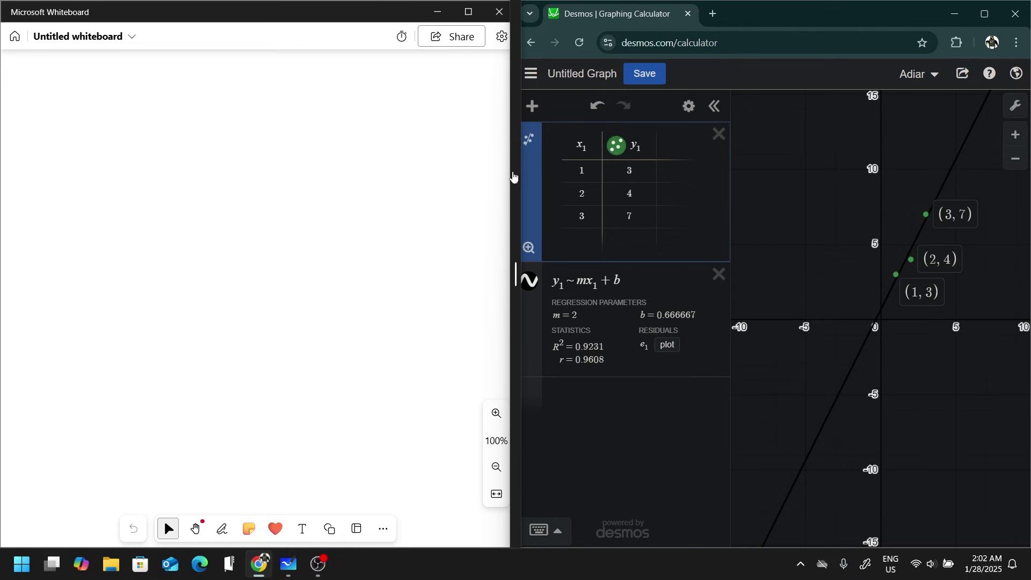
- Delete the regression expression and the data table
left_click(719, 274)
left_click(719, 134)
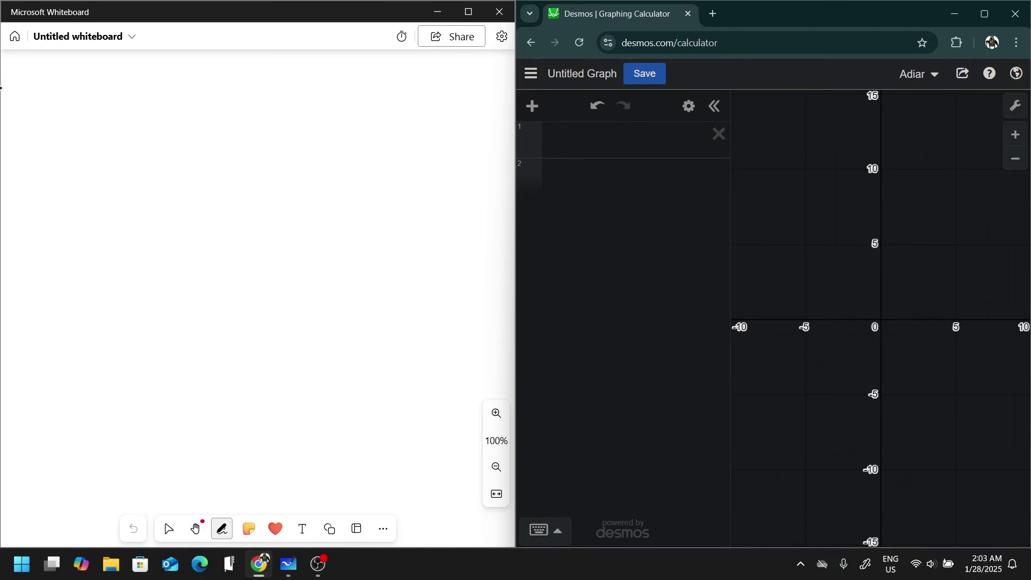
- Switch to Microsoft Whiteboard, handwrite the equation y = mx + b near the top of the canvas and underline it
mouse_move(52, 88)
left_mouse_down()
mouse_move(66, 106)
mouse_move(61, 123)
left_mouse_up()
left_click_drag(87, 97, 101, 95)
mouse_move(87, 108)
left_mouse_down()
mouse_move(136, 97)
mouse_move(146, 113)
left_mouse_up()
mouse_move(150, 99)
left_mouse_down()
mouse_move(162, 114)
mouse_move(150, 112)
left_mouse_up()
left_click_drag(173, 100, 186, 98)
mouse_move(180, 87)
left_mouse_down()
mouse_move(178, 116)
mouse_move(202, 115)
left_mouse_up()
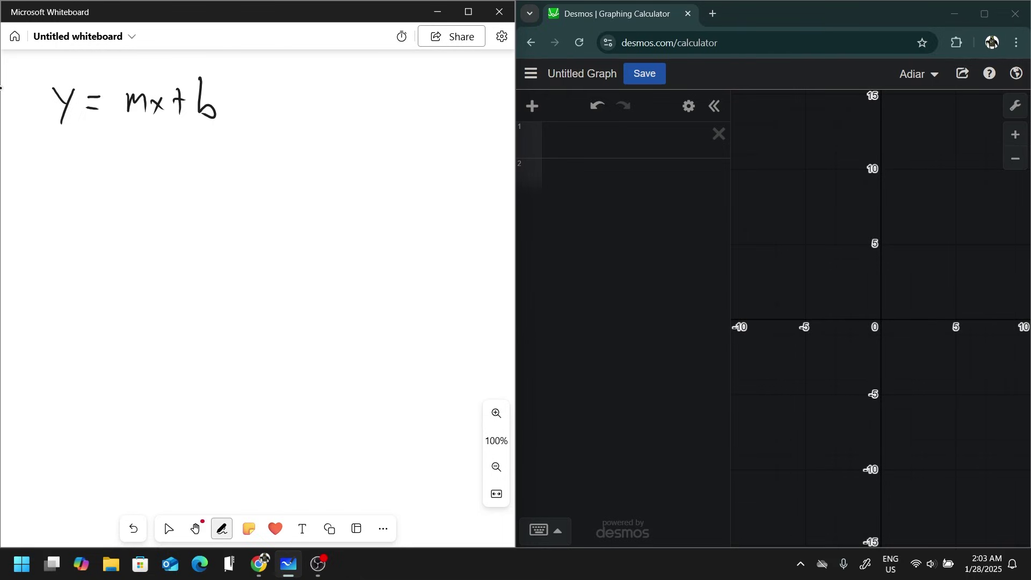
left_click_drag(49, 144, 248, 122)
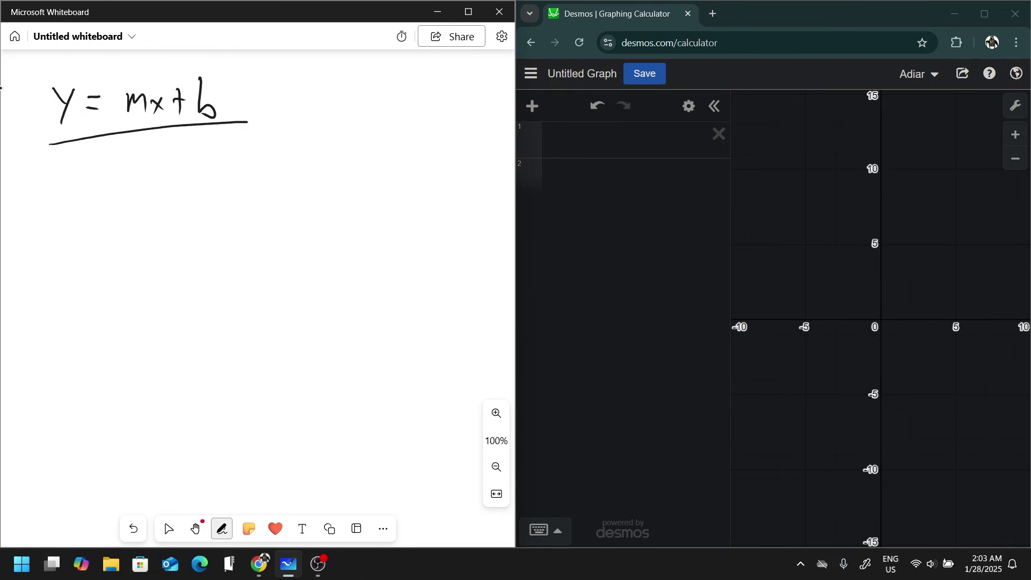
- Handwrite the points (0,1) and (2,3) side by side below the underlined equation
mouse_move(81, 176)
left_mouse_down()
mouse_move(83, 213)
mouse_move(96, 194)
mouse_move(113, 218)
left_mouse_up()
left_click_drag(129, 188, 141, 219)
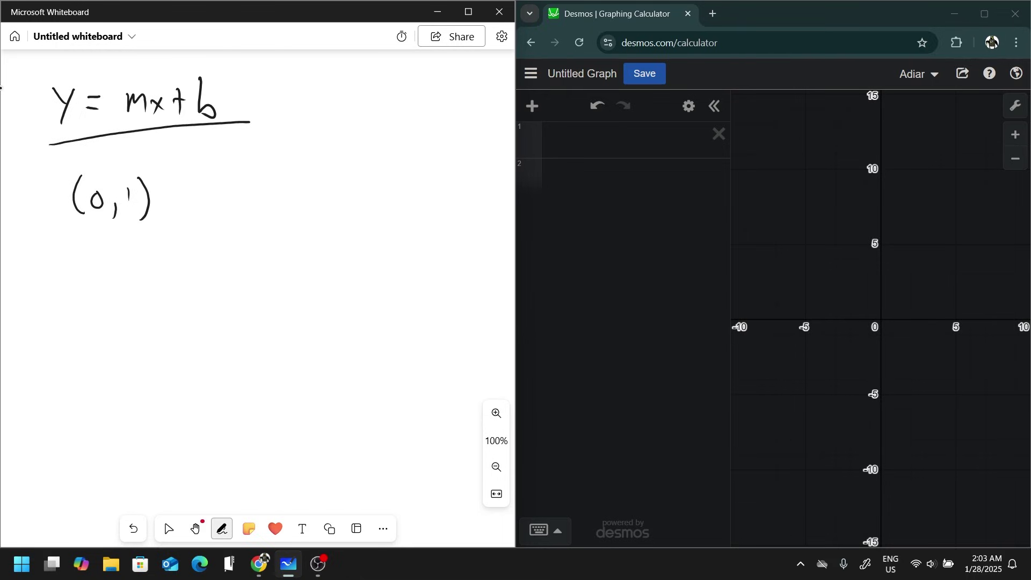
left_click_drag(231, 179, 227, 217)
left_click_drag(246, 197, 262, 213)
left_click_drag(274, 213, 270, 226)
mouse_move(288, 188)
left_mouse_down()
mouse_move(290, 220)
mouse_move(304, 230)
left_mouse_up()
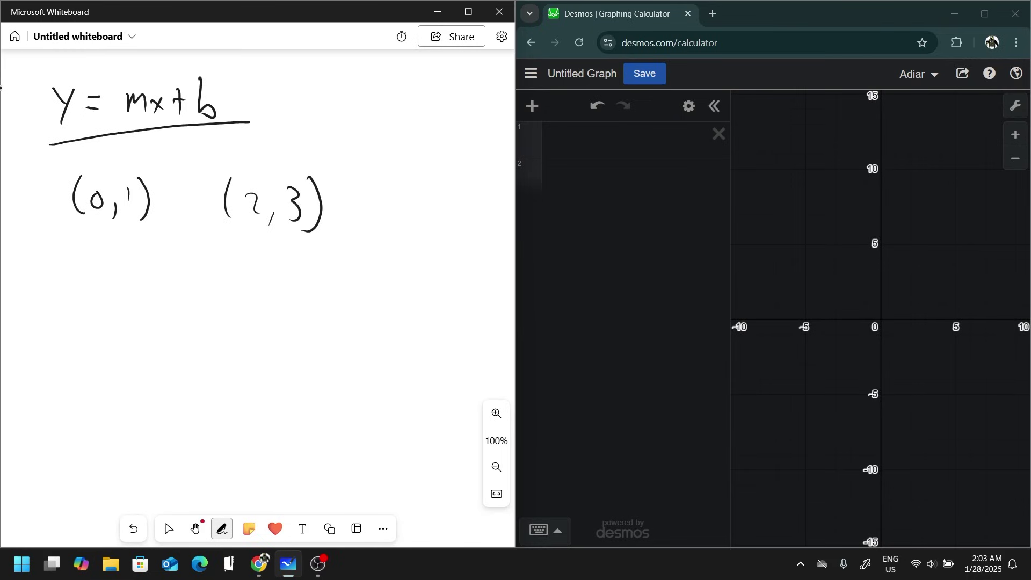
key("Escape")
- Label the point (0,1) by handwriting (x, y) above it
mouse_move(126, 157)
left_mouse_down()
mouse_move(134, 172)
mouse_move(106, 170)
left_mouse_up()
mouse_move(105, 158)
left_mouse_down()
mouse_move(99, 171)
mouse_move(114, 181)
mouse_move(93, 175)
left_mouse_up()
left_click_drag(137, 144, 138, 172)
- Handwrite the substituted equation 1 = m(0) + b below the points and draw an arrow pointing at the y of y = mx + b
mouse_move(91, 283)
left_mouse_down()
mouse_move(94, 313)
mouse_move(122, 306)
left_mouse_up()
left_click_drag(109, 298, 120, 297)
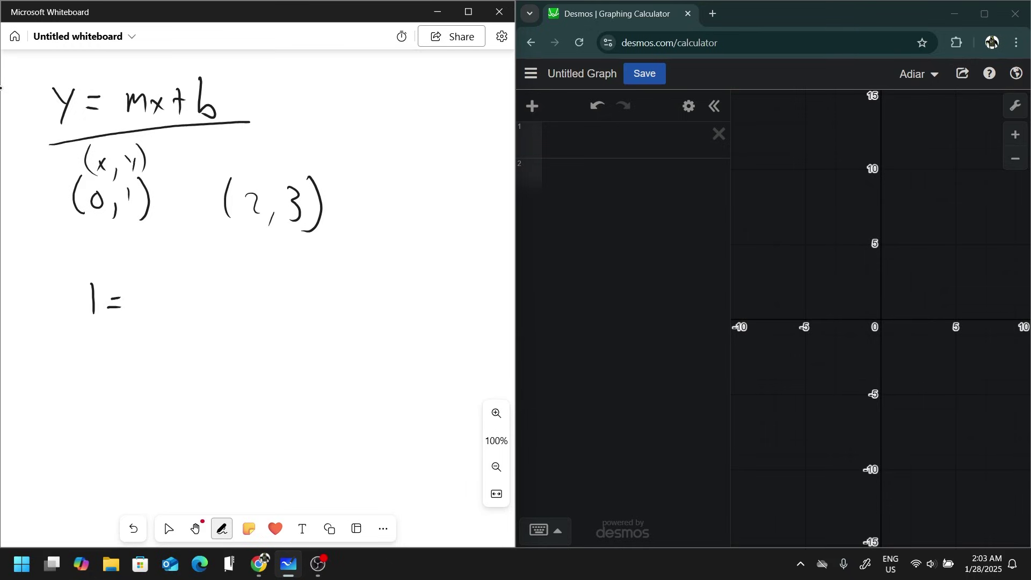
left_click_drag(65, 60, 65, 76)
left_click_drag(60, 68, 71, 66)
mouse_move(136, 298)
left_mouse_down()
mouse_move(137, 310)
mouse_move(173, 320)
mouse_move(182, 302)
mouse_move(188, 317)
left_mouse_up()
left_click_drag(231, 288, 233, 311)
left_click_drag(226, 299, 259, 313)
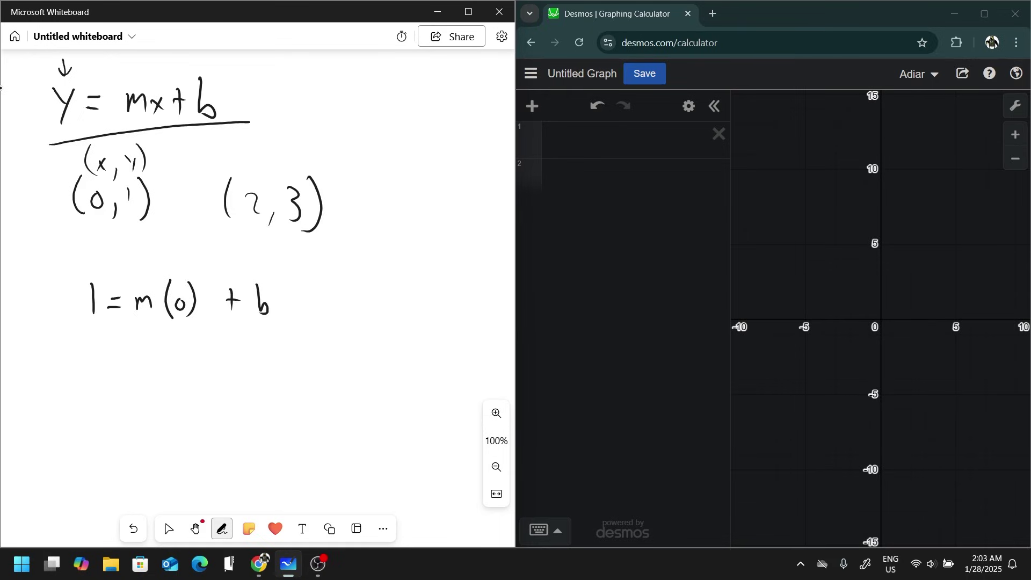
- Label the point (2,3) by handwriting (x, y) above it
mouse_move(248, 139)
left_mouse_down()
mouse_move(247, 157)
mouse_move(266, 155)
left_mouse_up()
left_click_drag(265, 148, 261, 155)
mouse_move(279, 154)
left_mouse_down()
mouse_move(277, 164)
mouse_move(299, 156)
left_mouse_up()
mouse_move(303, 149)
left_mouse_down()
mouse_move(297, 161)
mouse_move(312, 162)
left_mouse_up()
- Handwrite the second substituted equation 3 = m(2) + b below the first one
mouse_move(80, 358)
left_mouse_down()
mouse_move(87, 379)
mouse_move(122, 367)
left_mouse_up()
mouse_move(113, 373)
left_mouse_down()
mouse_move(149, 369)
mouse_move(159, 383)
left_mouse_up()
mouse_move(177, 355)
left_mouse_down()
mouse_move(175, 388)
mouse_move(192, 380)
left_mouse_up()
left_click_drag(194, 356, 197, 383)
mouse_move(223, 359)
left_mouse_down()
mouse_move(222, 377)
mouse_move(228, 368)
mouse_move(260, 380)
left_mouse_up()
left_click(168, 529)
left_click(222, 529)
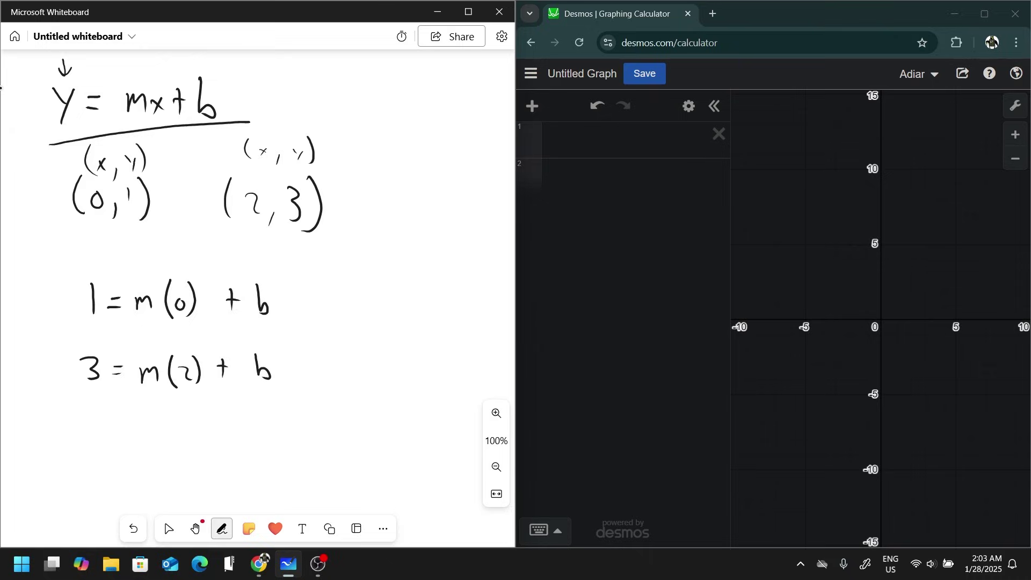
- Handwrite the simplified equations 1 = b and 3 = 2m + b beside the two substituted equations
mouse_move(350, 279)
left_mouse_down()
mouse_move(349, 304)
mouse_move(377, 288)
mouse_move(368, 300)
left_mouse_up()
left_click_drag(396, 270, 399, 304)
mouse_move(339, 352)
left_mouse_down()
mouse_move(355, 361)
mouse_move(350, 375)
left_mouse_up()
left_click_drag(367, 368, 387, 350)
mouse_move(395, 349)
left_mouse_down()
mouse_move(404, 367)
mouse_move(429, 364)
left_mouse_up()
left_click_drag(426, 357, 433, 356)
left_click_drag(439, 342, 446, 367)
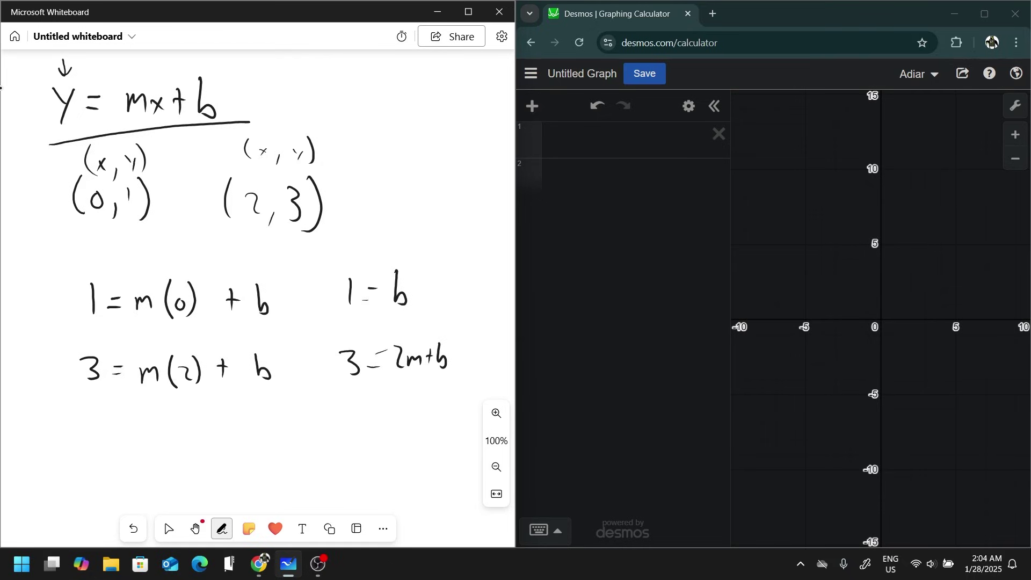
- Handwrite 3 = 2m + 1 below the system to substitute b into the second equation
left_click_drag(143, 445, 145, 465)
left_click_drag(182, 454, 198, 438)
left_click_drag(212, 433, 230, 450)
mouse_move(231, 451)
left_mouse_down()
mouse_move(238, 440)
mouse_move(246, 451)
left_mouse_up()
mouse_move(259, 432)
left_mouse_down()
mouse_move(259, 447)
mouse_move(263, 440)
left_mouse_up()
left_click_drag(273, 428, 272, 446)
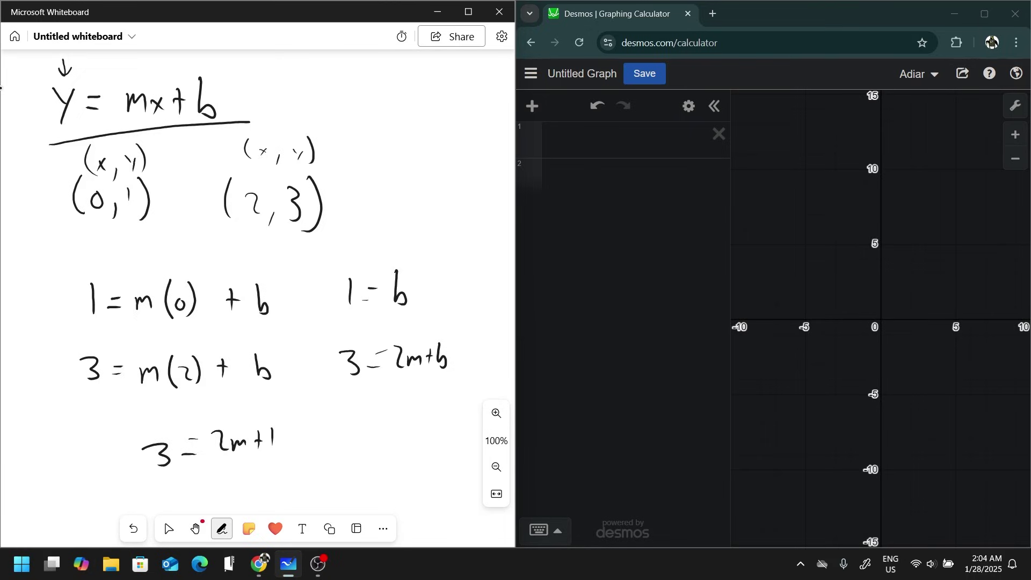
- Solve for the slope by handwriting 2 = 2m and m = 1
left_click_drag(197, 487, 219, 501)
mouse_move(224, 495)
left_mouse_down()
mouse_move(236, 493)
mouse_move(236, 476)
mouse_move(284, 488)
left_mouse_up()
mouse_move(331, 454)
left_mouse_down()
mouse_move(351, 471)
mouse_move(363, 454)
left_mouse_up()
left_click_drag(357, 468, 383, 467)
left_click(168, 529)
- Switch to the Desmos calculator and create a table containing the points (0, 1) and (2, 3)
left_click(553, 139)
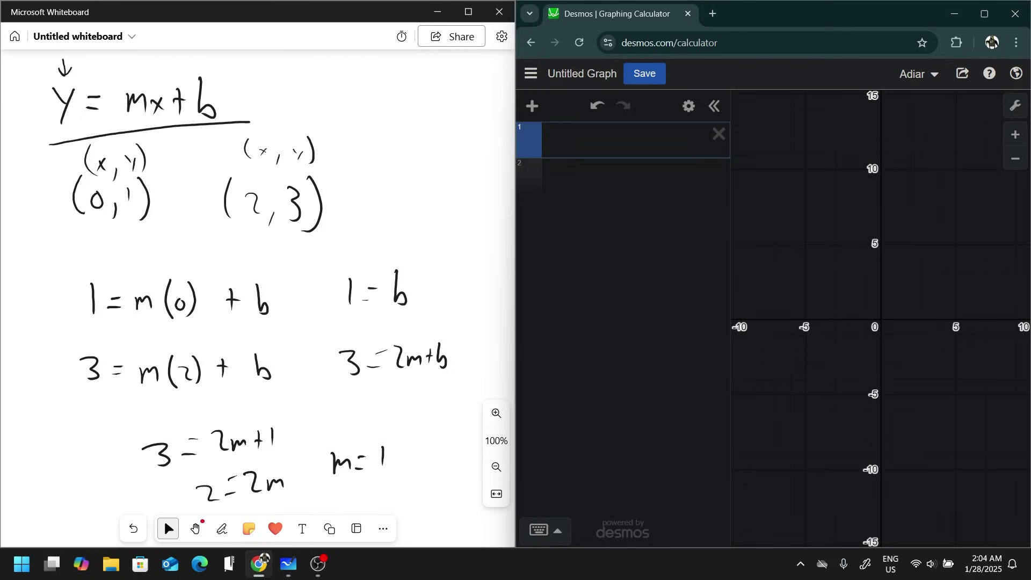
type("y")
key("BackSpace")
type("table")
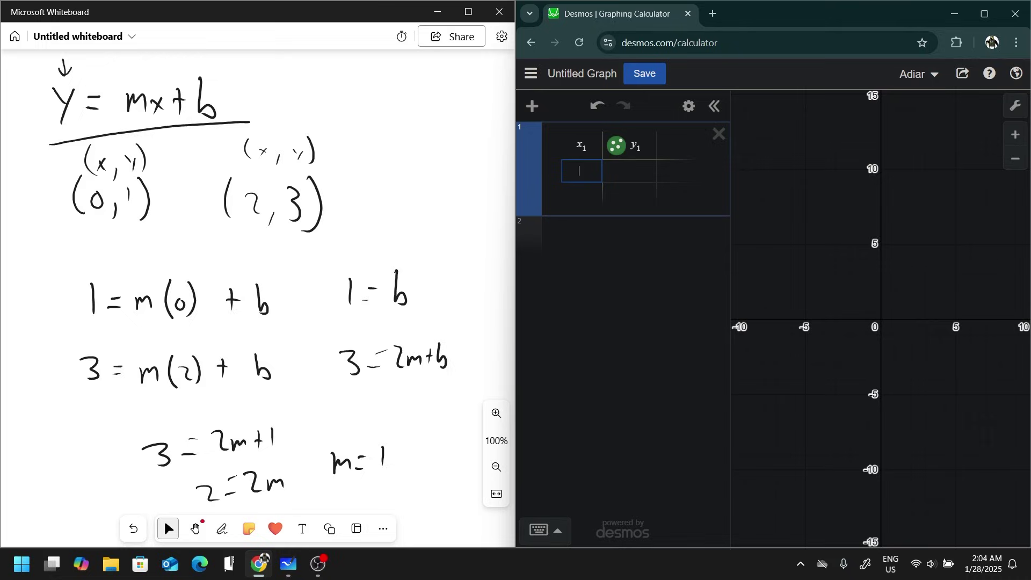
type("0")
key("Tab")
type("1")
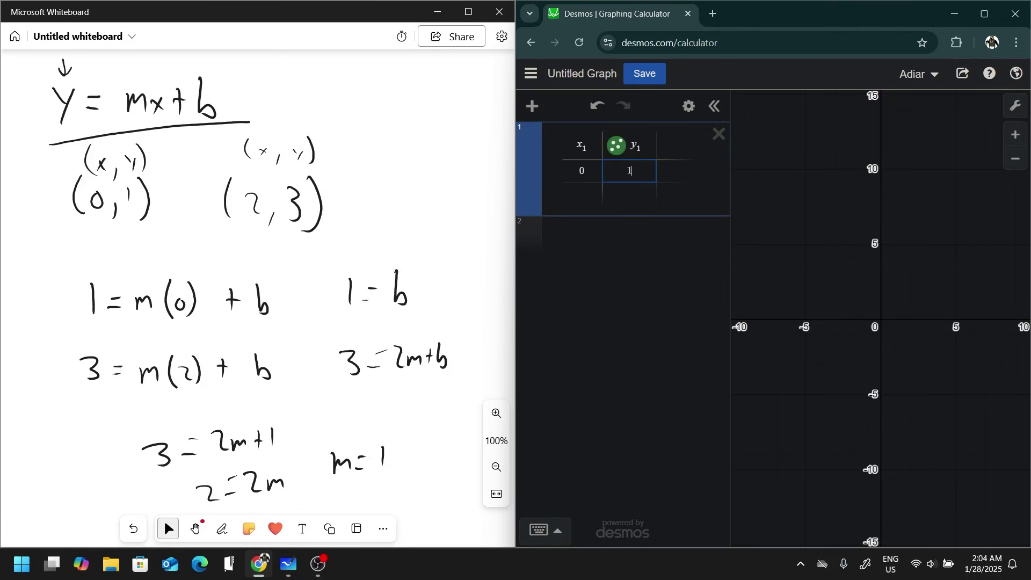
key("Return")
key("Left")
type("2")
key("Tab")
type("3")
- Fit a line to the table's two points with the regression y1~mx1+b
key("Down")
type("y1")
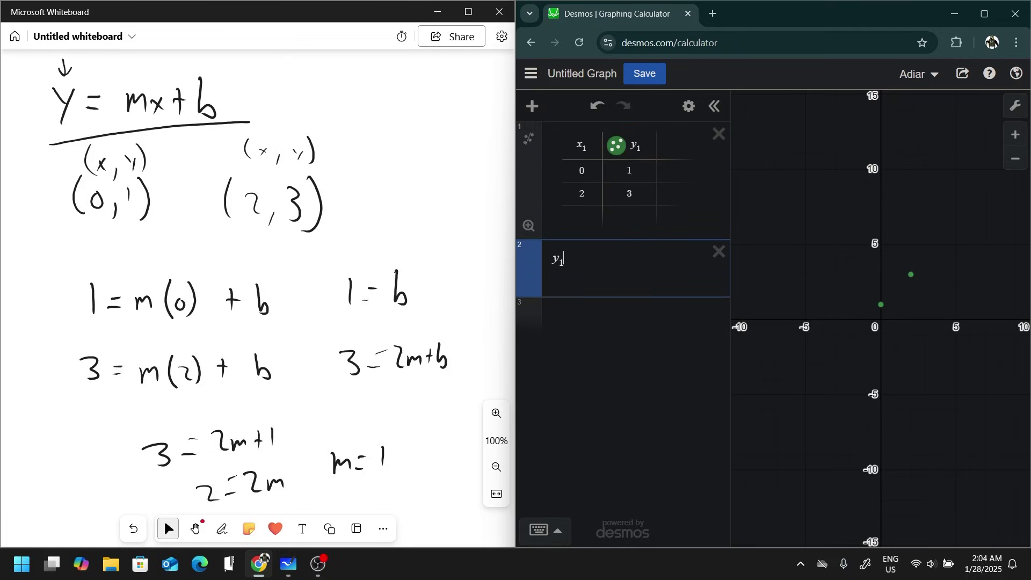
type("~mx1+b")
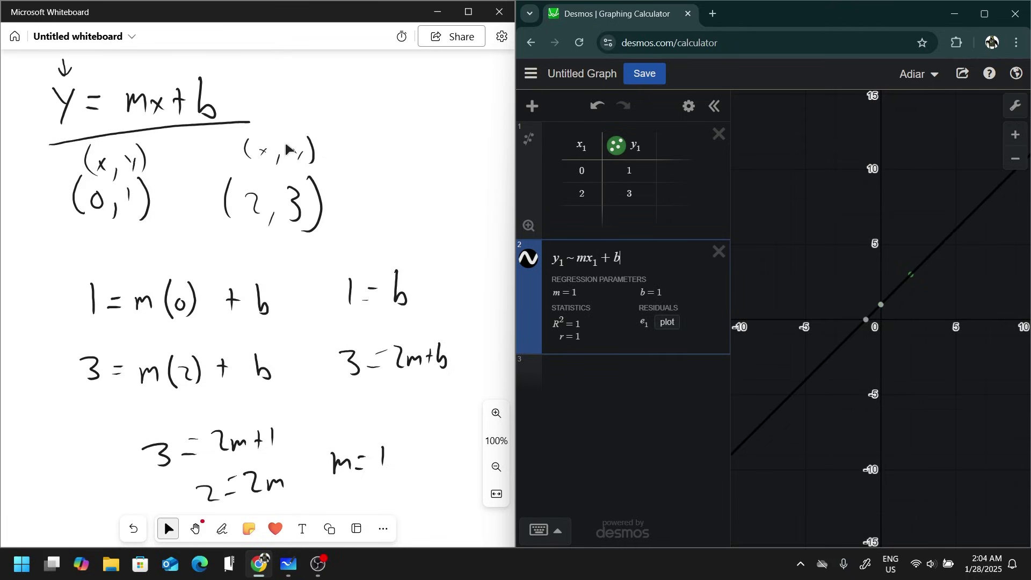
left_click(656, 187)
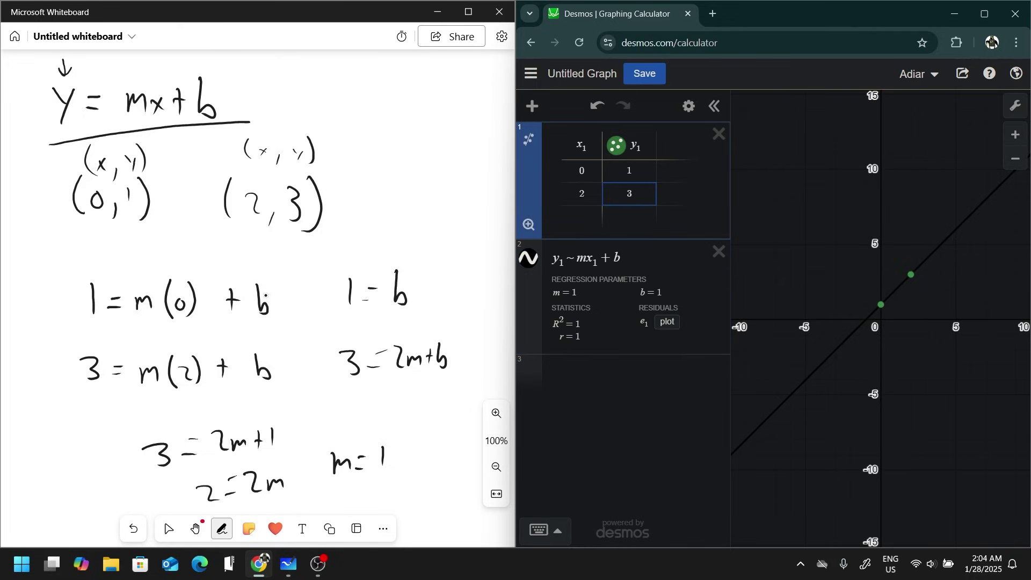
left_click(264, 295)
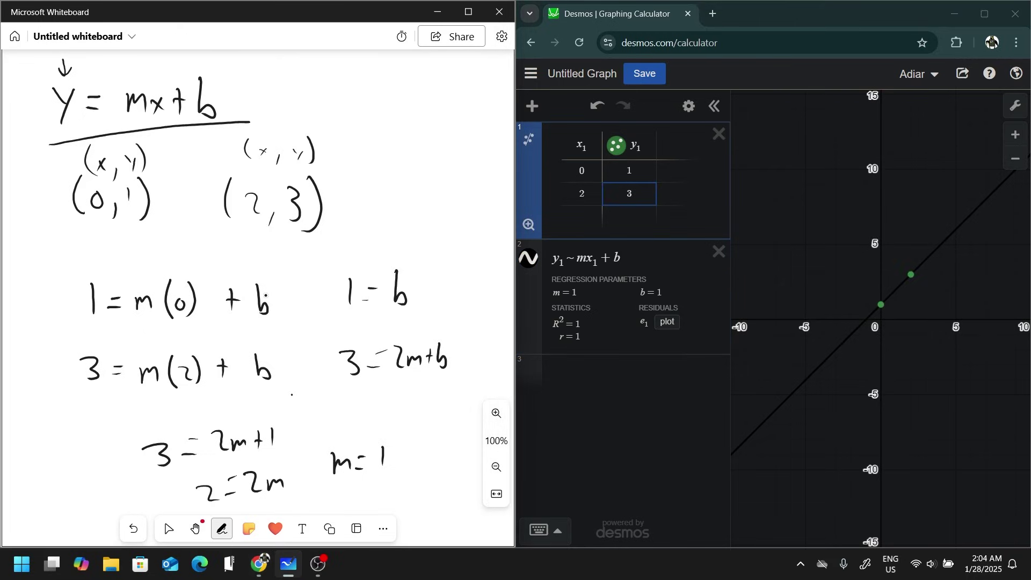
scroll(265, 295, "down", 8)
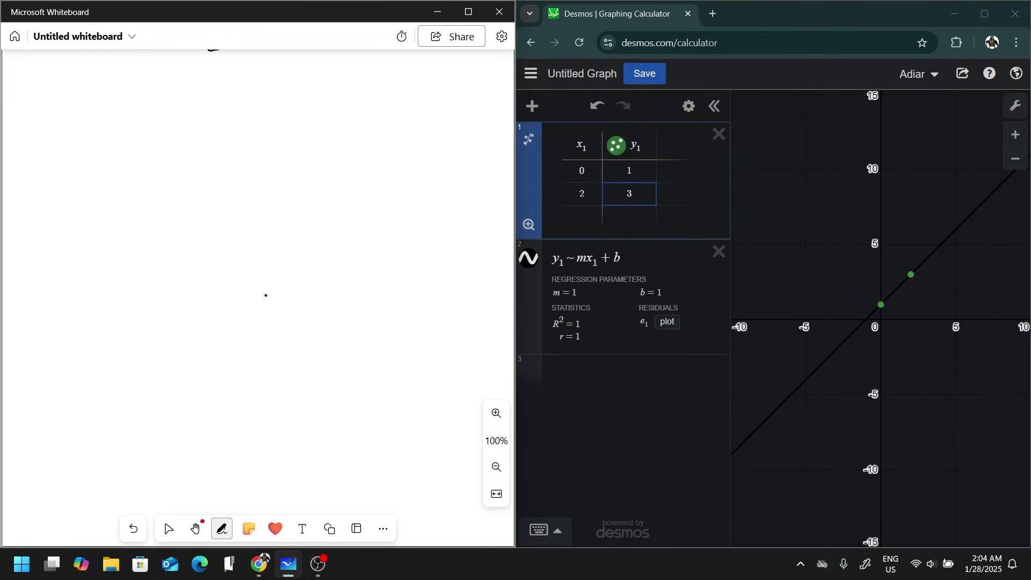
scroll(265, 295, "up", 8)
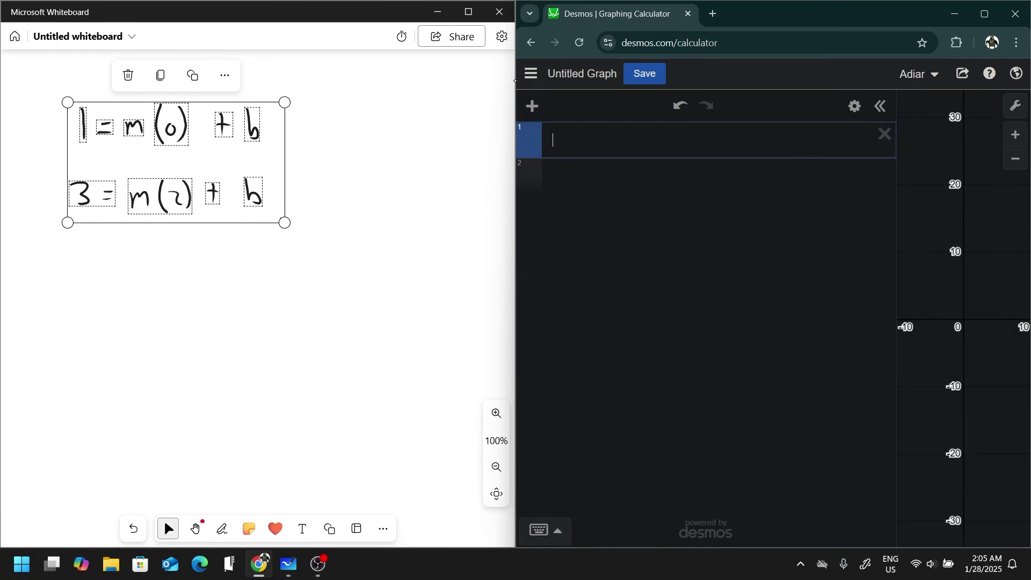
- Enter the list regression [1,3]~[m(0)+b,m(2)+b] to solve both equations for m and b
type("[1")
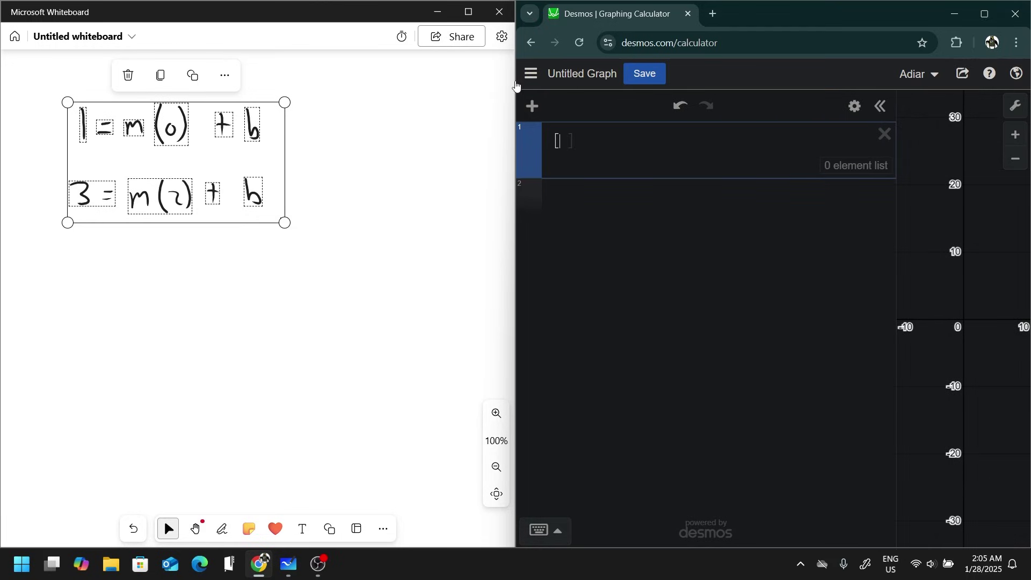
type(",")
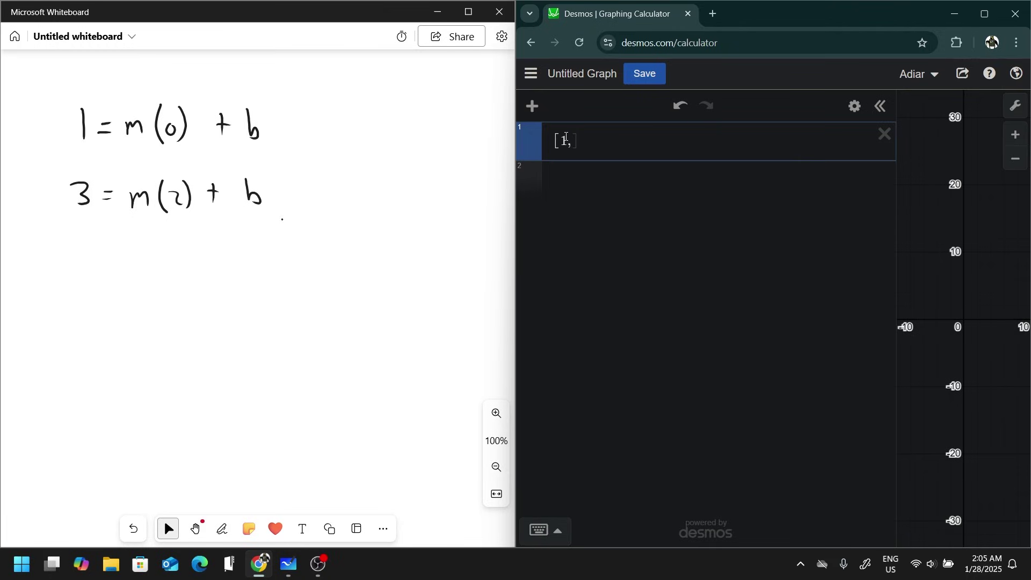
type("3]~")
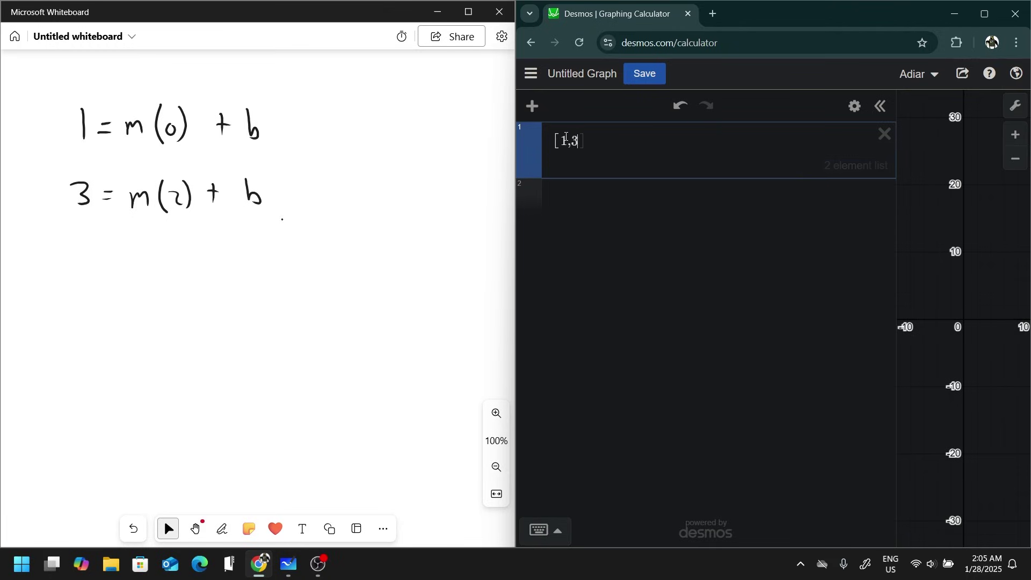
type("[")
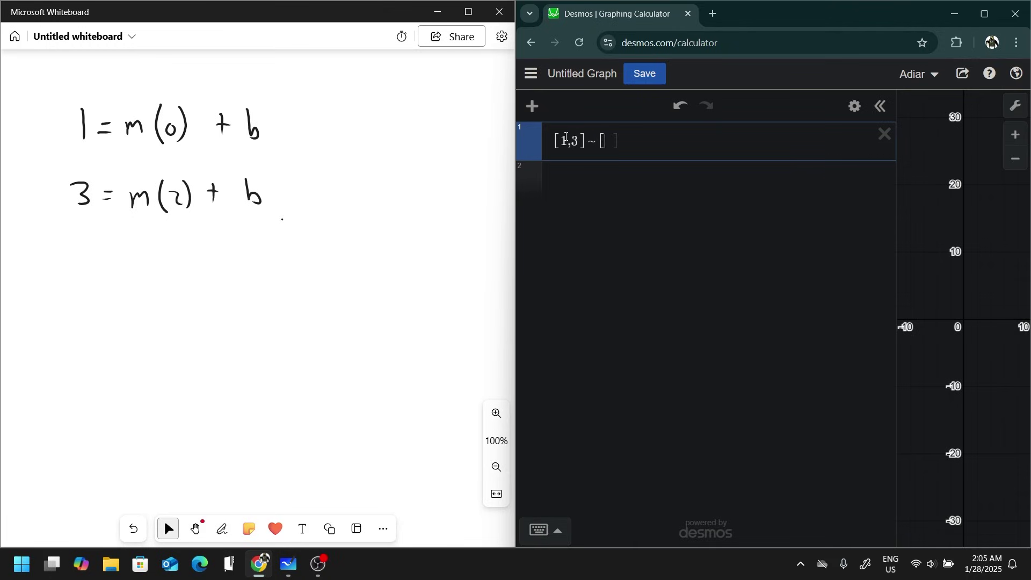
type("m(0)")
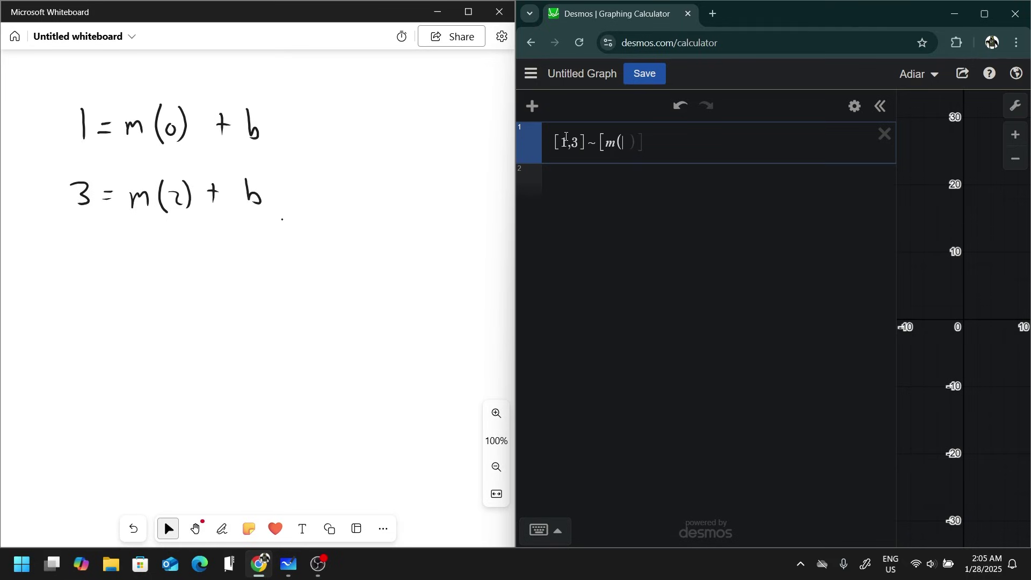
type("+b,m(2")
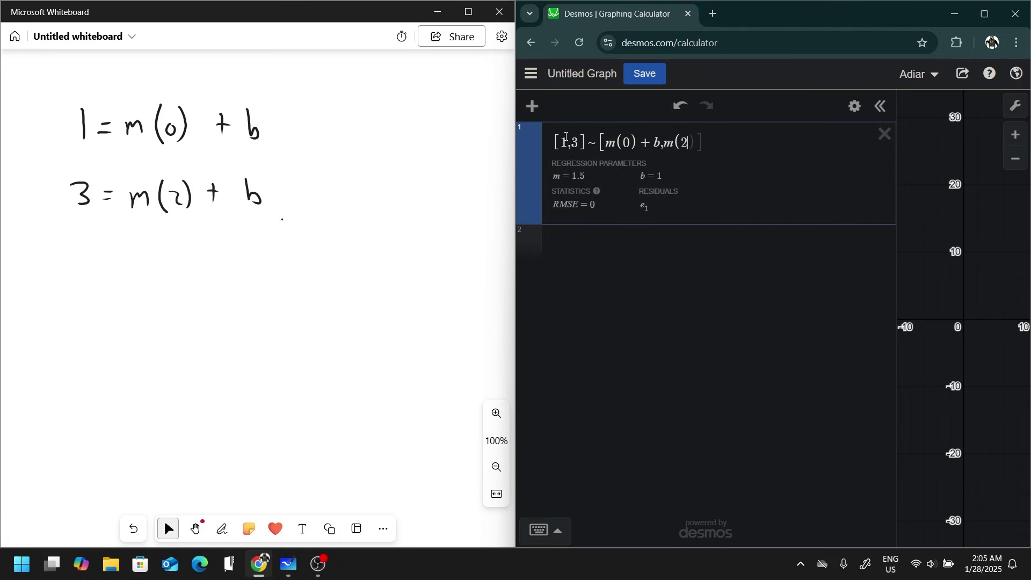
type(")+b")
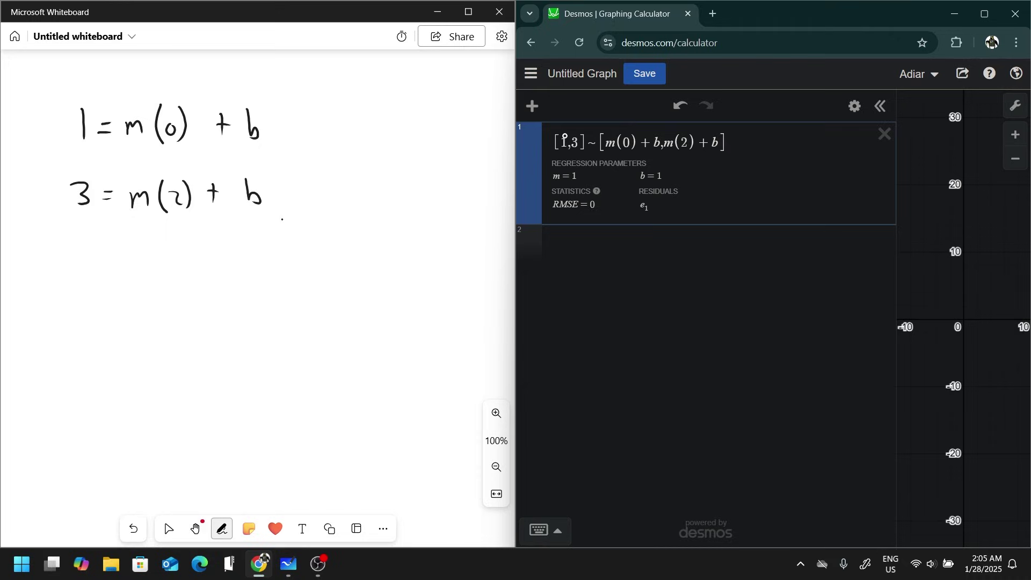
mouse_move(515, 157)
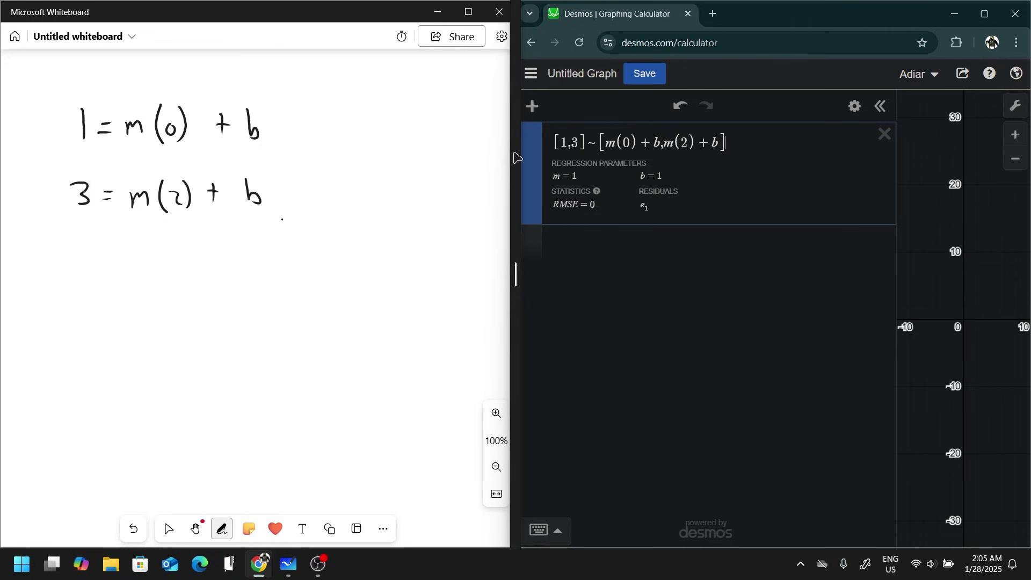
- Add the general regression y1~mx1+b below the list regression
key("Return")
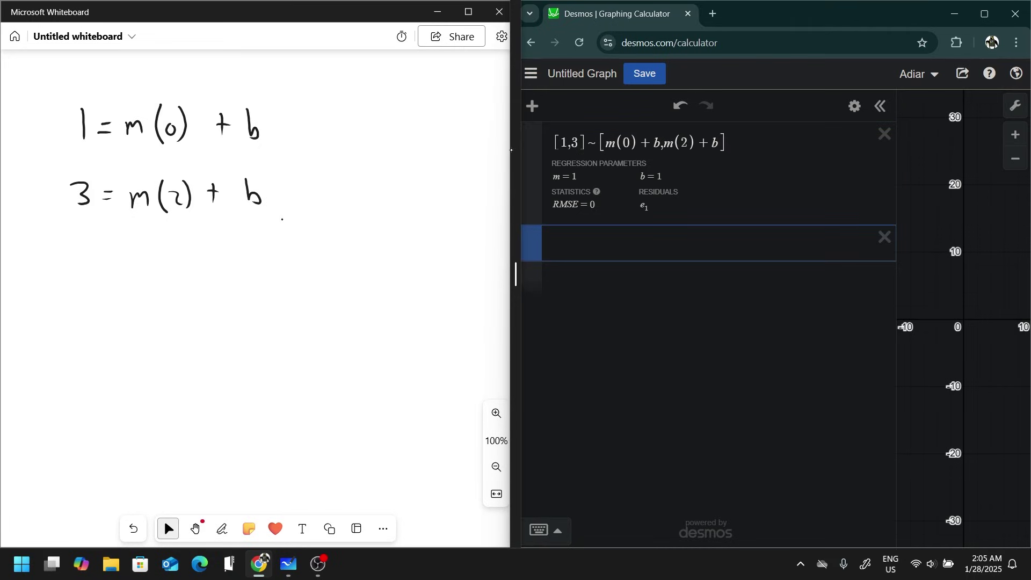
type("y1 ~ ")
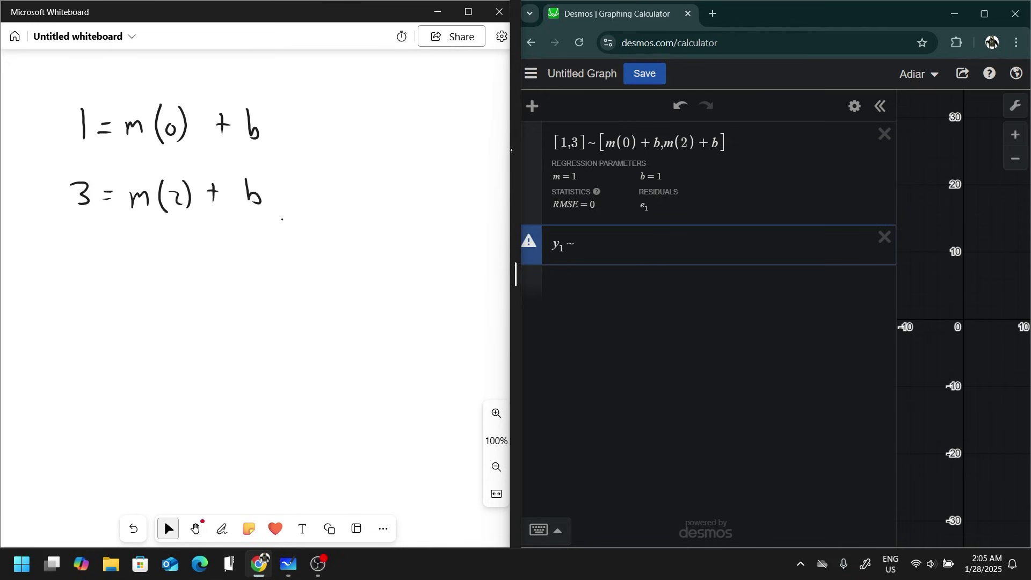
type("mx1 + b")
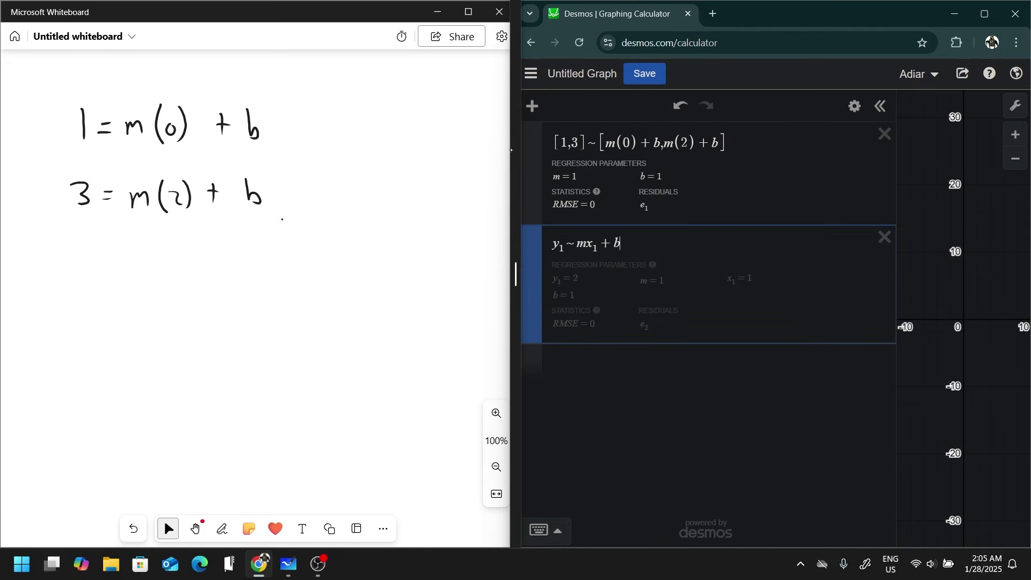
key("Return")
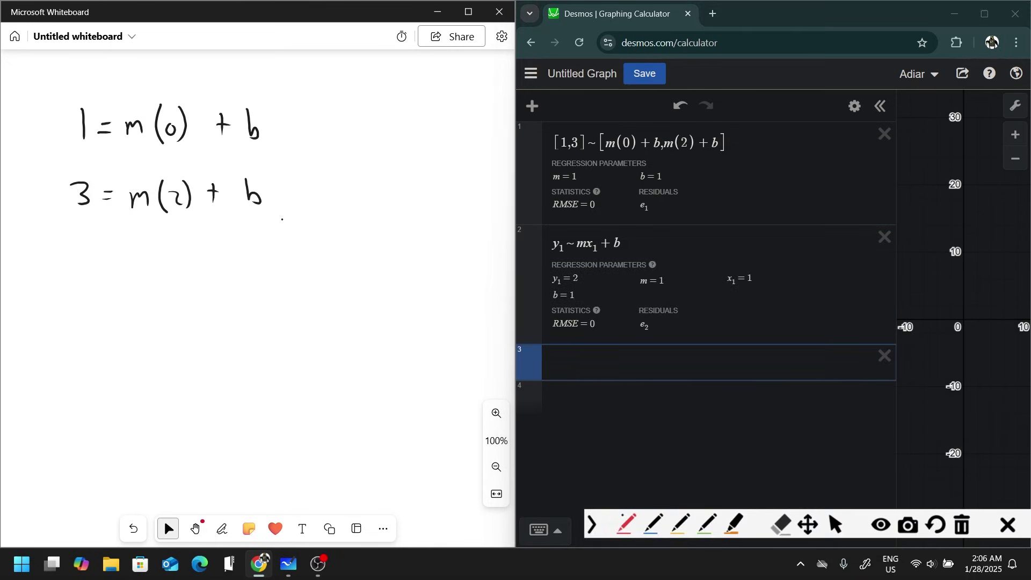
- Outline the 1 and m(0)+b in red and the 3 and m(2)+b in blue to mark the matching list elements
mouse_move(553, 130)
left_mouse_down()
mouse_move(568, 156)
mouse_move(570, 126)
mouse_move(550, 128)
mouse_move(601, 153)
mouse_move(645, 155)
mouse_move(664, 126)
mouse_move(591, 128)
mouse_move(571, 151)
mouse_move(569, 125)
left_mouse_up()
left_click(652, 523)
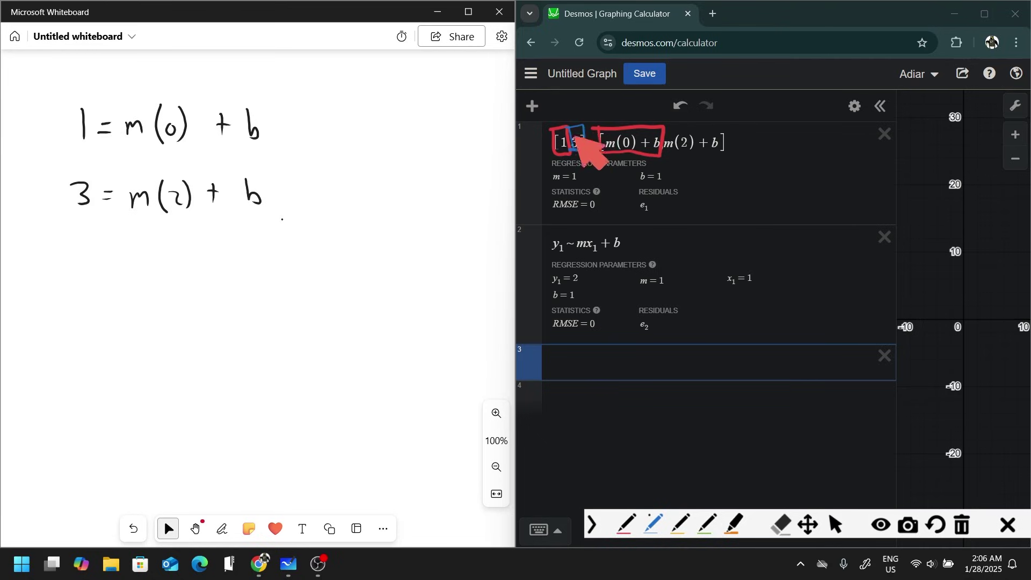
mouse_move(666, 125)
left_mouse_down()
mouse_move(667, 155)
mouse_move(721, 156)
mouse_move(729, 121)
mouse_move(668, 122)
left_mouse_up()
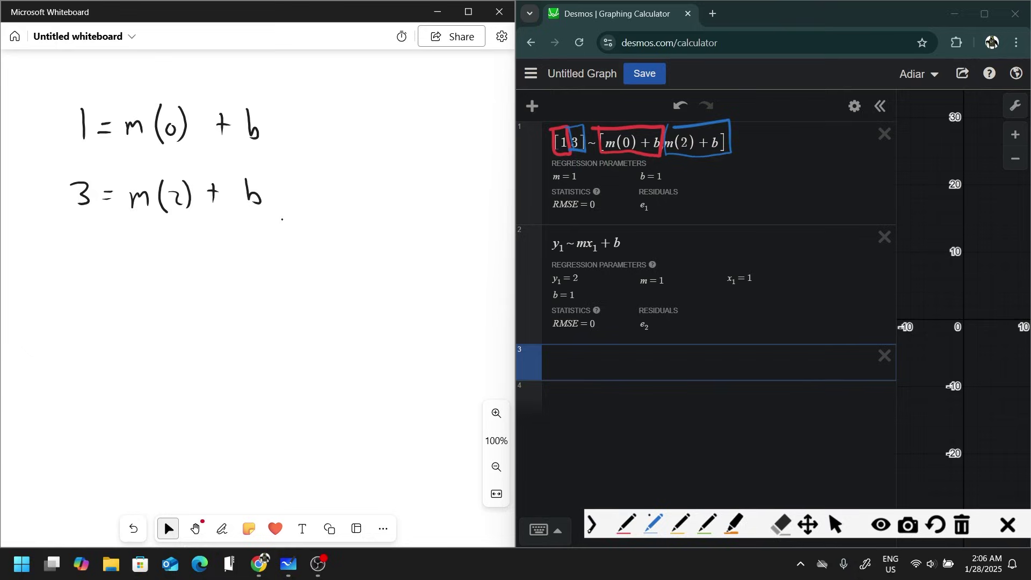
left_click(591, 526)
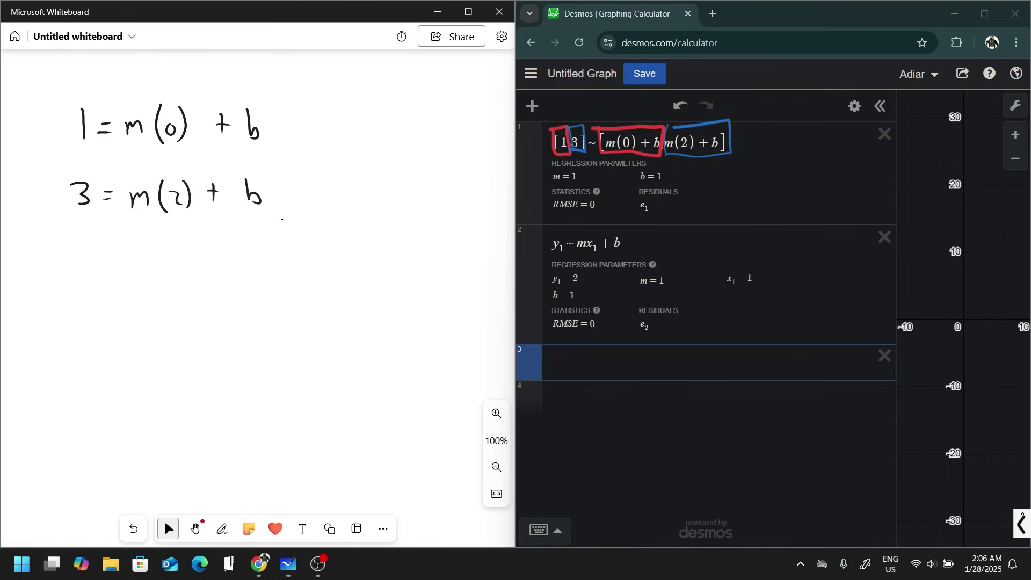
left_click(1022, 521)
left_click(836, 524)
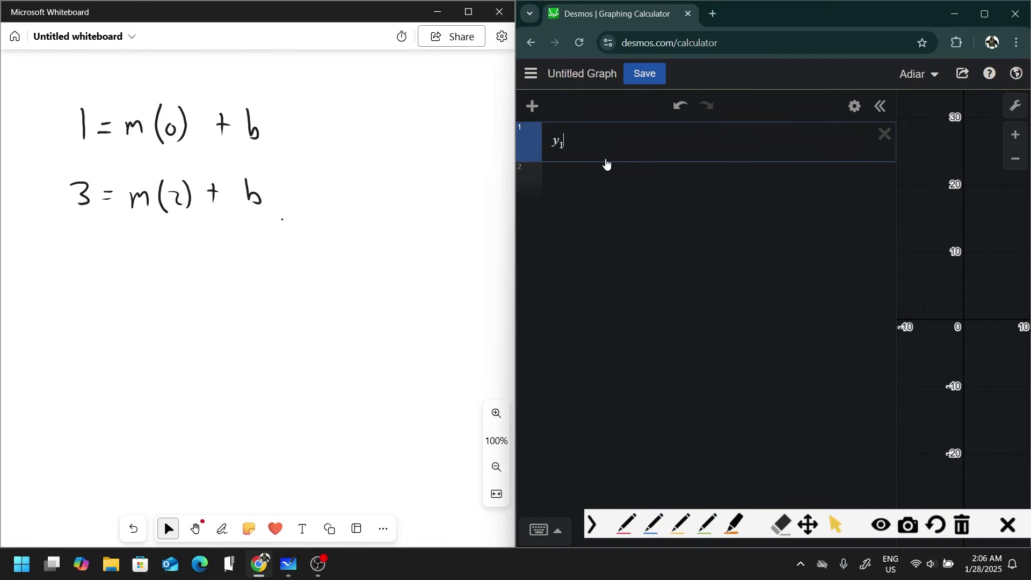
- Replace the expressions with the regression y1~mx1+b and define the lists y1=[1,3] and x1=[0,2]
type("~ mx1 + b")
type("y")
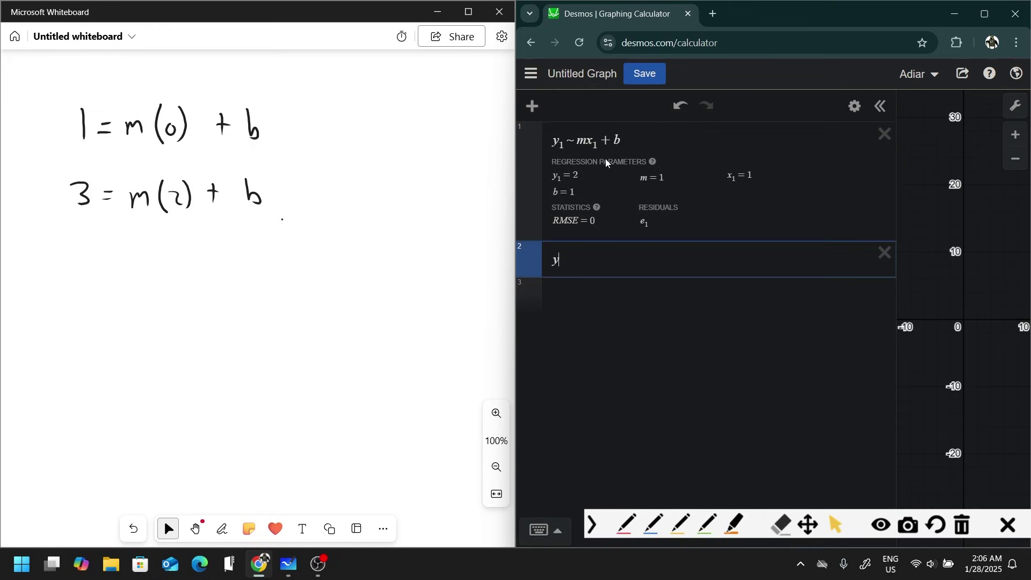
type("_1=[1,3")
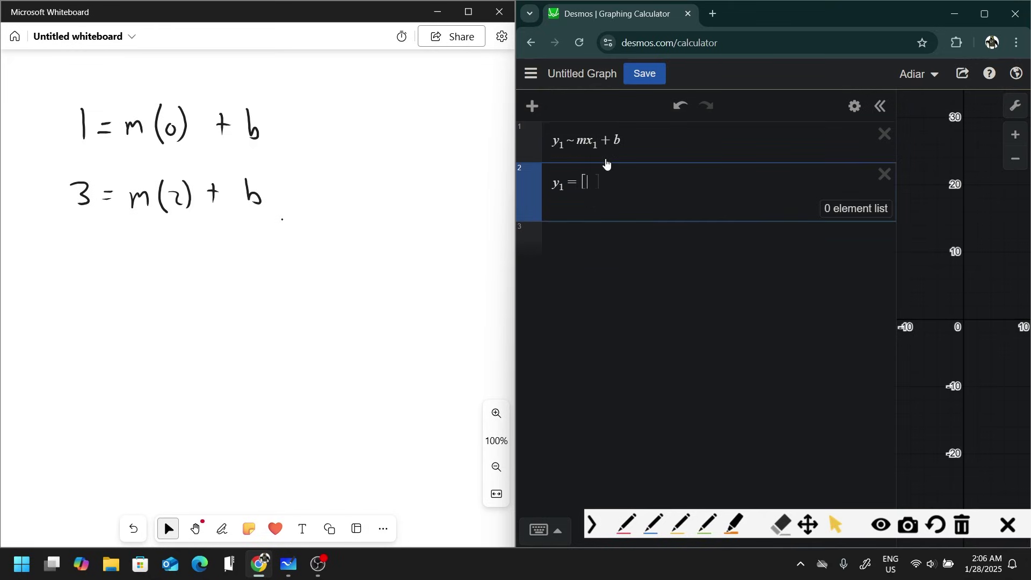
key("Return")
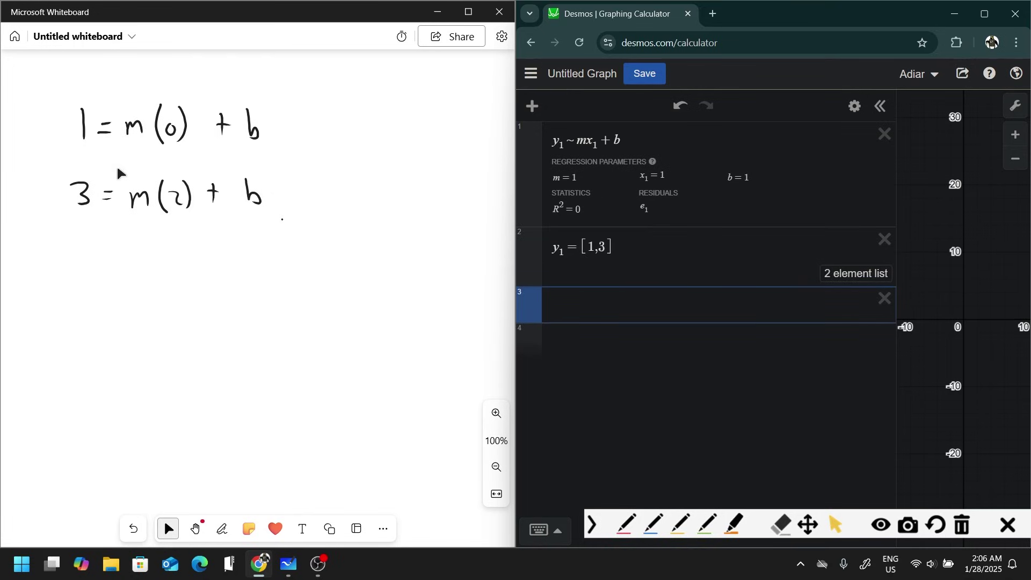
type("x_1=[0,2")
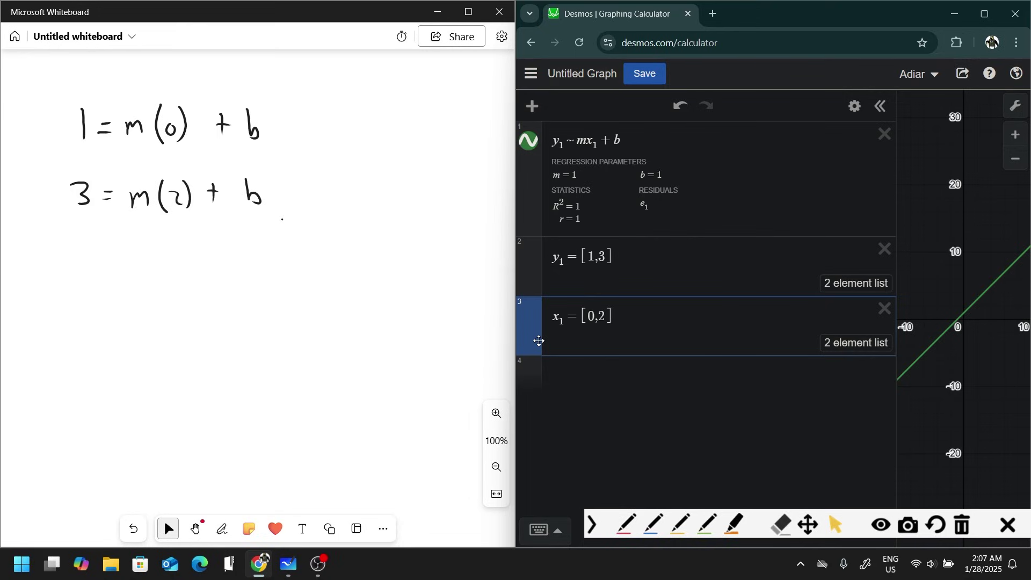
- Undo the recent entries back to the regression [1,3]~[m(0)+b,m(2)+b] for comparison
left_click(565, 140)
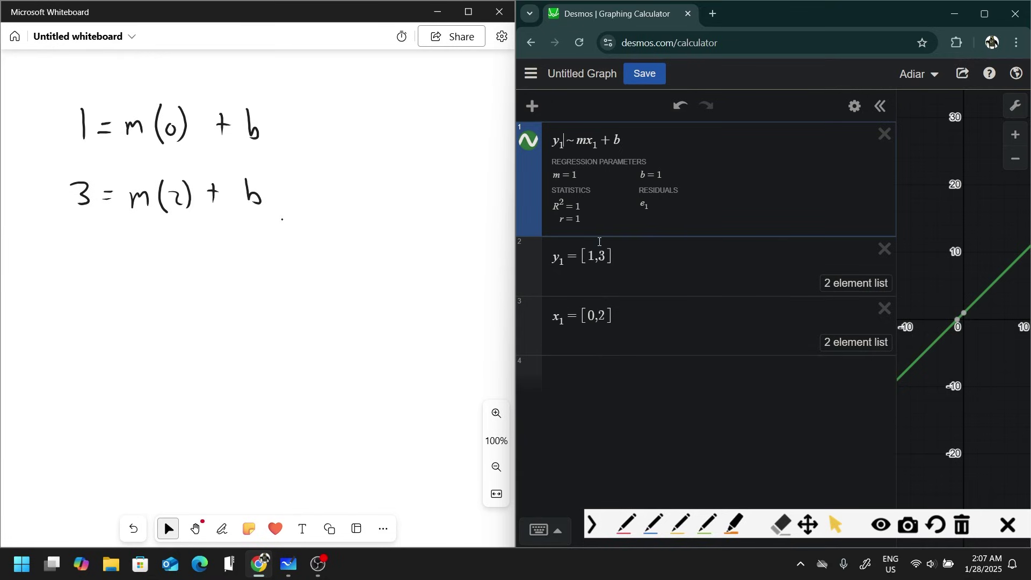
key("ctrl+z")
key("ctrl+z")
key("ctrl+z")
key("ctrl+z")
key("ctrl+z")
key("ctrl+z")
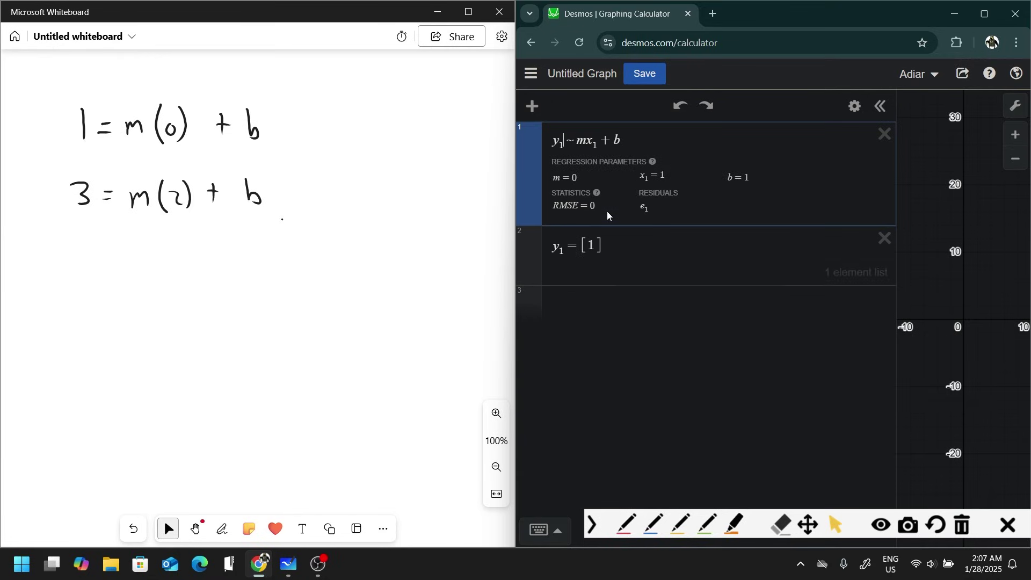
key("ctrl+z")
key("ctrl+z")
key("ctrl+z")
key("ctrl+z")
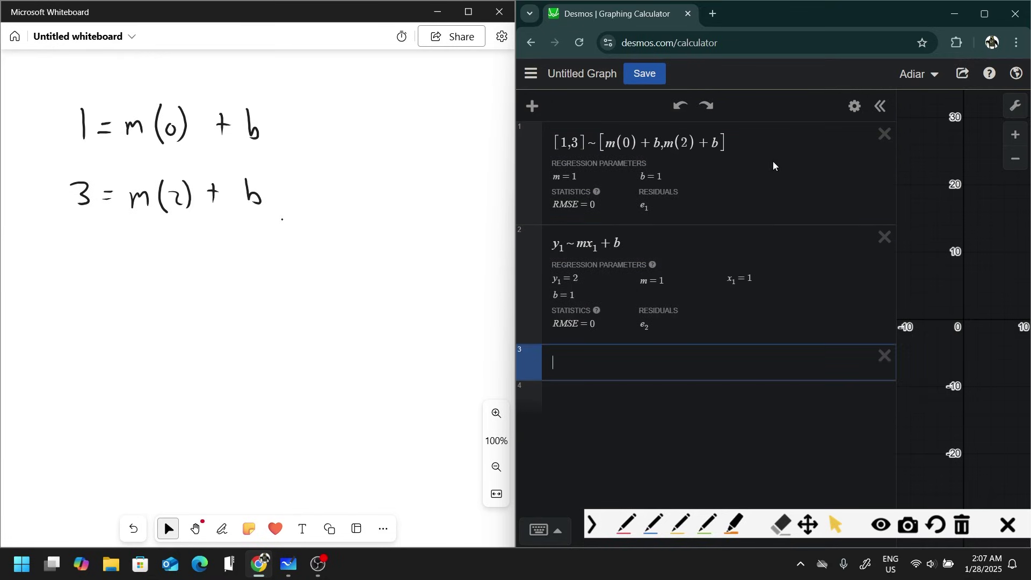
- Redo the undone entries to restore y1~mx1+b with its y1 and x1 list definitions
key("ctrl+z")
key("ctrl+z")
key("ctrl+z")
key("ctrl+z")
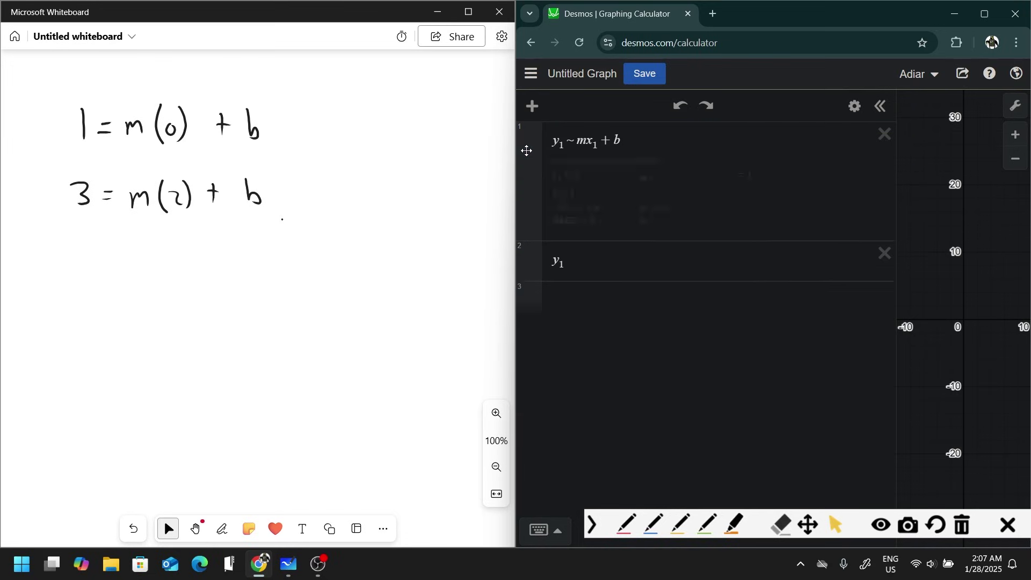
key("ctrl+y")
key("ctrl+y")
key("ctrl+y")
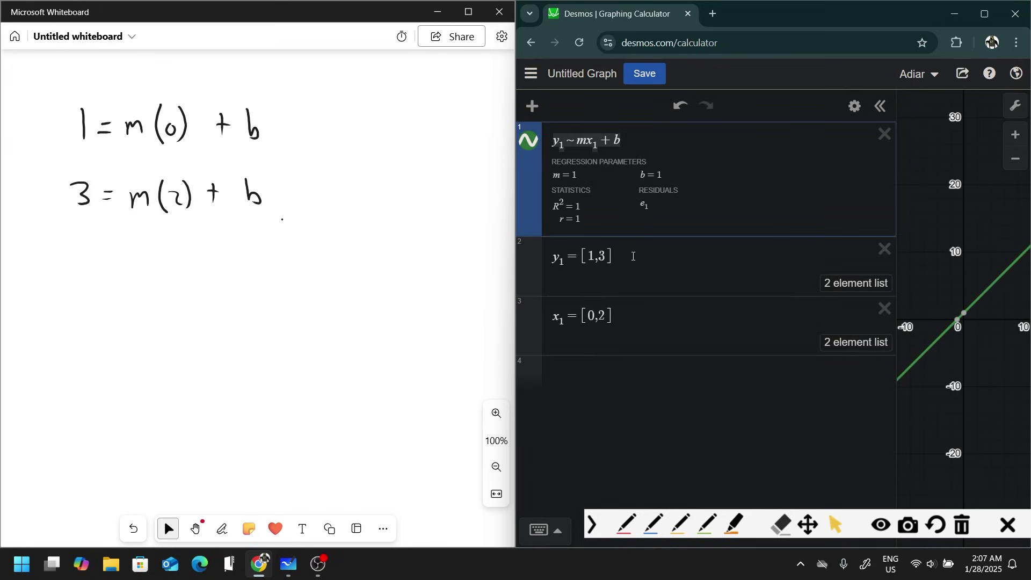
- Move the list [1,3] out of the y1 definition and substitute it for y1 in the regression
left_click(590, 255)
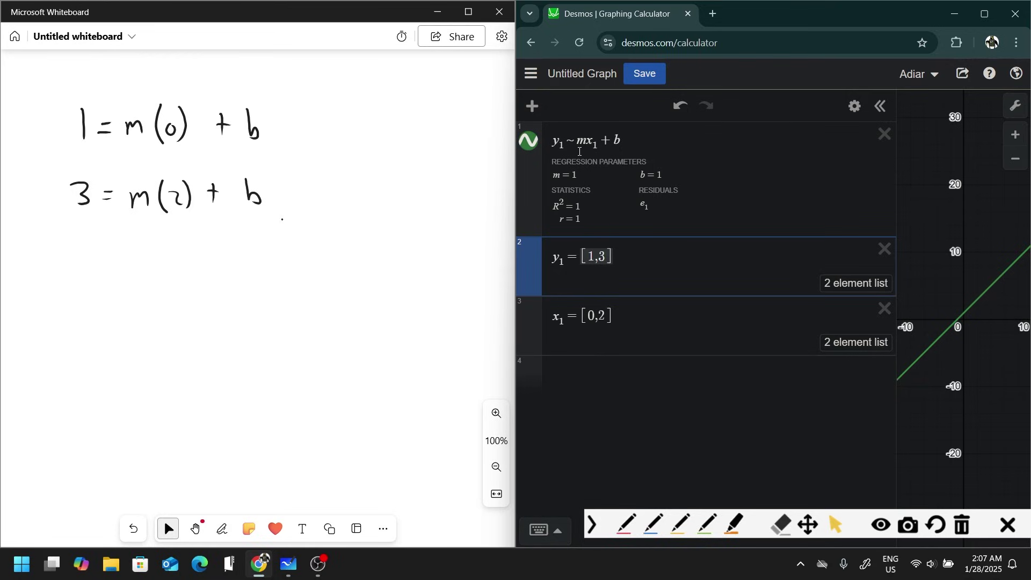
key("BackSpace")
key("BackSpace")
key("BackSpace")
key("BackSpace")
left_click(542, 141)
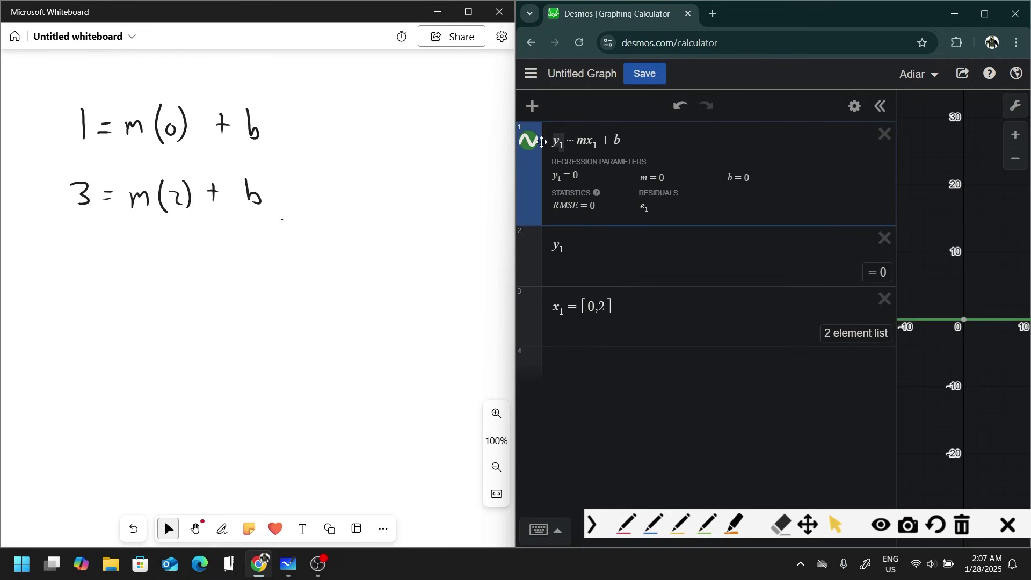
type("[1,3]")
- Substitute the list [0,2] for x1 in the regression and delete the emptied y1 and x1 definitions
left_click_drag(618, 285, 586, 285)
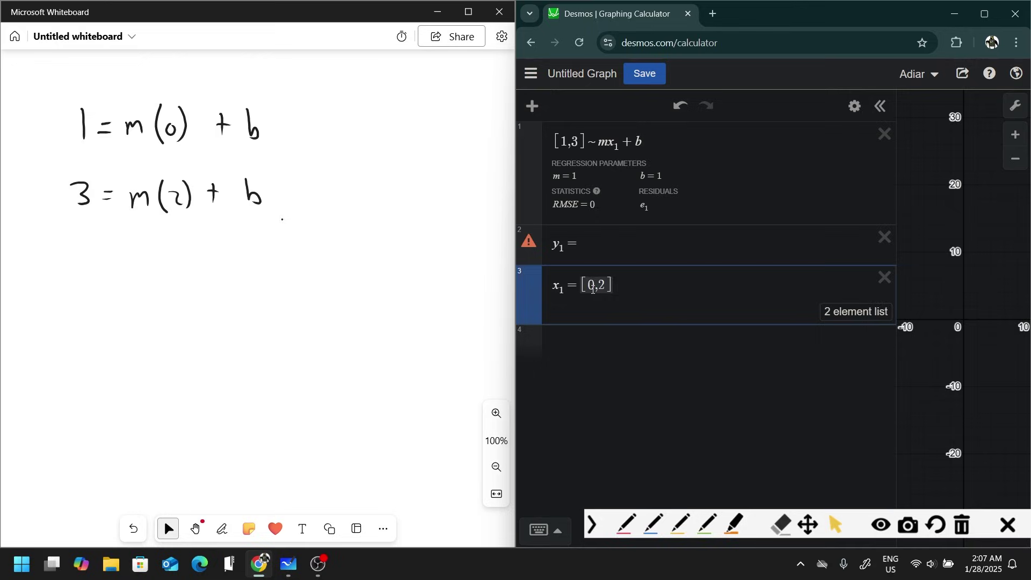
key("ctrl+x")
left_click_drag(622, 141, 610, 143)
key("ctrl+v")
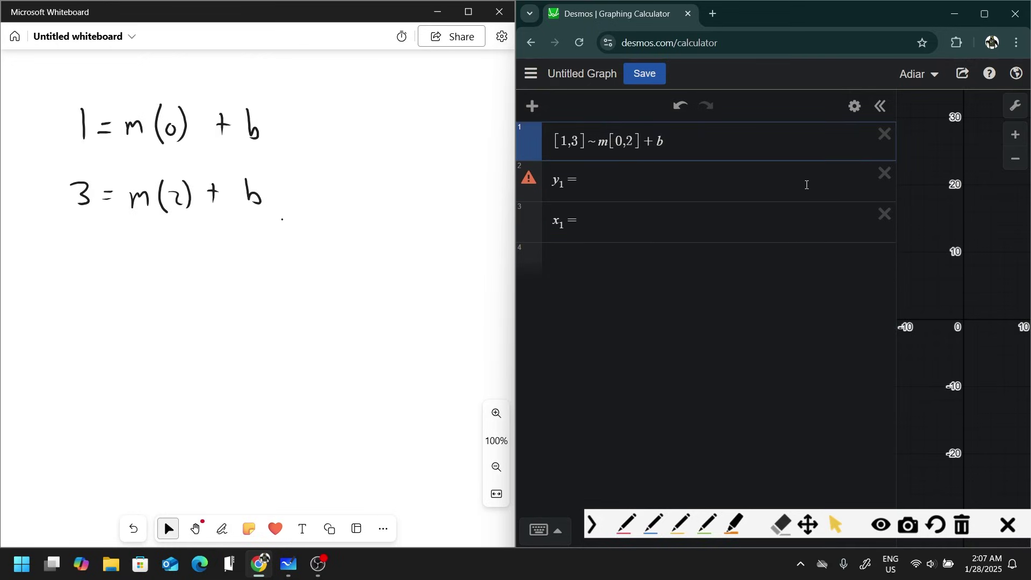
left_click(881, 174)
left_click(873, 176)
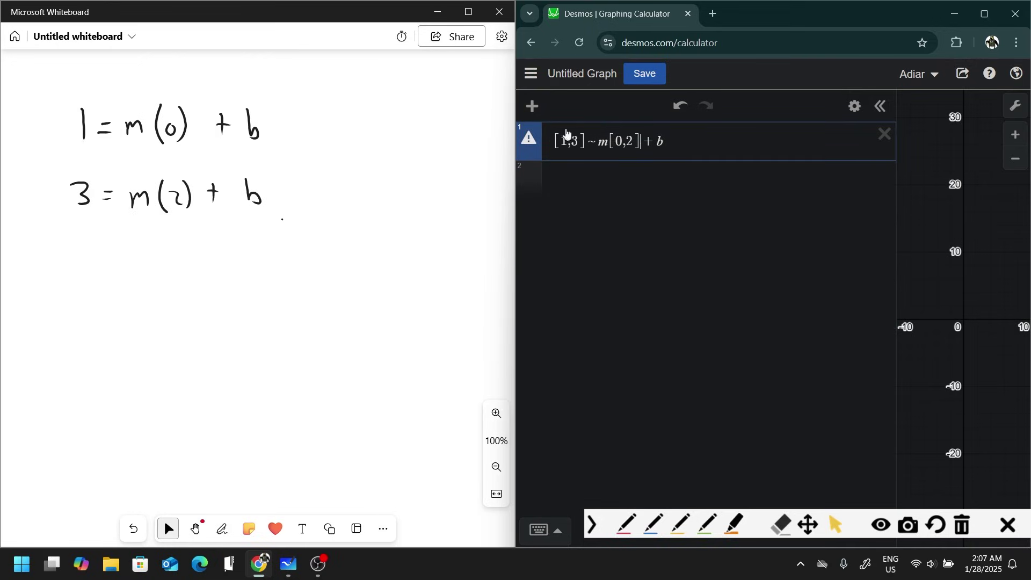
- Rewrite the regression with the coefficient m moved from before the list [0,2] to after it
left_click(602, 144)
key("BackSpace")
key("Right")
key("Right")
key("Right")
key("Right")
key("Right")
key("Right")
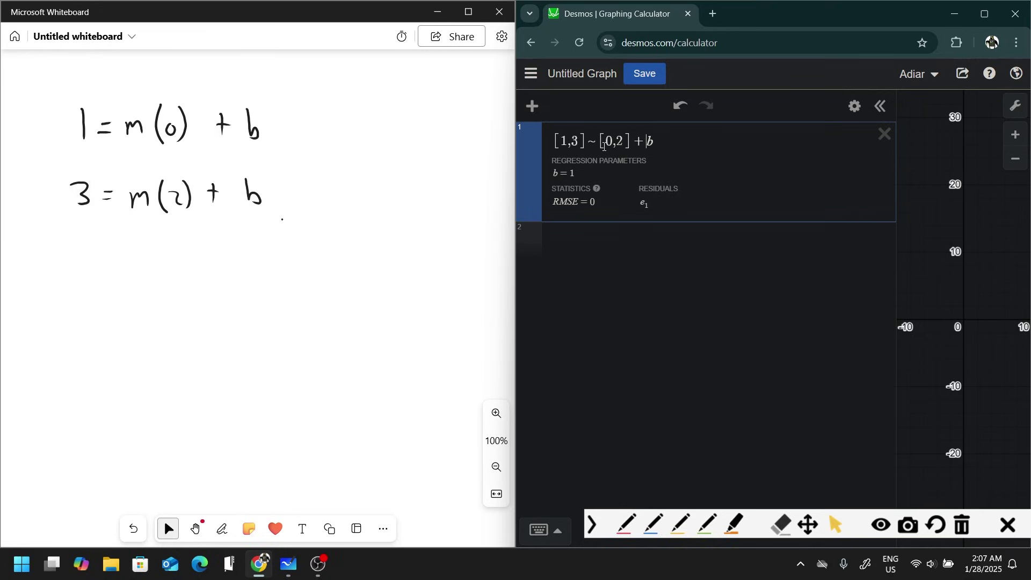
type("m")
mouse_move(512, 317)
mouse_move(514, 356)
- Clear the list regression, insert an empty x1/y1 table, and add the regression y1~mx1+b below it
left_click(883, 134)
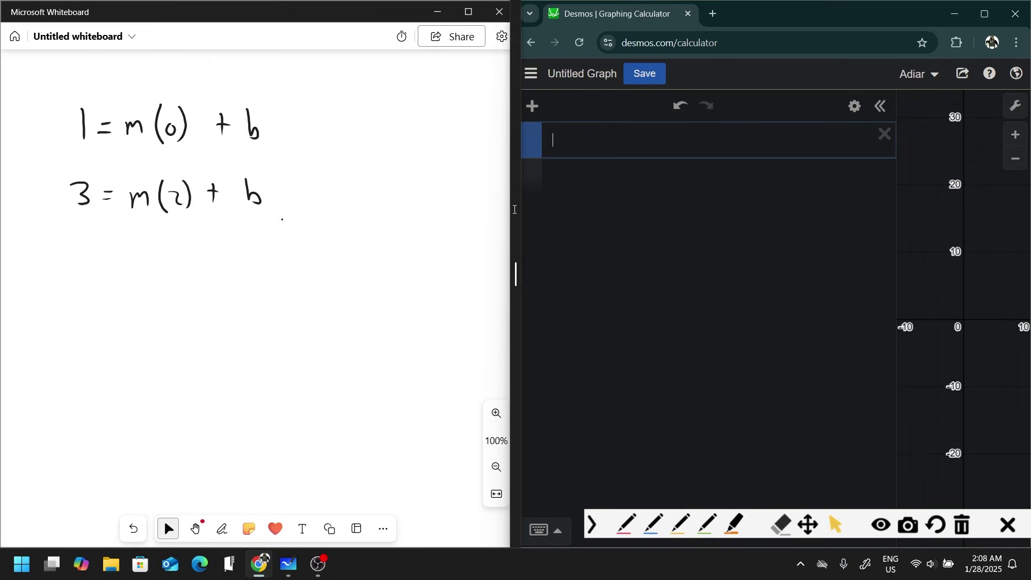
type("table")
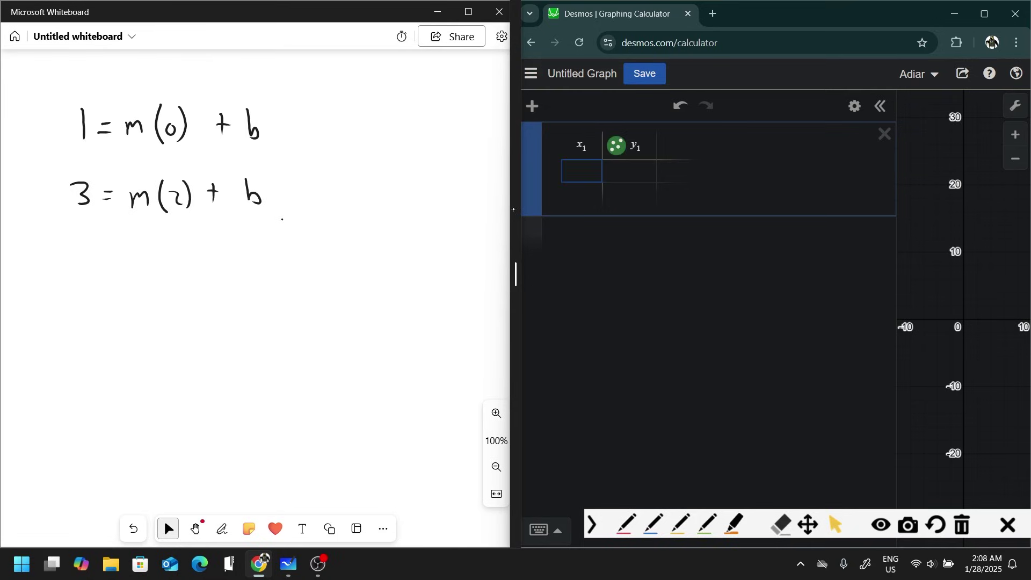
left_click(579, 236)
type("y1~mx1")
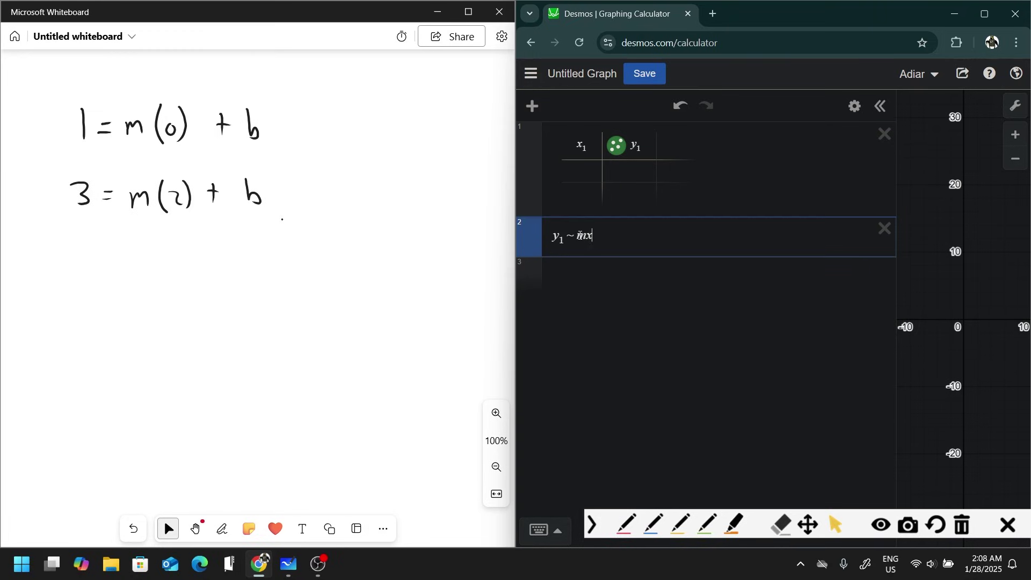
type("+b")
- Fill the x1/y1 table with the points (1, 2), (3, 4) and (5, 6), and bring the plotted points into view
key("Up")
key("Up")
type("1")
key("Right")
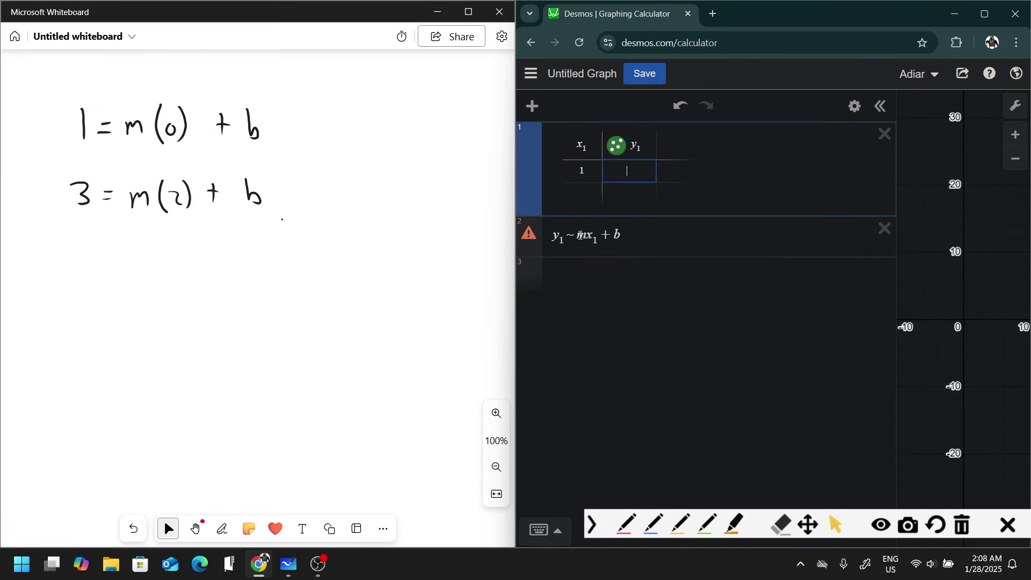
type("2")
key("Down")
key("Left")
type("3")
key("Tab")
type("4")
key("Tab")
type("5")
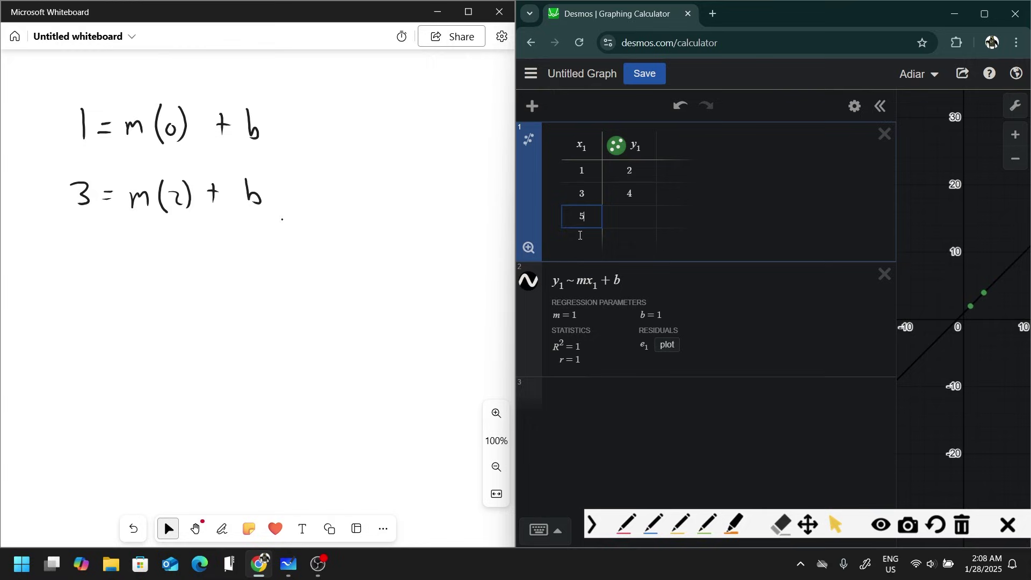
key("Tab")
type("6")
left_click_drag(956, 391, 766, 363)
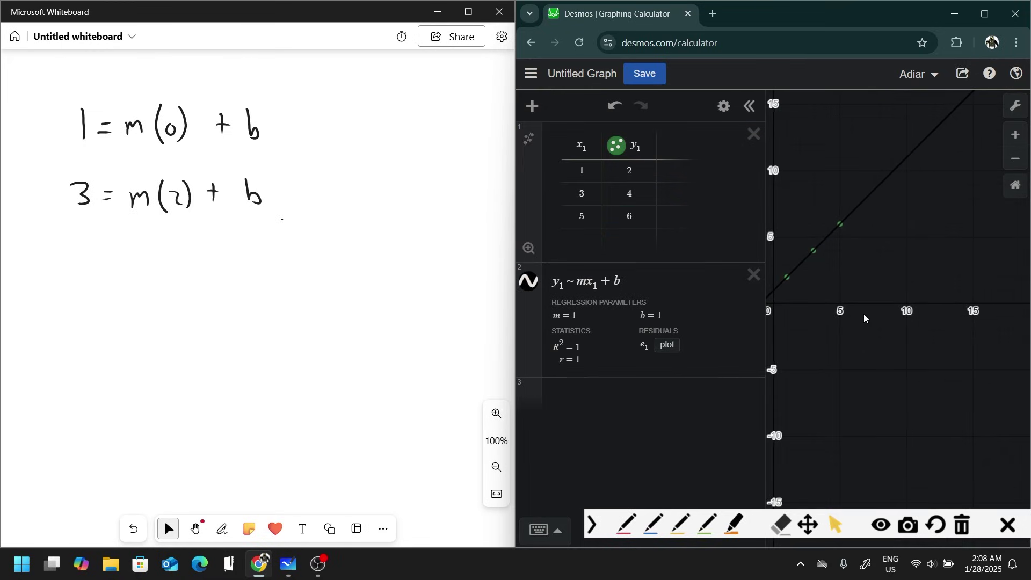
left_click_drag(864, 313, 900, 320)
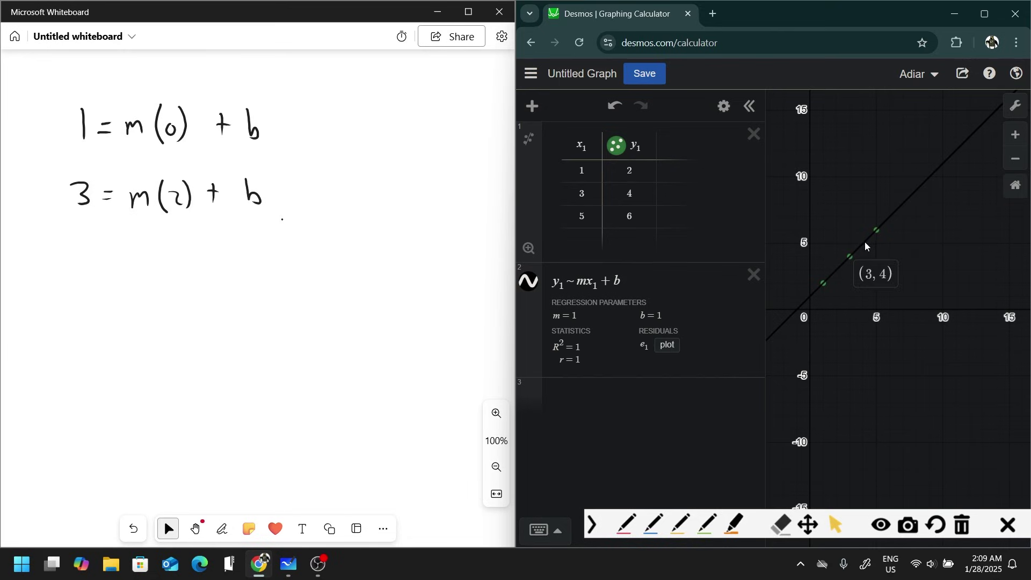
- Change the third point in the table to (4, 8)
left_click(590, 238)
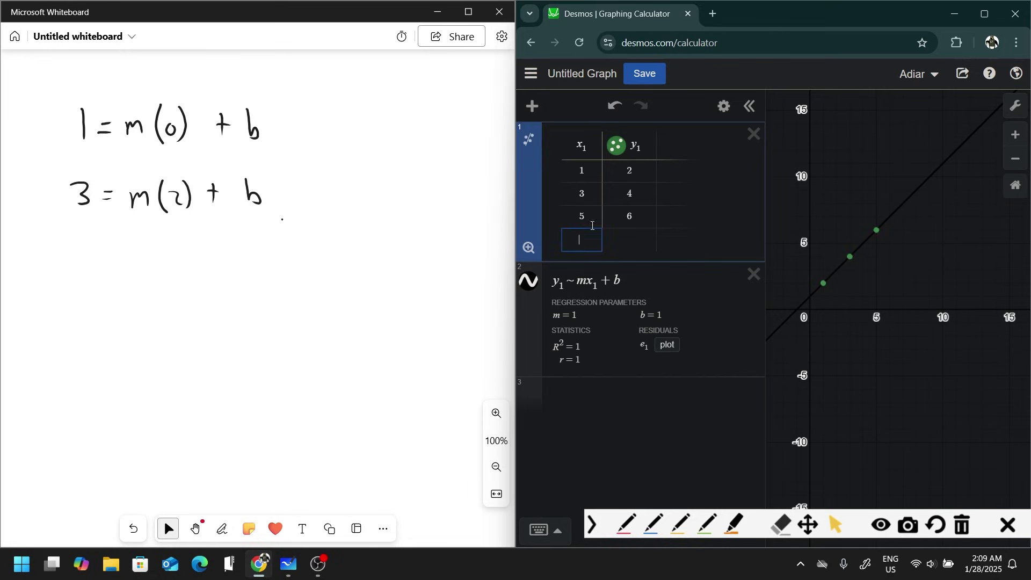
left_click_drag(592, 224, 559, 215)
type("4")
key("Tab")
key("BackSpace")
type("8")
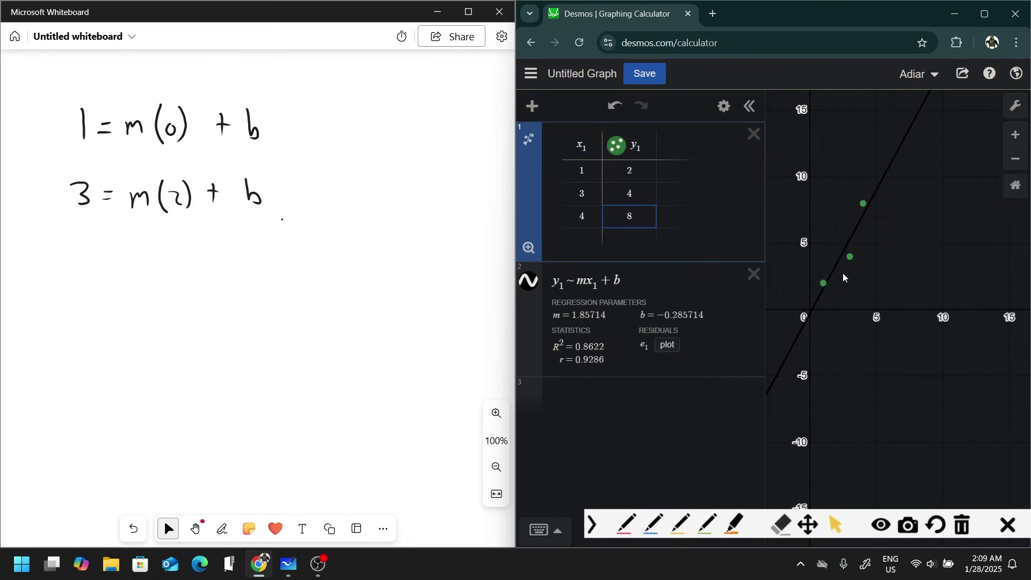
- Remove the third row from the table and inspect the two remaining points on the graph
key("BackSpace")
key("BackSpace")
key("BackSpace")
key("BackSpace")
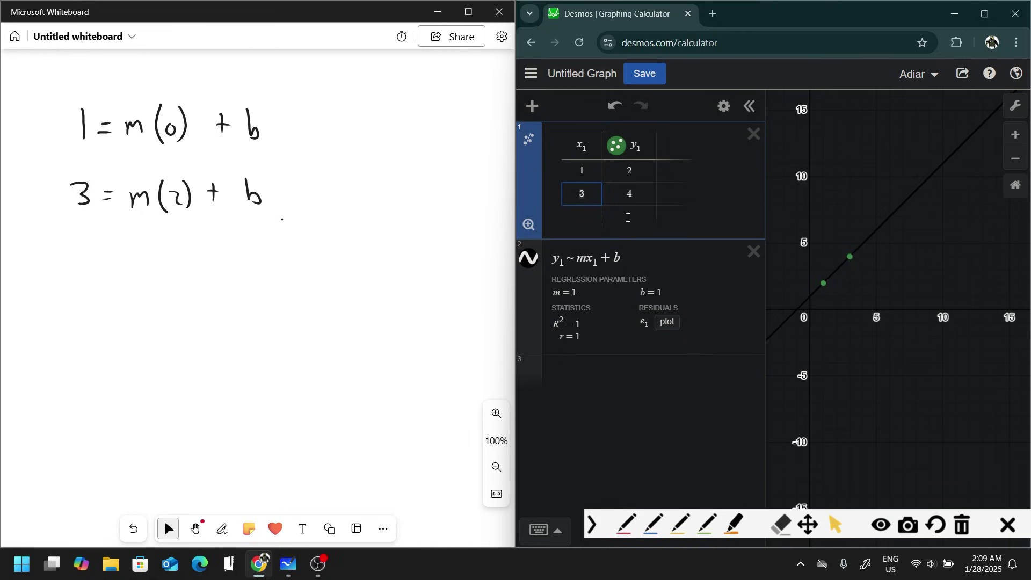
left_click(825, 283)
left_click(850, 256)
- Add (4, 5) as the third point in the table and check the regression's R² statistic
left_click(584, 212)
type("4")
key("Tab")
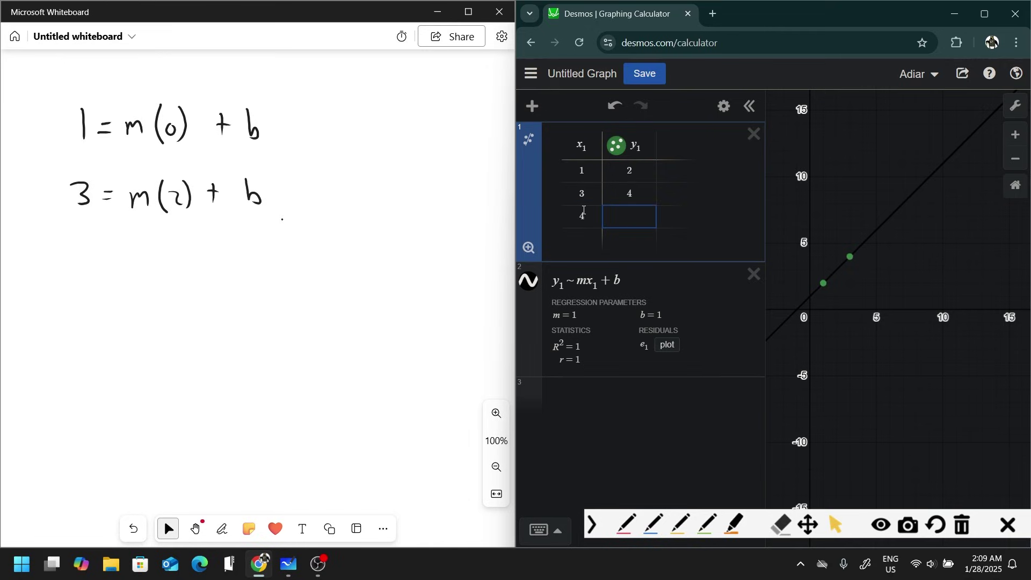
type("5")
left_click(562, 348)
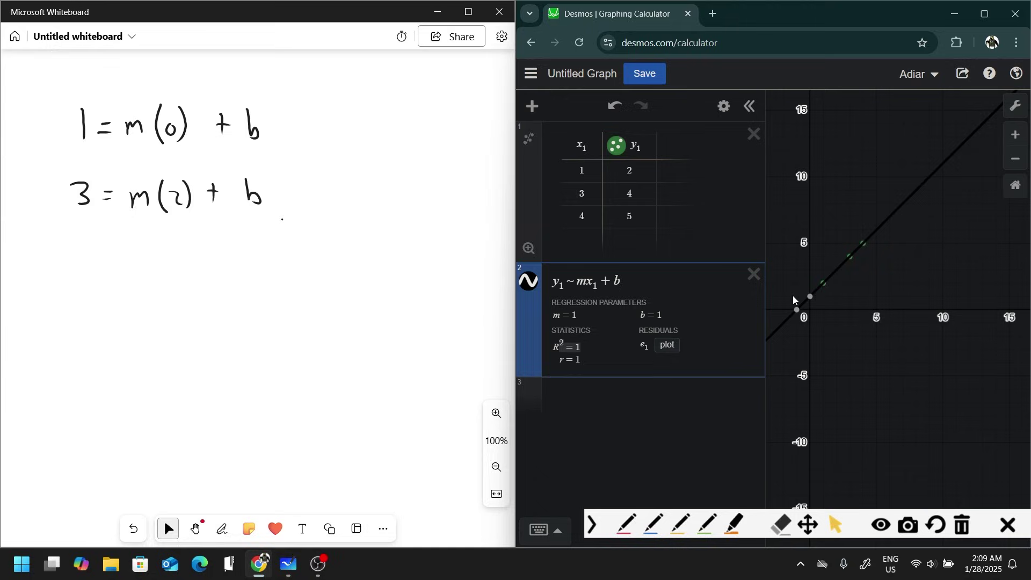
left_click(320, 442)
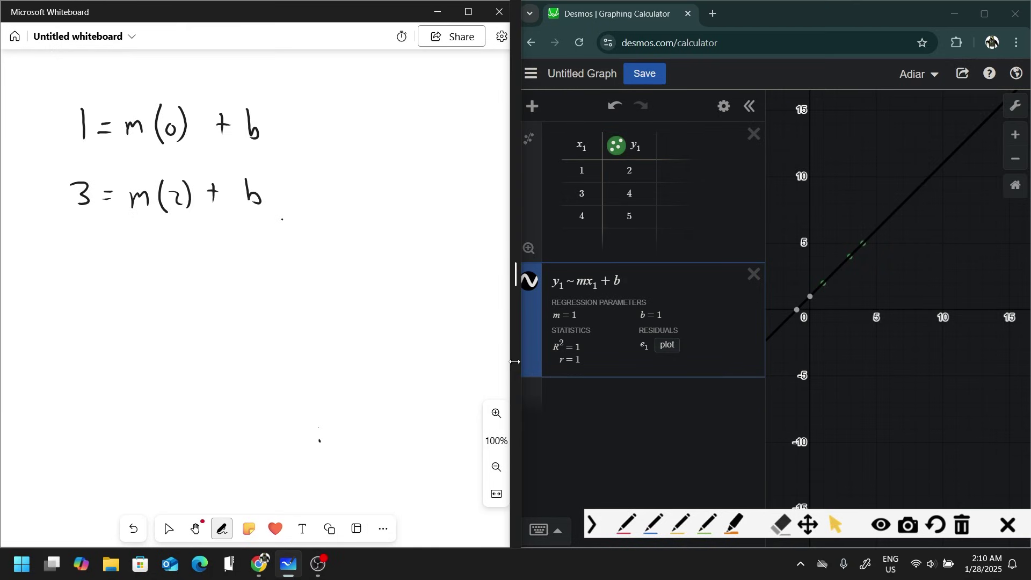
key("Escape")
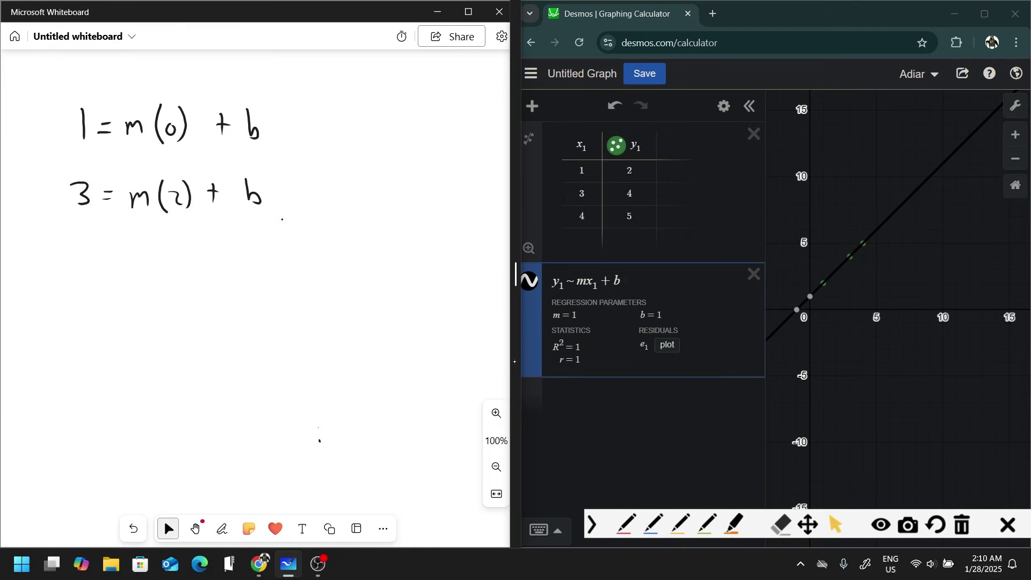
left_click_drag(516, 275, 520, 275)
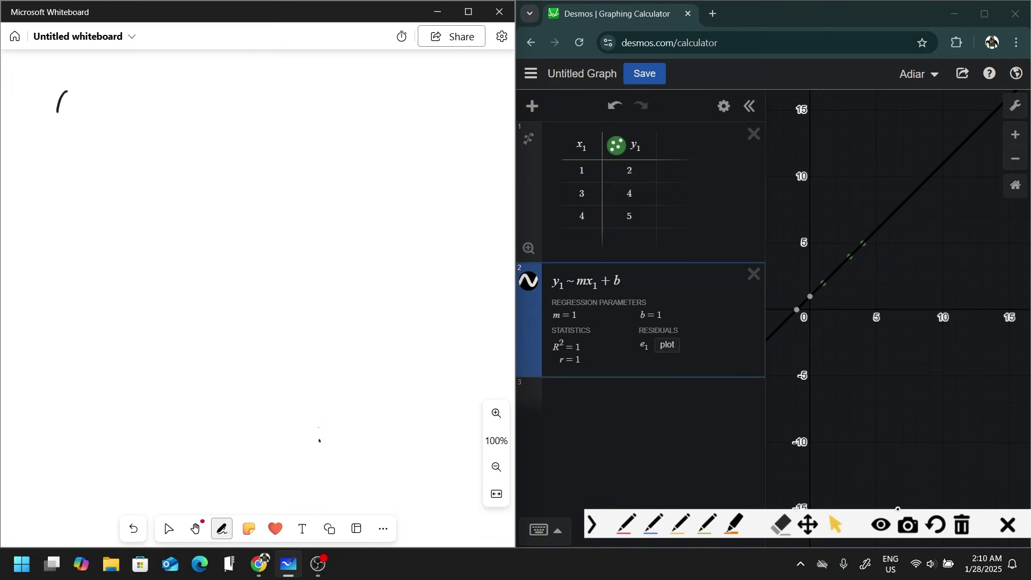
- Replace the handwritten equations on the whiteboard with the left-hand side (ax+3)(5x²−bx+4)=
left_click_drag(58, 112, 65, 130)
left_click_drag(86, 112, 113, 125)
mouse_move(112, 108)
left_mouse_down()
mouse_move(102, 124)
mouse_move(131, 128)
left_mouse_up()
left_click_drag(127, 113, 156, 129)
mouse_move(157, 94)
left_mouse_down()
mouse_move(166, 90)
mouse_move(166, 138)
left_mouse_up()
left_click_drag(197, 86, 191, 145)
mouse_move(213, 102)
left_mouse_down()
mouse_move(212, 125)
mouse_move(223, 101)
left_mouse_up()
mouse_move(228, 120)
left_mouse_down()
mouse_move(237, 127)
mouse_move(228, 127)
left_mouse_up()
left_click_drag(244, 96, 341, 128)
left_click_drag(340, 114, 331, 127)
mouse_move(350, 110)
left_mouse_down()
mouse_move(350, 129)
mouse_move(355, 118)
left_mouse_up()
left_click_drag(370, 113, 377, 123)
left_click_drag(379, 113, 386, 141)
left_click_drag(406, 130, 429, 120)
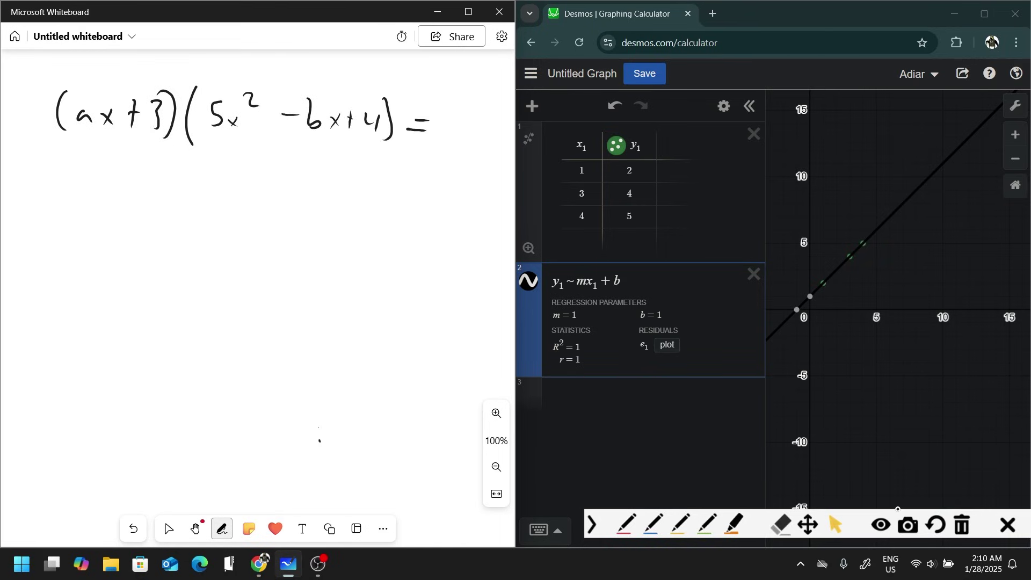
- Handwrite the right-hand side 20x³−9x²−2x+12 below the factored expression
mouse_move(90, 192)
left_mouse_down()
mouse_move(106, 205)
mouse_move(112, 188)
left_mouse_up()
mouse_move(131, 190)
left_mouse_down()
mouse_move(141, 202)
mouse_move(132, 204)
left_mouse_up()
mouse_move(144, 161)
left_mouse_down()
mouse_move(176, 198)
mouse_move(225, 200)
left_mouse_up()
left_click_drag(231, 168, 282, 199)
mouse_move(284, 200)
left_mouse_down()
mouse_move(297, 193)
mouse_move(299, 204)
left_mouse_up()
mouse_move(316, 188)
left_mouse_down()
mouse_move(317, 206)
mouse_move(323, 196)
left_mouse_up()
left_click_drag(330, 189, 332, 203)
left_click_drag(338, 189, 361, 213)
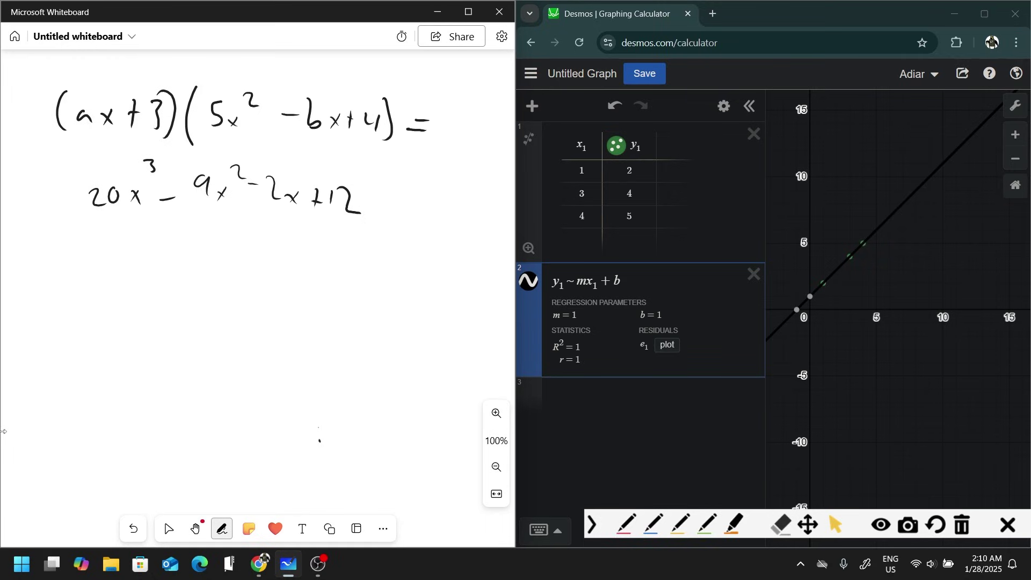
- Mark the factored expression's x terms with arrows, box the whole expression, and add marks beneath the expanded polynomial
left_click_drag(104, 69, 110, 99)
left_click_drag(102, 87, 110, 99)
left_click_drag(234, 69, 233, 99)
left_click_drag(229, 92, 234, 100)
left_click_drag(340, 67, 340, 102)
left_click_drag(332, 85, 341, 102)
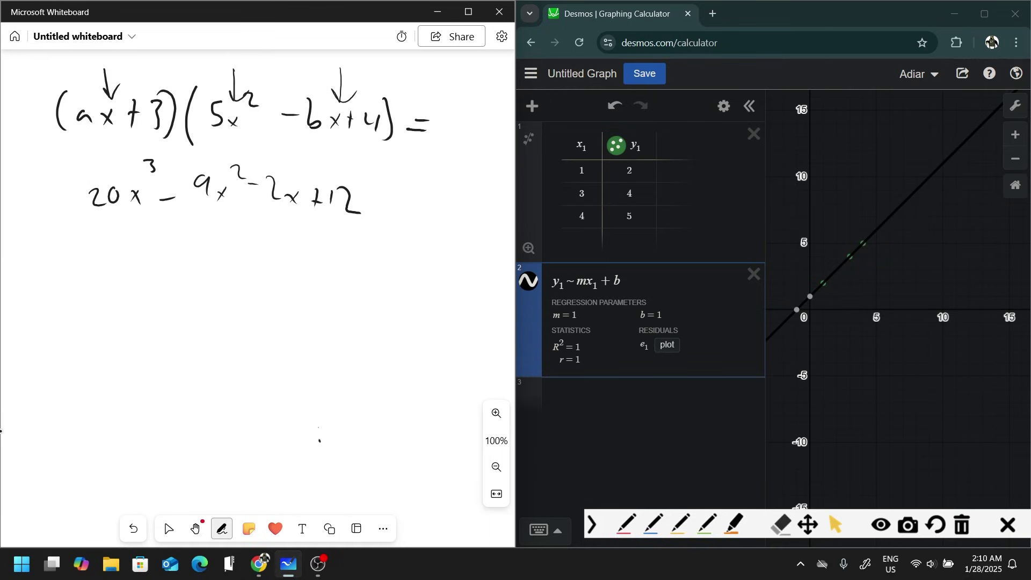
mouse_move(41, 91)
left_mouse_down()
mouse_move(41, 114)
mouse_move(270, 161)
mouse_move(392, 149)
mouse_move(305, 69)
mouse_move(58, 78)
left_mouse_up()
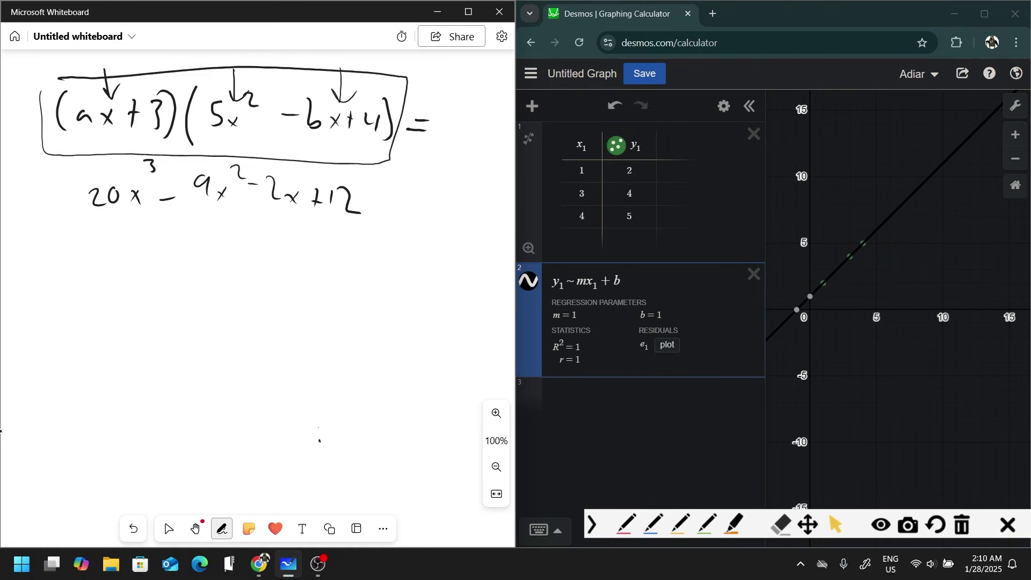
left_click_drag(128, 216, 132, 248)
mouse_move(124, 241)
left_mouse_down()
mouse_move(120, 215)
mouse_move(148, 234)
left_mouse_up()
mouse_move(219, 214)
left_mouse_down()
mouse_move(218, 243)
mouse_move(241, 232)
mouse_move(290, 243)
left_mouse_up()
mouse_move(281, 227)
left_mouse_down()
mouse_move(288, 214)
mouse_move(305, 228)
left_mouse_up()
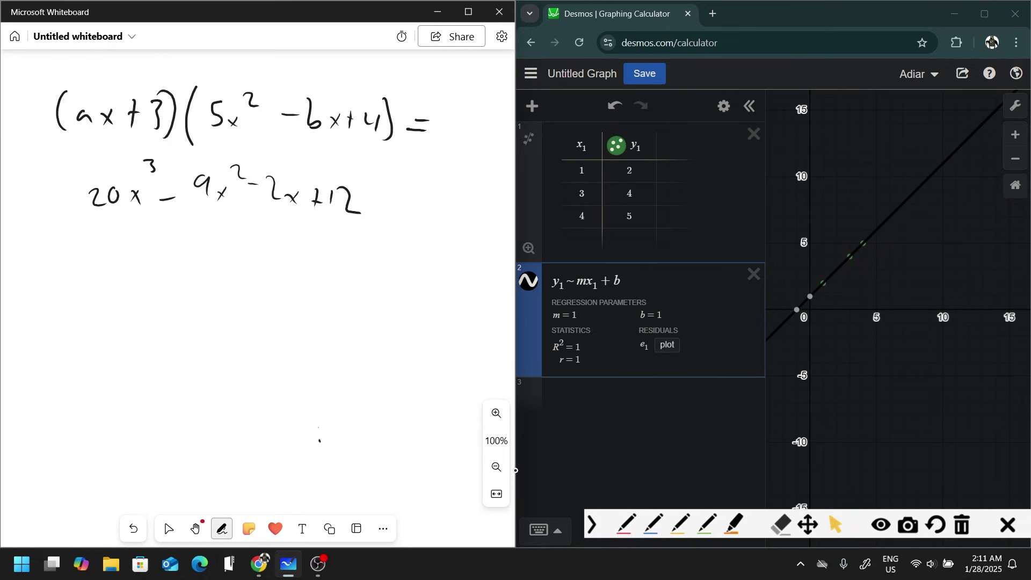
- Handwrite y=(ax+3)(5x²−bx+4) lower on the whiteboard as a separate equation
left_click_drag(42, 302, 53, 329)
left_click_drag(69, 304, 70, 305)
left_click_drag(63, 317, 73, 317)
mouse_move(115, 288)
left_mouse_down()
mouse_move(109, 331)
mouse_move(152, 323)
left_mouse_up()
mouse_move(152, 310)
left_mouse_down()
mouse_move(143, 325)
mouse_move(175, 323)
left_mouse_up()
left_click_drag(172, 313, 195, 327)
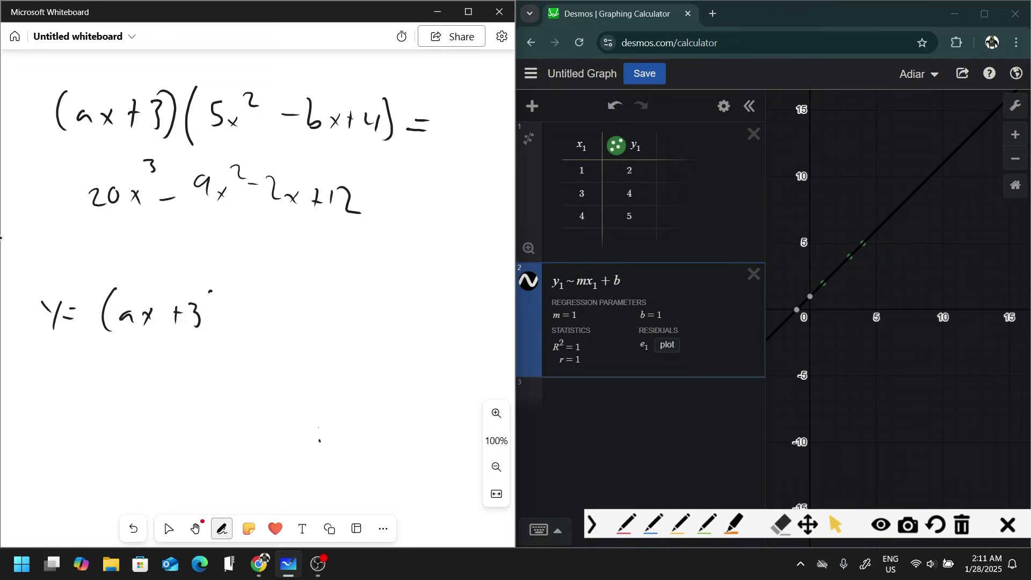
left_click_drag(210, 290, 217, 332)
left_click_drag(243, 286, 233, 333)
mouse_move(269, 297)
left_mouse_down()
mouse_move(257, 325)
mouse_move(282, 326)
left_mouse_up()
left_click_drag(290, 298, 323, 321)
mouse_move(339, 297)
left_mouse_down()
mouse_move(337, 325)
mouse_move(358, 330)
left_mouse_up()
left_click_drag(368, 307, 367, 327)
left_click_drag(364, 317, 392, 323)
left_click_drag(399, 296, 403, 336)
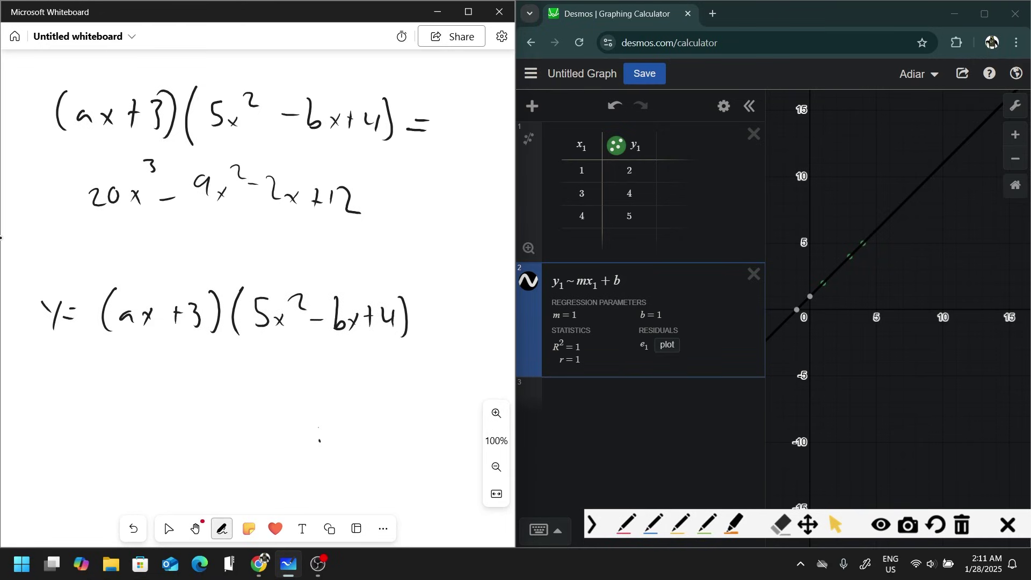
- Handwrite y=20x³−9x²−2x+12 beneath the factored y equation
left_click_drag(42, 392, 50, 421)
left_click_drag(66, 407, 78, 406)
mouse_move(73, 398)
left_mouse_down()
mouse_move(130, 408)
mouse_move(143, 389)
mouse_move(162, 404)
left_mouse_up()
left_click_drag(162, 391, 155, 404)
mouse_move(169, 361)
left_mouse_down()
mouse_move(170, 382)
mouse_move(201, 396)
left_mouse_up()
left_click_drag(230, 378, 223, 401)
left_click_drag(240, 387, 246, 395)
mouse_move(247, 387)
left_mouse_down()
mouse_move(237, 404)
mouse_move(264, 383)
mouse_move(290, 402)
left_mouse_up()
mouse_move(296, 385)
left_mouse_down()
mouse_move(313, 383)
mouse_move(319, 407)
left_mouse_up()
left_click_drag(326, 390, 337, 403)
mouse_move(337, 389)
left_mouse_down()
mouse_move(326, 403)
mouse_move(361, 389)
left_mouse_up()
left_click_drag(355, 379, 354, 400)
mouse_move(369, 379)
left_mouse_down()
mouse_move(369, 403)
mouse_move(399, 406)
left_mouse_up()
- Draw a box around the y of each of the two handwritten equations
scroll(257, 296, "down", 1)
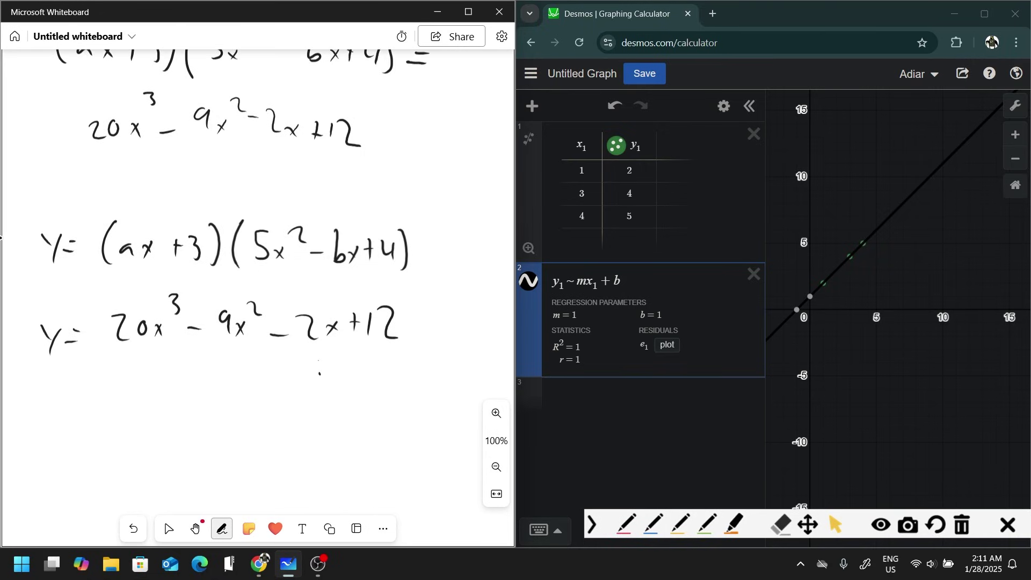
mouse_move(27, 227)
left_mouse_down()
mouse_move(66, 273)
mouse_move(27, 227)
left_mouse_up()
mouse_move(27, 310)
left_mouse_down()
mouse_move(66, 361)
mouse_move(27, 322)
left_mouse_up()
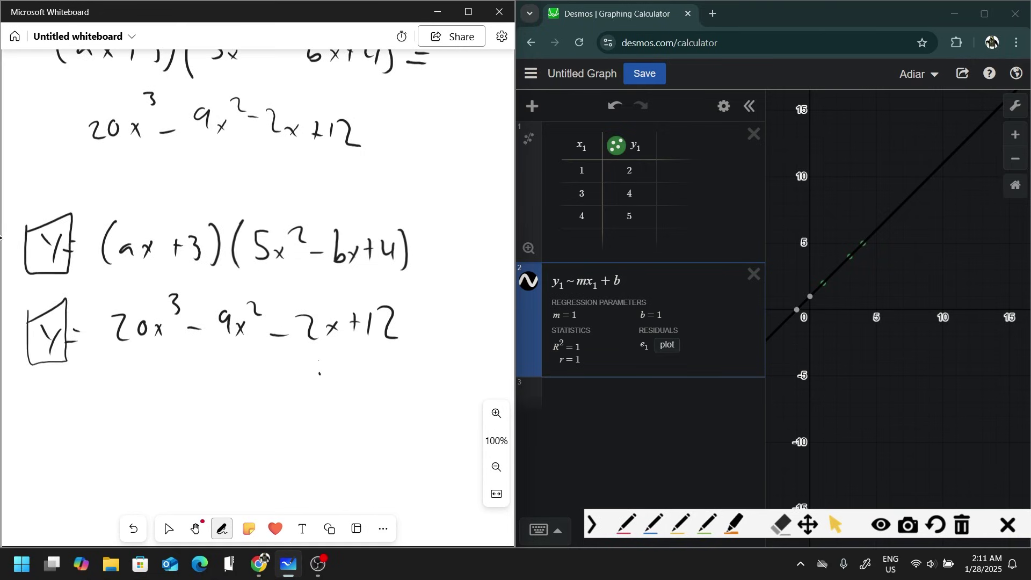
- Leave inking, delete the table and the regression in Desmos, and collapse the screen annotation toolbar
left_click(168, 529)
left_click(755, 133)
left_click(754, 134)
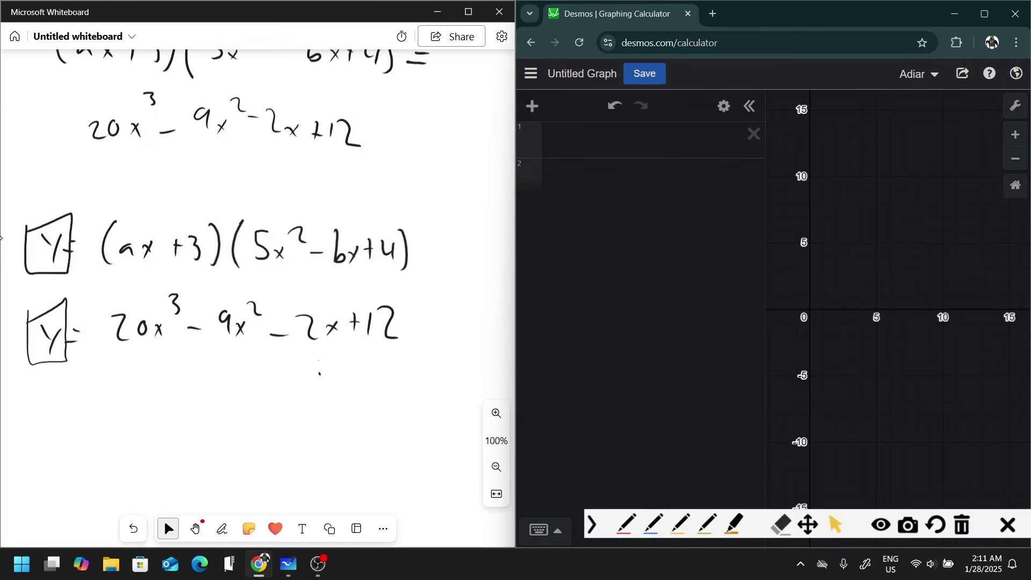
left_click(593, 525)
- Enter the equation y=(ax+3)(5x²−bx+4) as the first expression
type("y=")
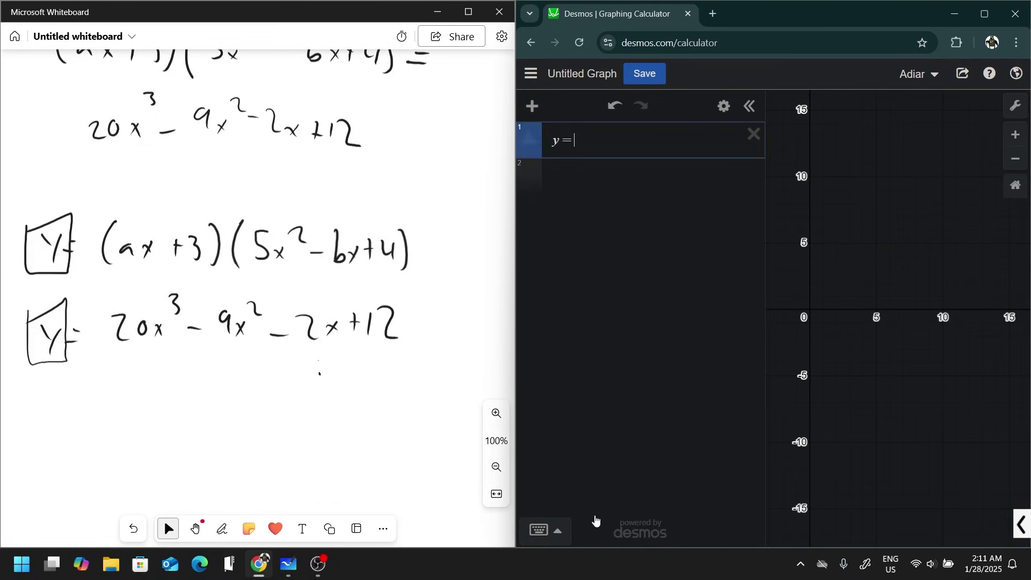
type("(ax+3)(")
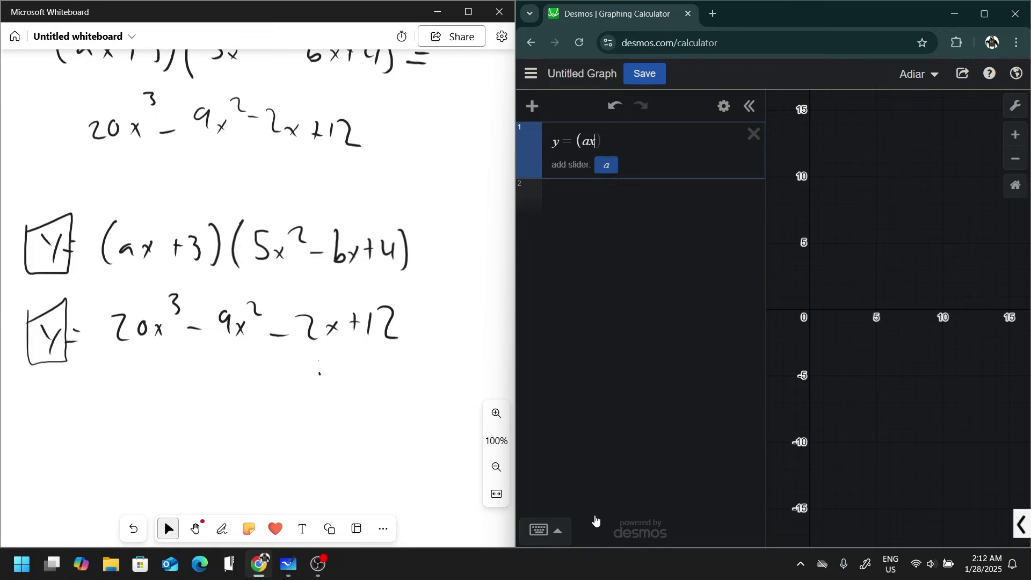
type("5x^2")
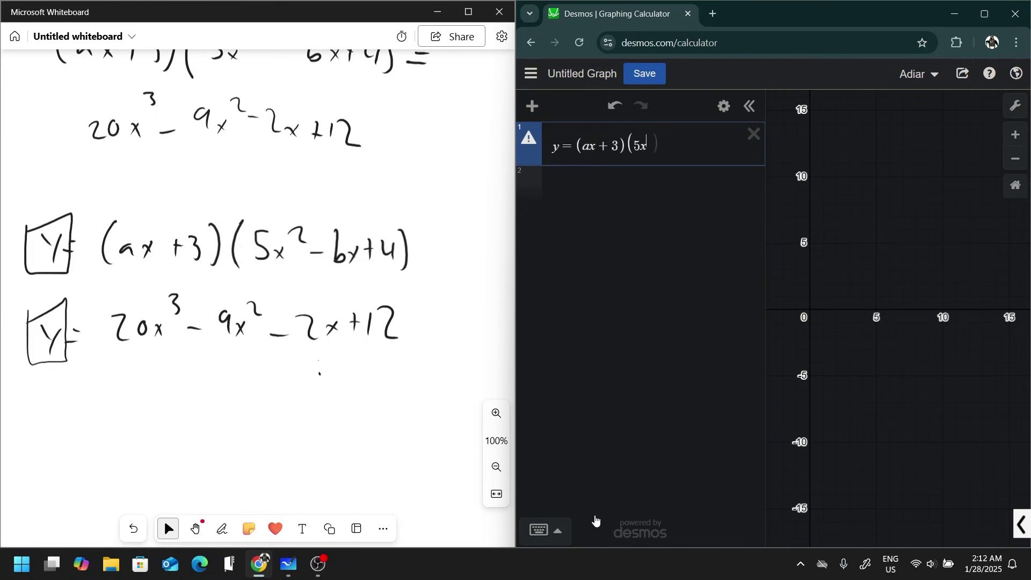
type("-bx+4")
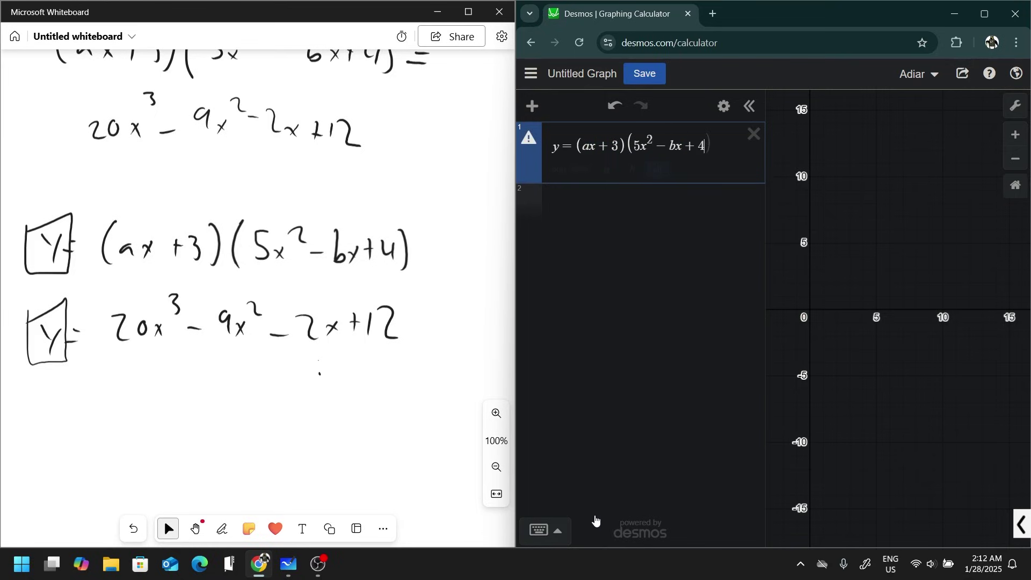
- Graph y=20x³−9x²−2x+12 as the second expression, rescale the axes to suit it, and trace its curve
key("Return")
type("y=20")
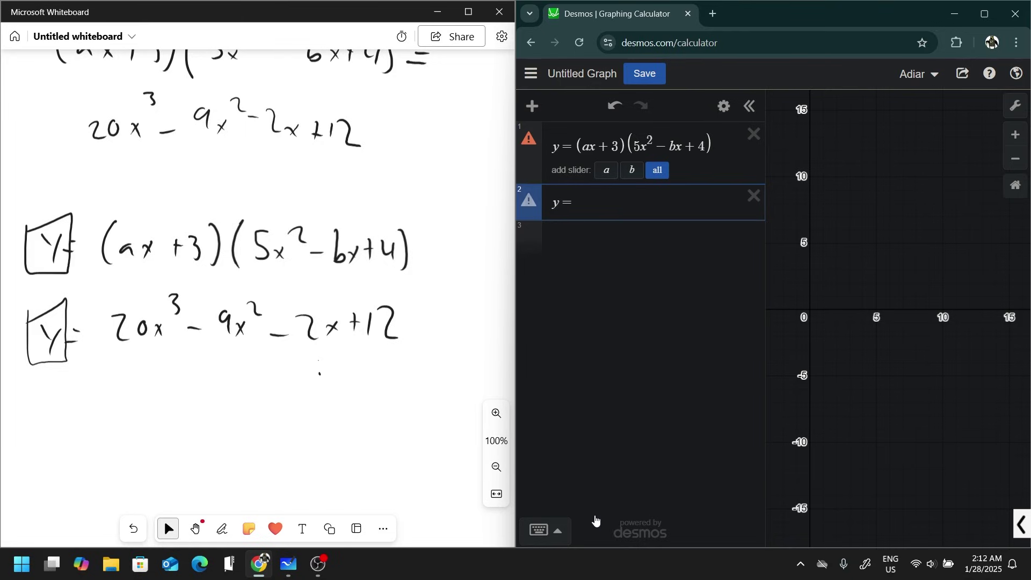
type("x^3")
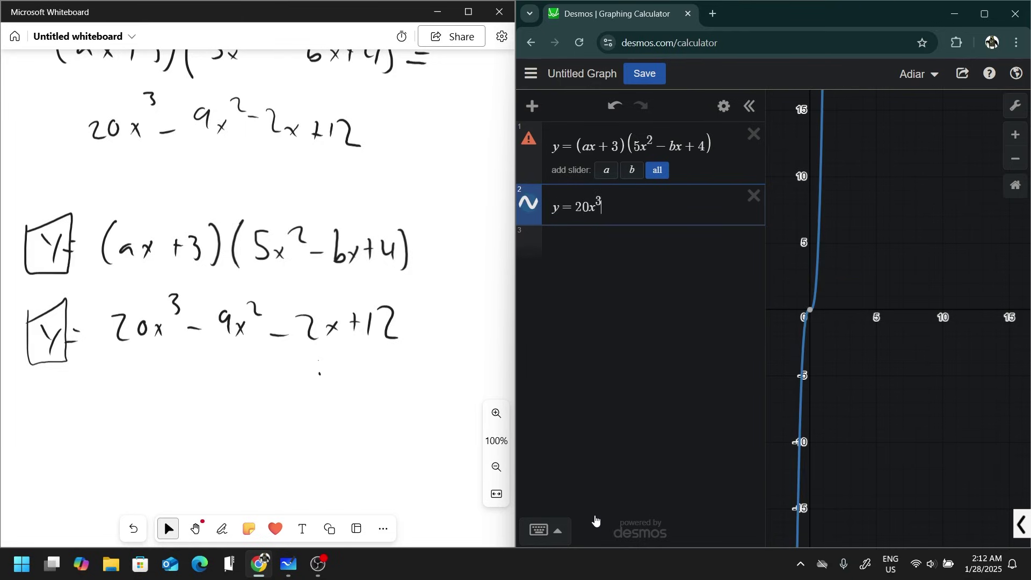
key("Right")
type("-9x")
type("^2")
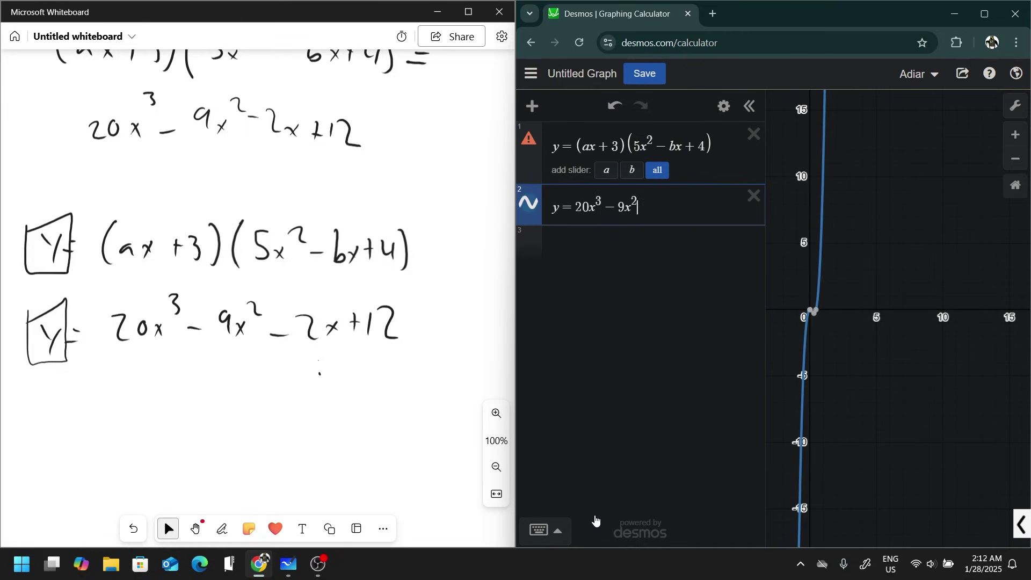
key("Right")
type("-2x+12")
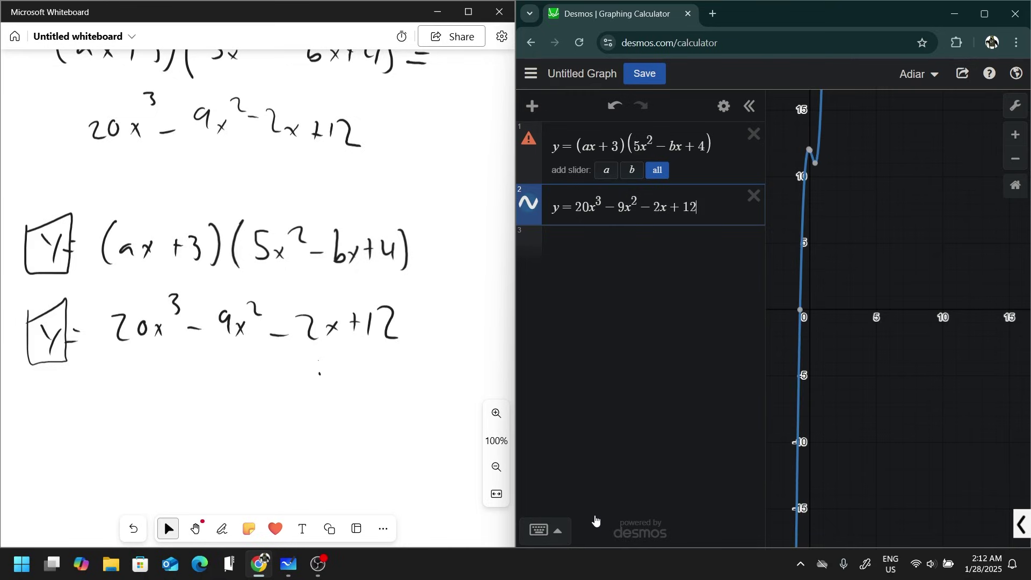
left_click_drag(840, 199, 881, 343)
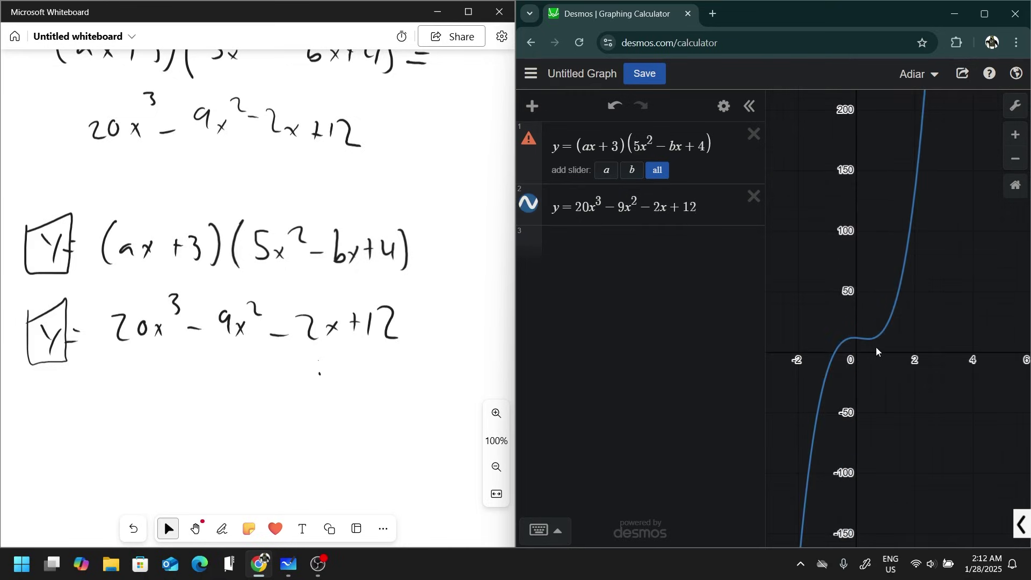
scroll(875, 347, "up", 5)
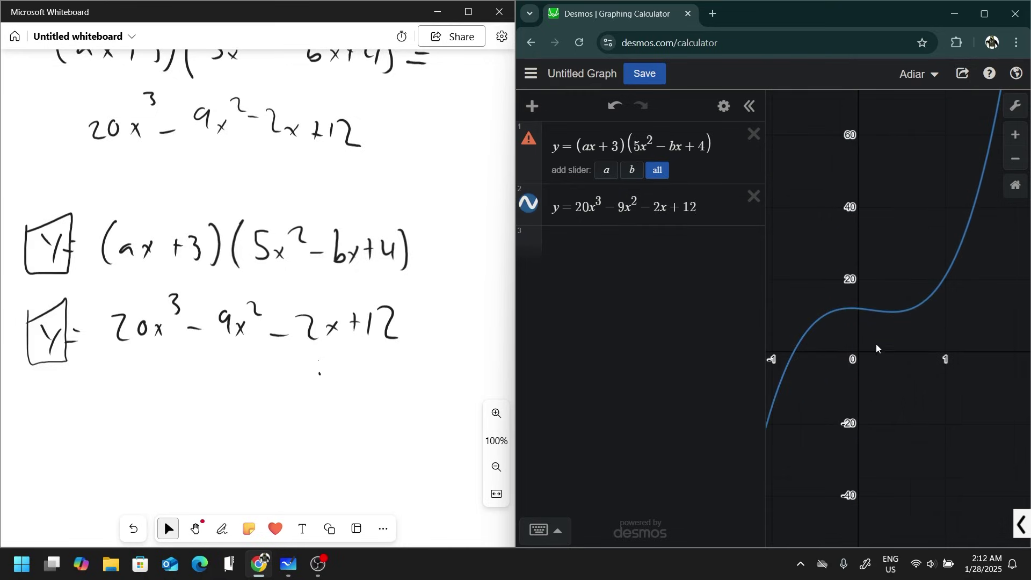
mouse_move(818, 328)
left_mouse_down()
mouse_move(833, 320)
mouse_move(794, 357)
mouse_move(787, 384)
mouse_move(794, 365)
left_mouse_up()
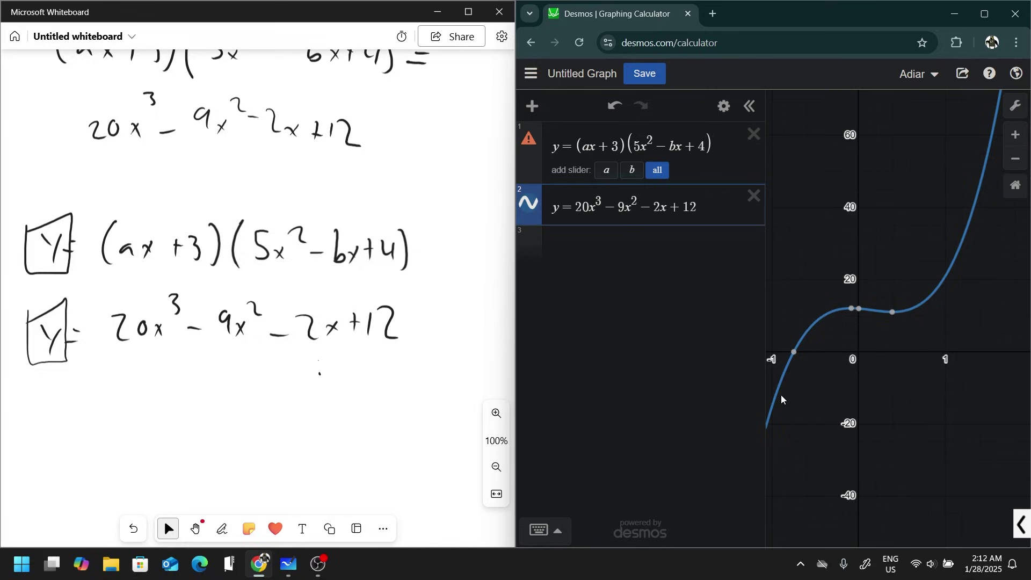
mouse_move(782, 399)
left_mouse_down()
mouse_move(784, 376)
mouse_move(822, 351)
mouse_move(909, 329)
mouse_move(936, 268)
left_mouse_up()
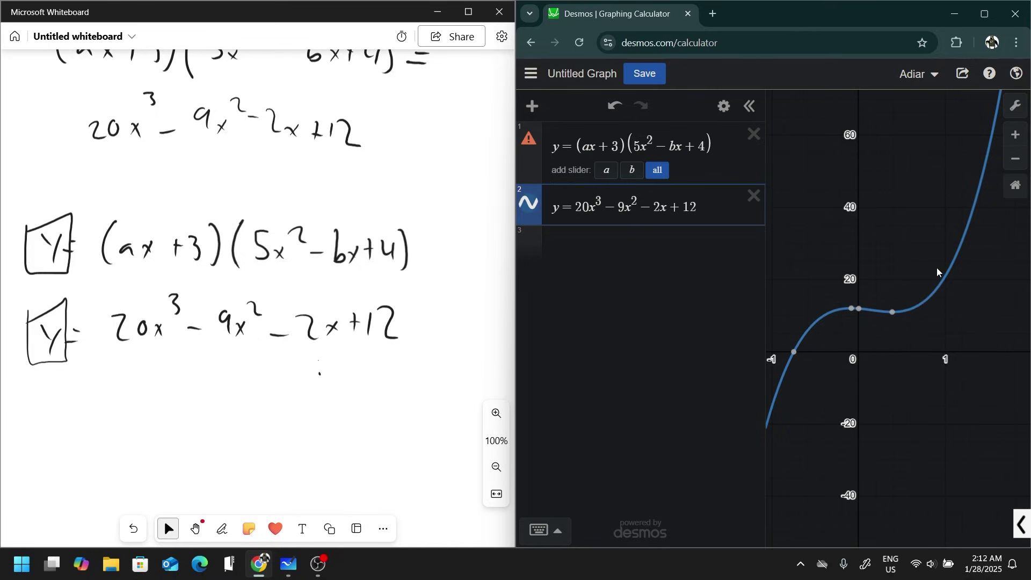
- Try sliders for a and b in the factored equation, adjust their values, and delete both sliders
left_click(664, 171)
mouse_move(664, 205)
left_mouse_down()
mouse_move(620, 209)
mouse_move(698, 210)
mouse_move(669, 221)
left_mouse_up()
left_click_drag(683, 263, 696, 257)
left_click(755, 178)
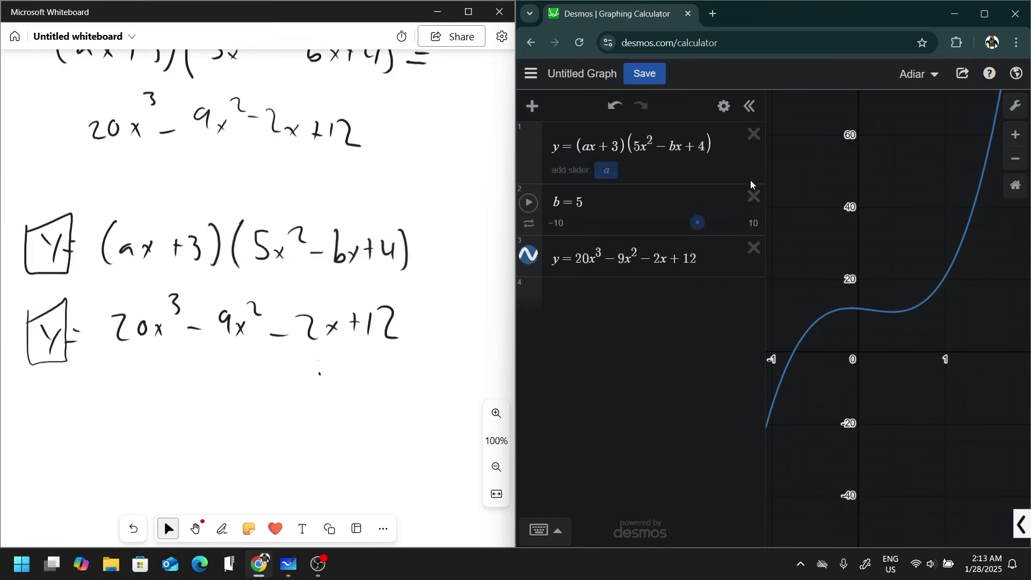
left_click(754, 197)
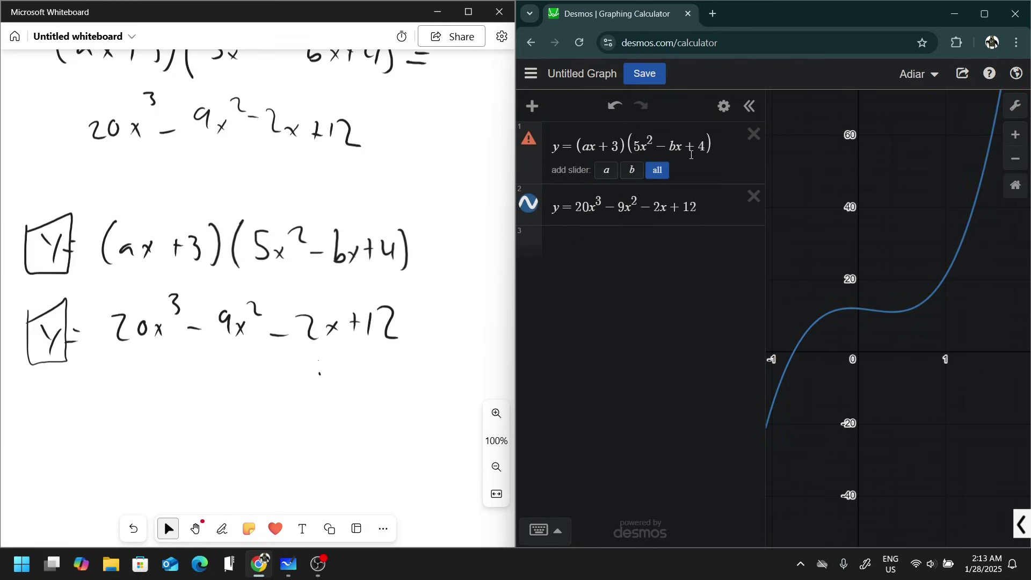
- Redefine the cubic in the second expression as the function f(x)=20x³−9x²−2x+12
left_click(720, 148)
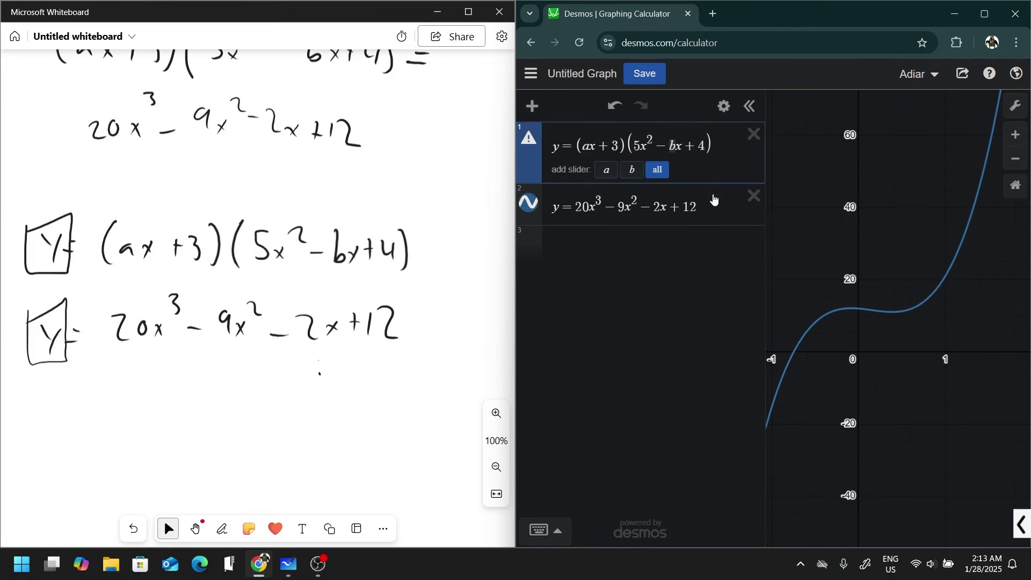
left_click(829, 321)
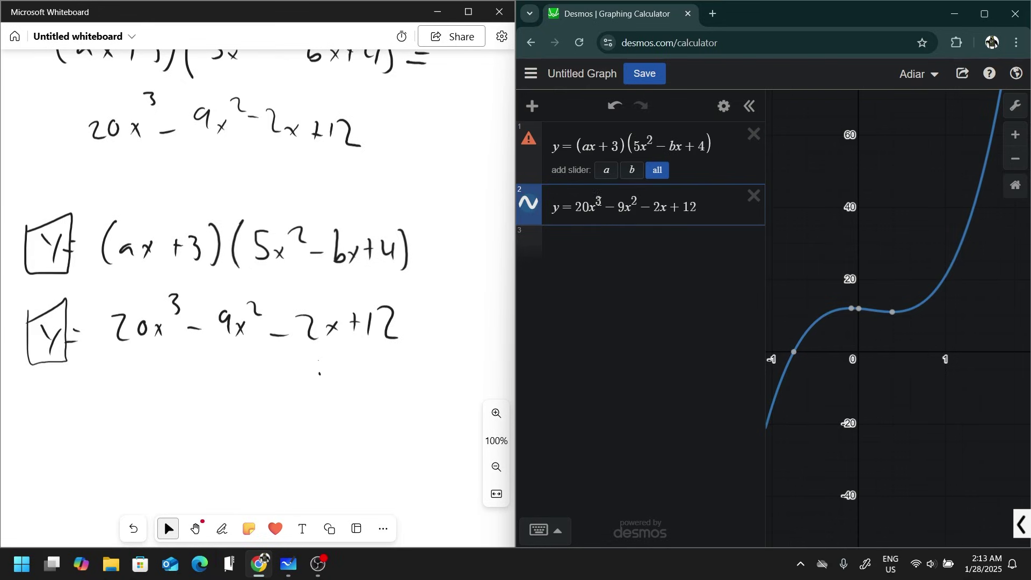
left_click(549, 214)
key("Delete")
type("f(x)")
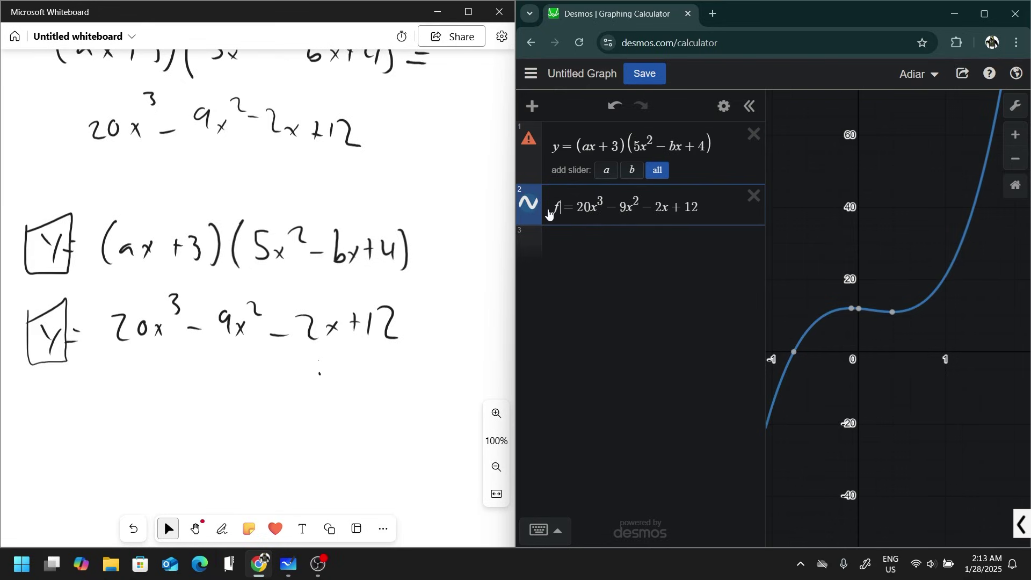
key("Return")
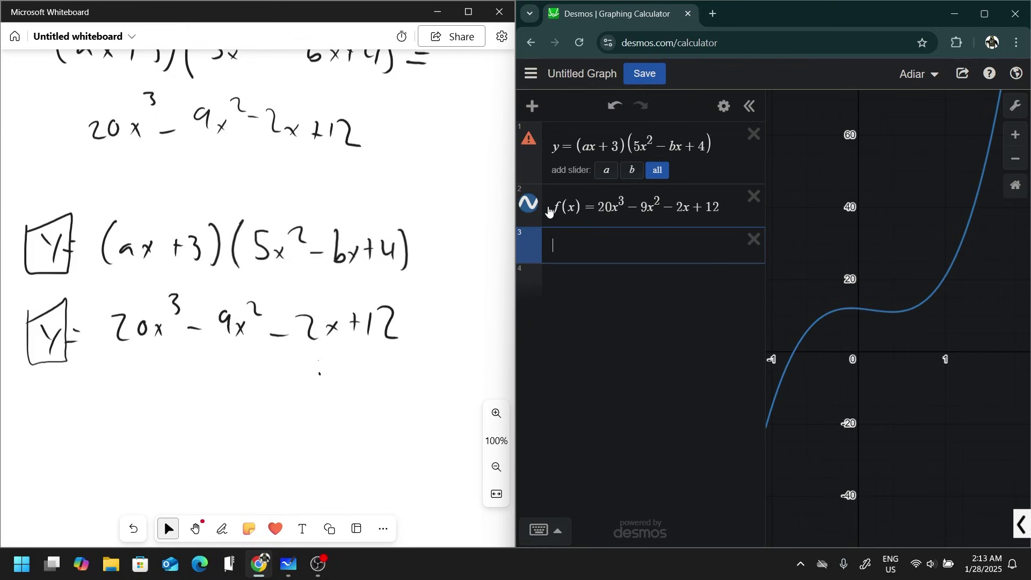
- Insert a table with an f(x₁) column, enter 1 as the first x₁ value, and inspect its point on the curve
type("table")
left_click(631, 253)
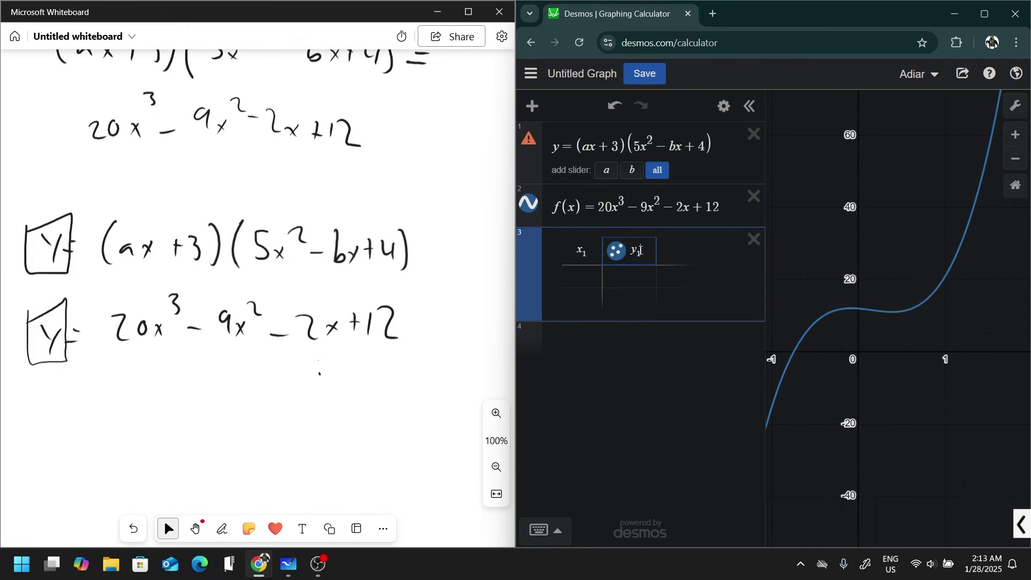
type("f(x1)")
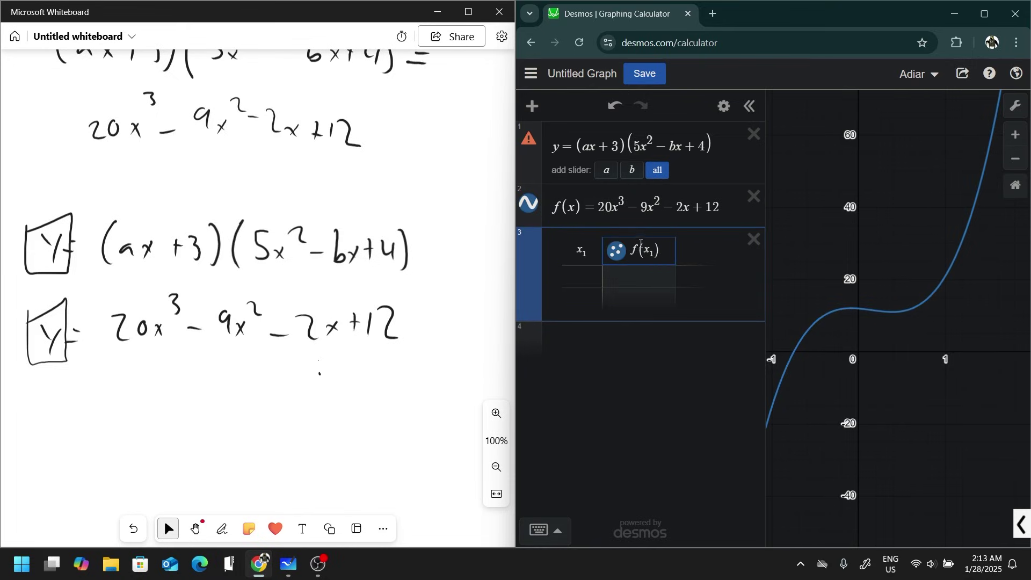
left_click(577, 276)
type("1")
left_click(573, 204)
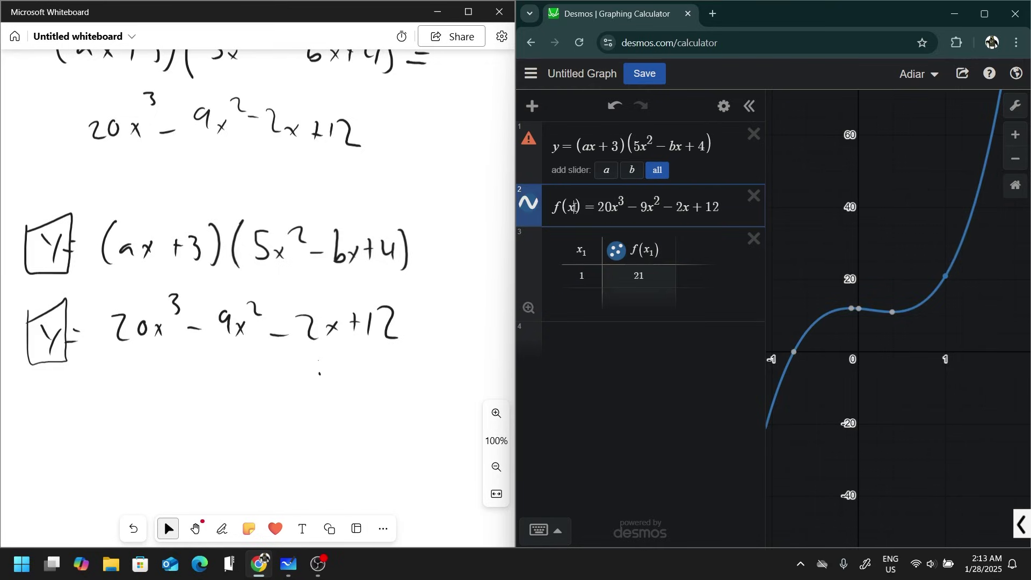
mouse_move(890, 320)
mouse_move(947, 278)
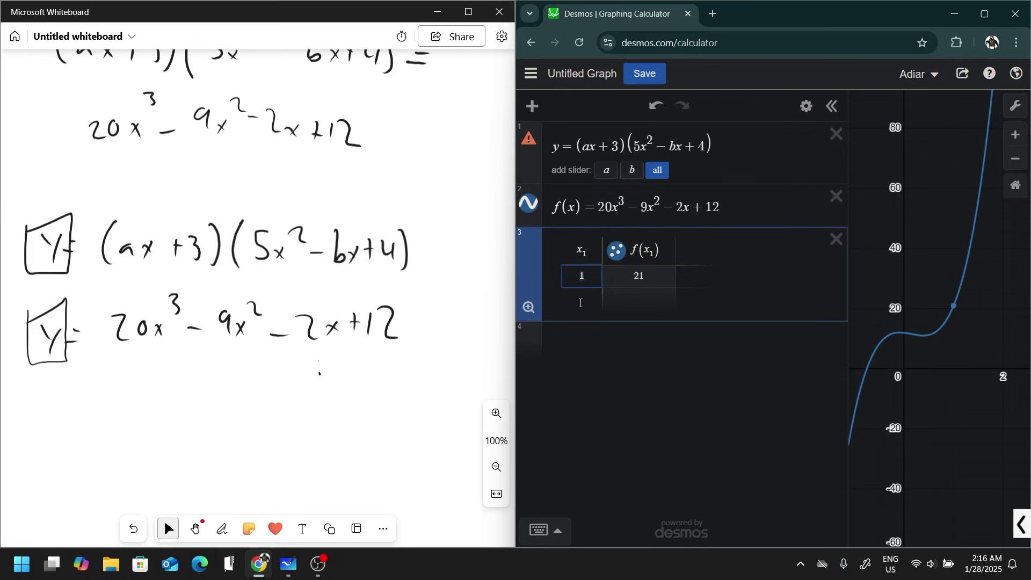
- Add 2 as the second x₁ value in the table and inspect its point on the curve
left_click(581, 300)
type("2")
key("Tab")
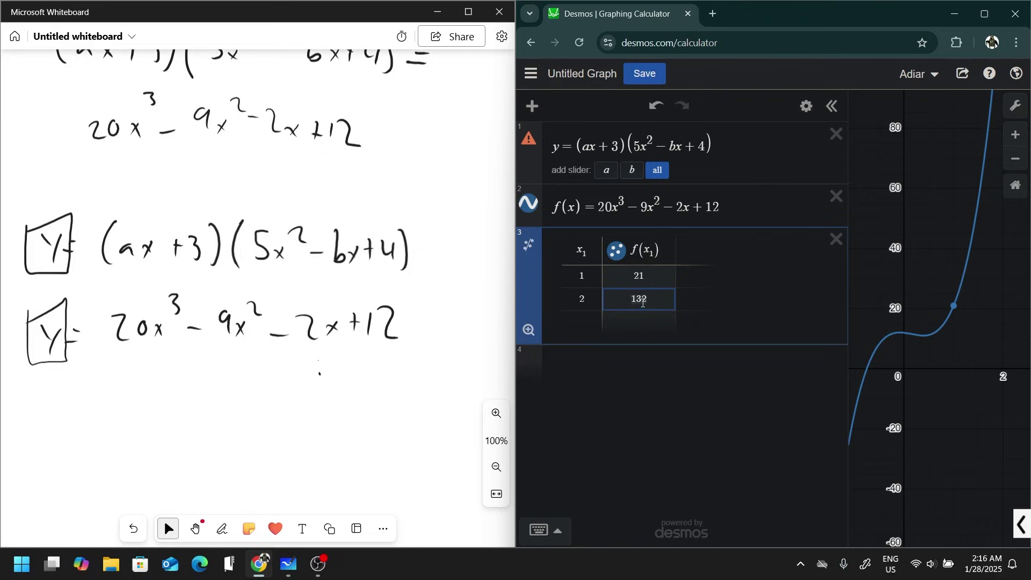
scroll(965, 307, "down", 3)
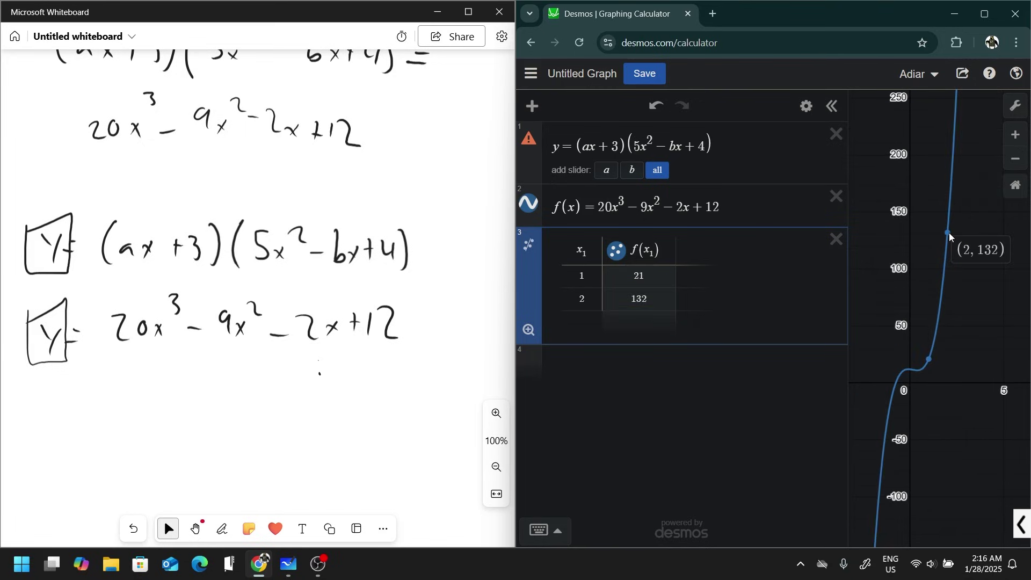
- Copy the factored expression (ax+3)(5x²−bx+4) and start a regression below the table with f(x₁) ~
left_click(600, 363)
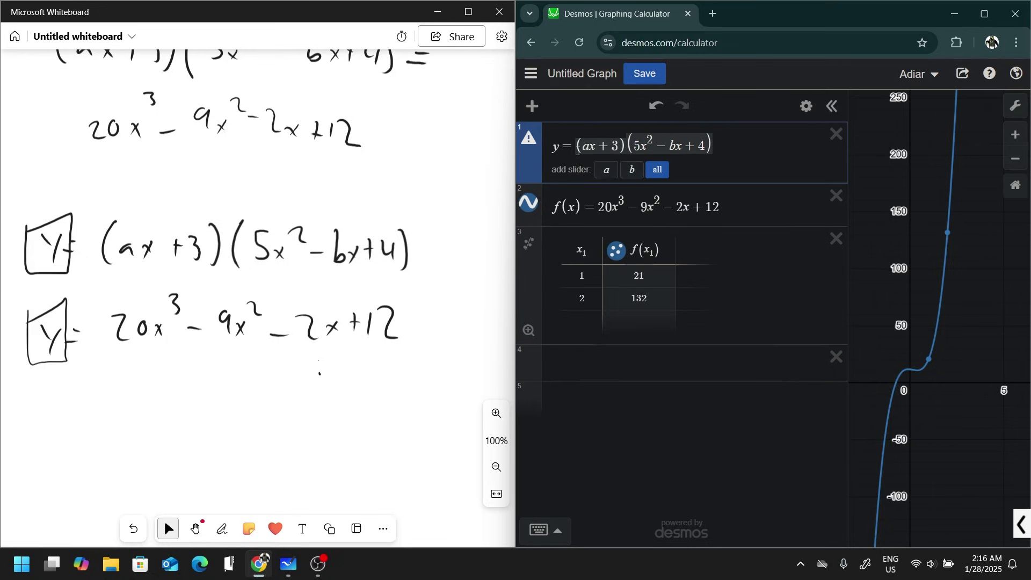
type("f(x1)")
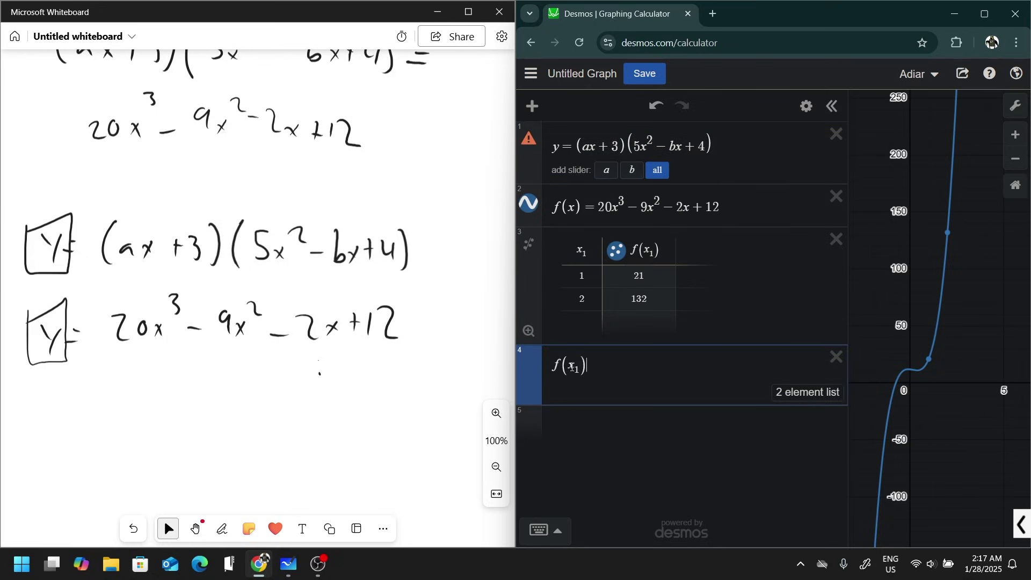
type("~")
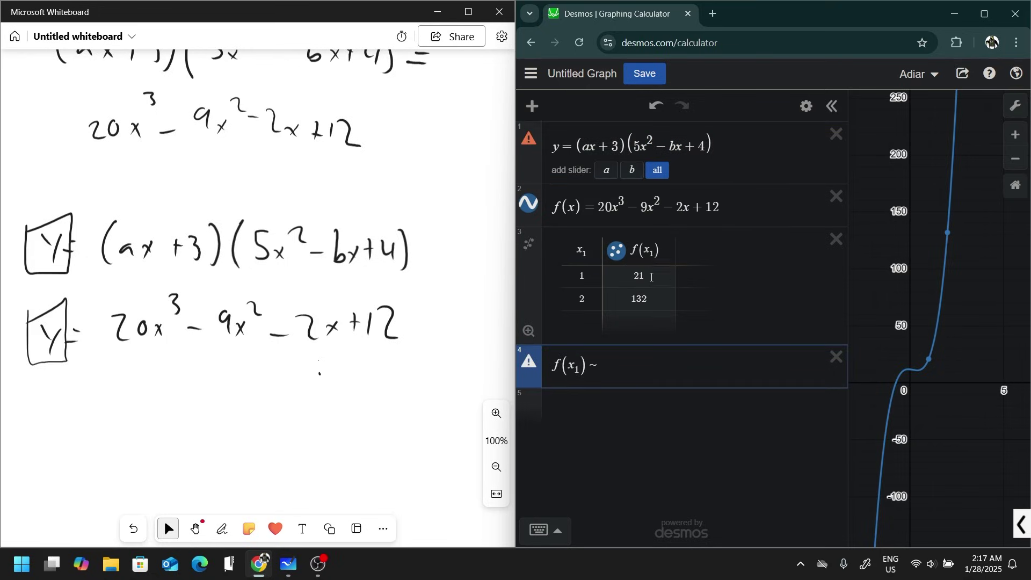
- Examine the two f(x₁) values in the table
left_click(644, 278)
left_click(645, 297)
left_click(644, 279)
left_click(643, 296)
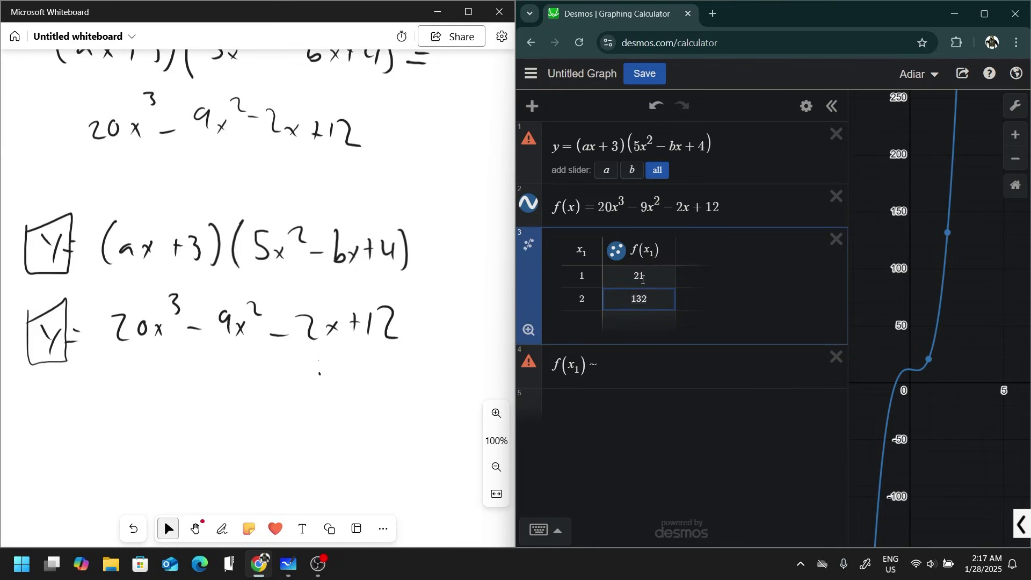
key("Up")
key("Down")
key("Up")
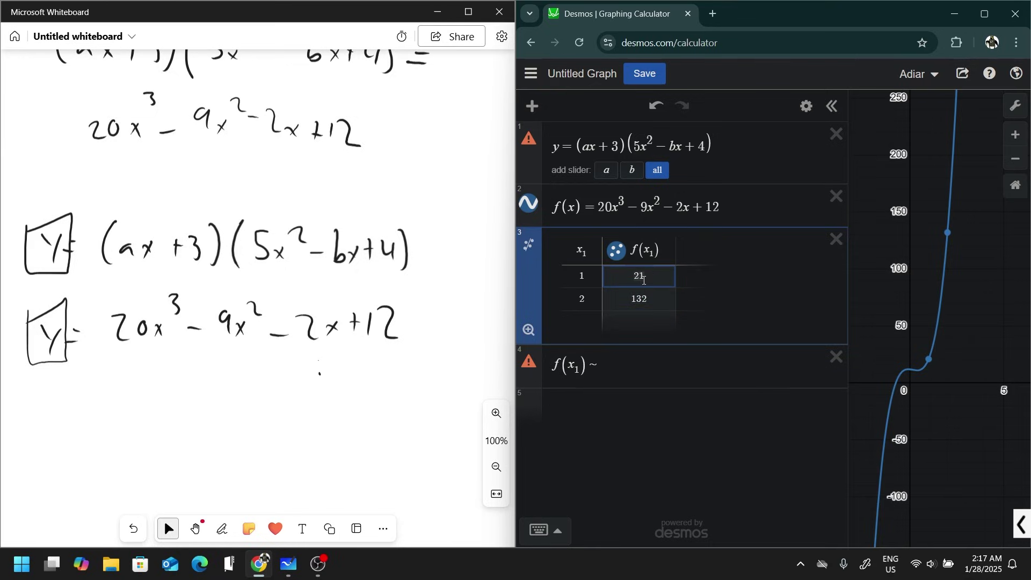
- Complete the regression as f(x₁) ~ (ax₁+3)(5x₁²−bx₁+4) using the copied factored expression
left_click(556, 368)
left_click(629, 368)
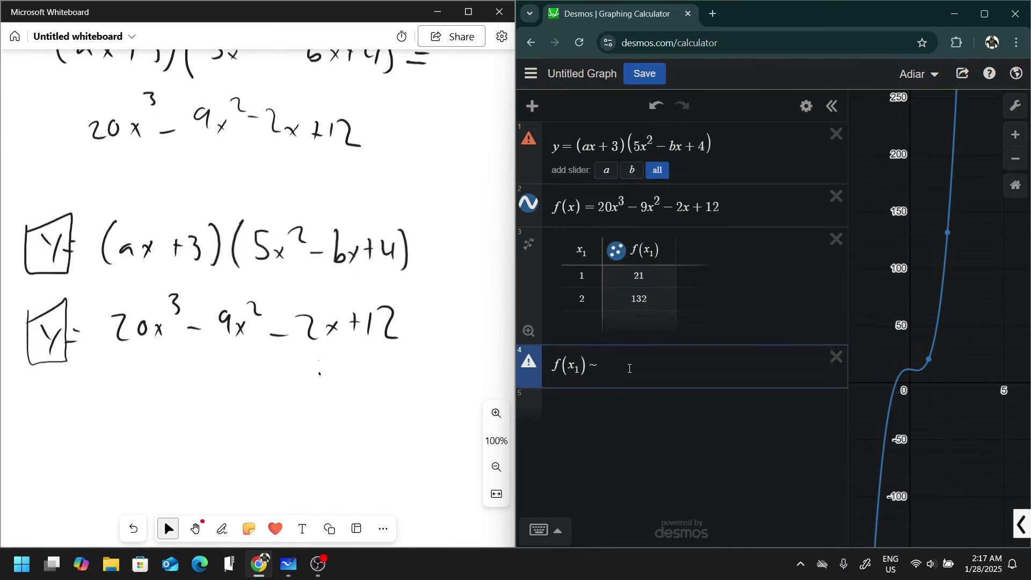
left_click_drag(593, 368, 547, 368)
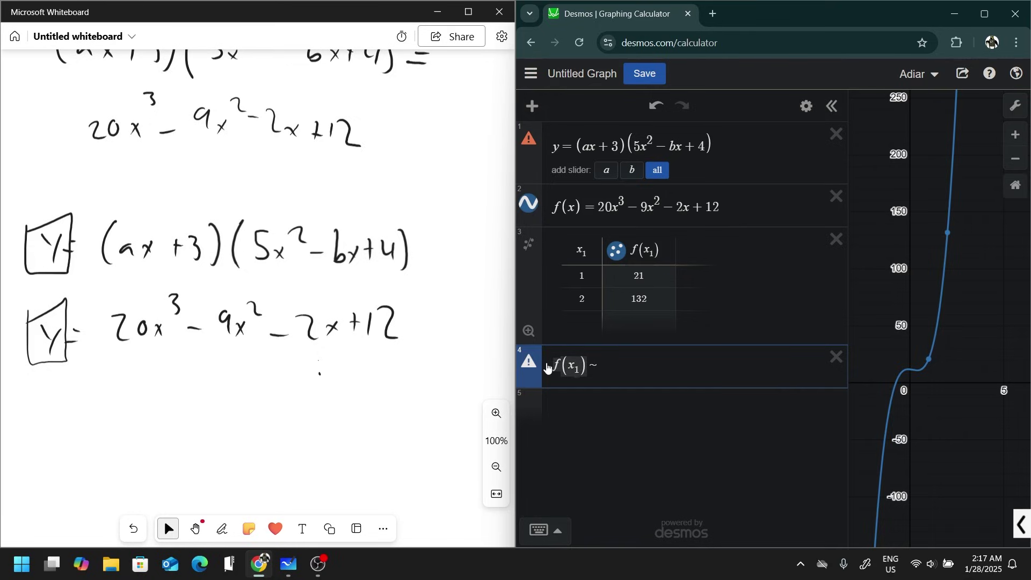
left_click(635, 365)
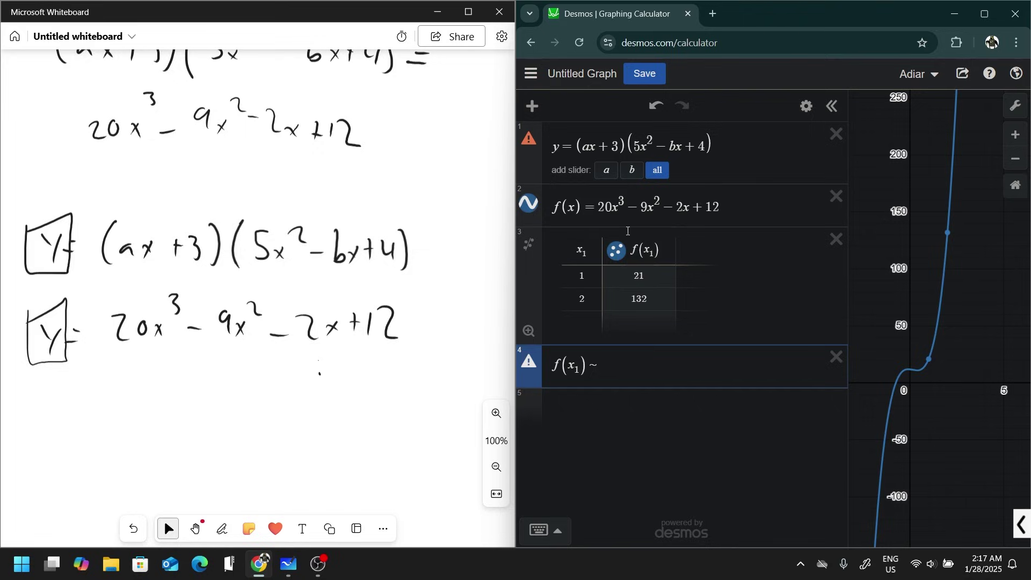
type("(ax+3)(5x^2-bx+4)")
key("Up")
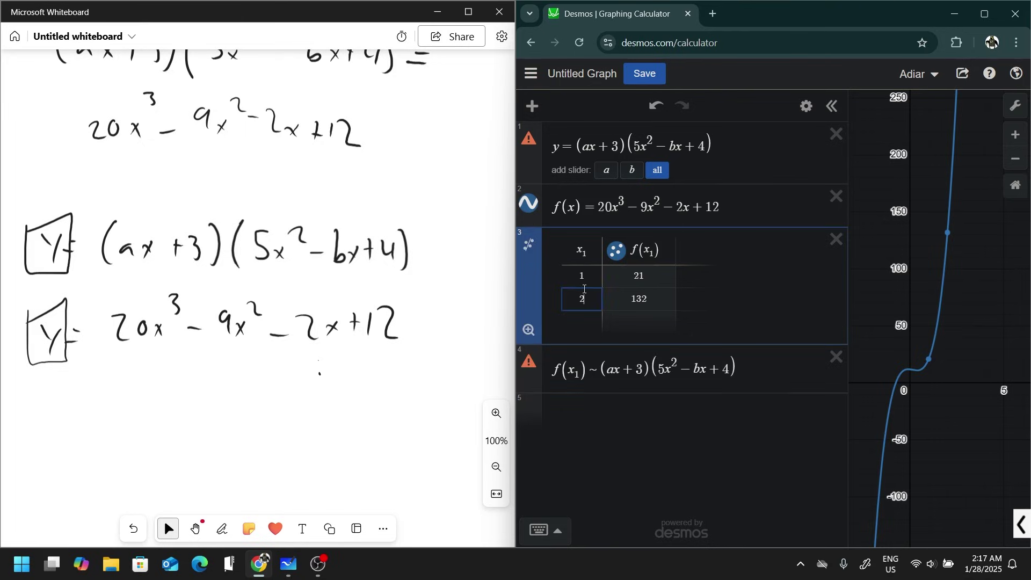
left_click(627, 374)
type("1")
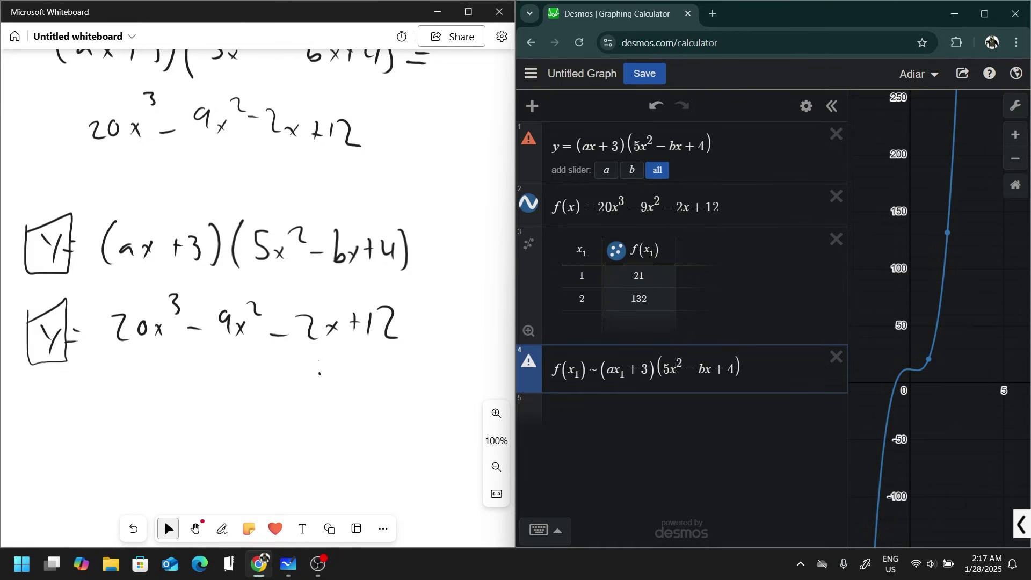
type("1")
left_click(708, 371)
type("1")
- Toggle the visibility of the f(x) curve to compare it with the factored curve, and trace f(x)
left_click(529, 186)
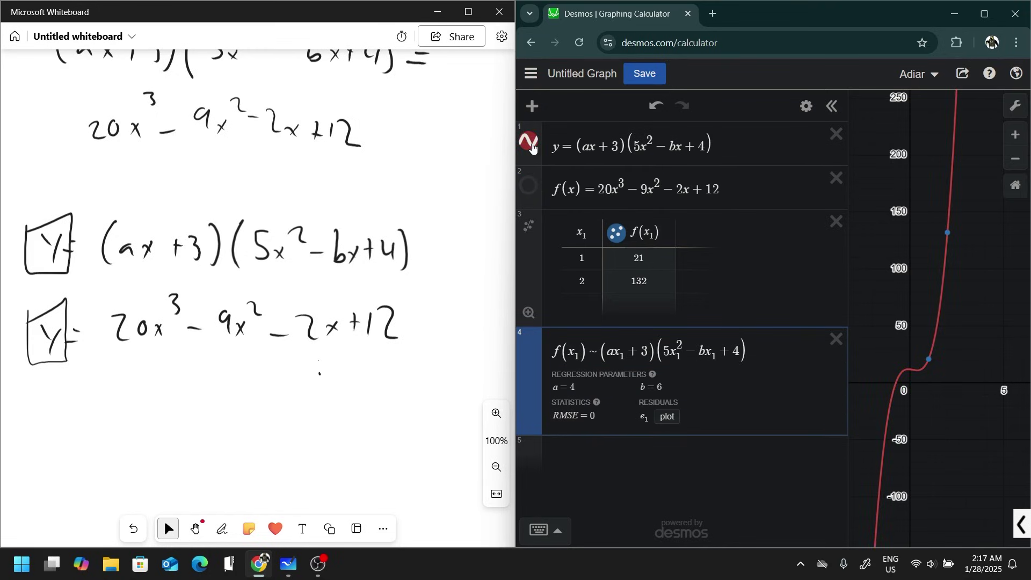
scroll(940, 433, "up", 2)
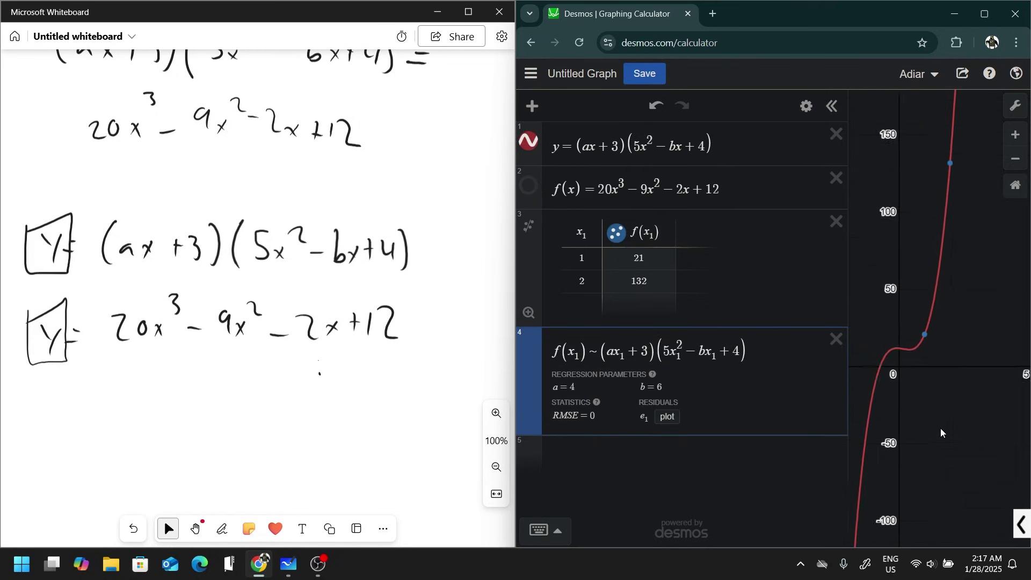
scroll(940, 433, "down", 3)
left_click(529, 186)
left_click(529, 185)
left_click(529, 185)
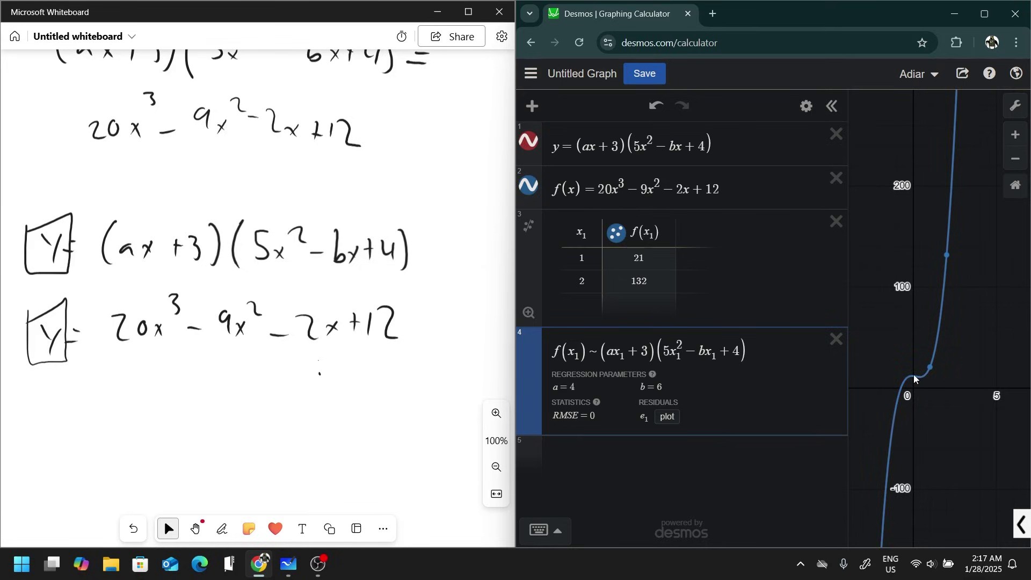
left_click_drag(914, 378, 925, 375)
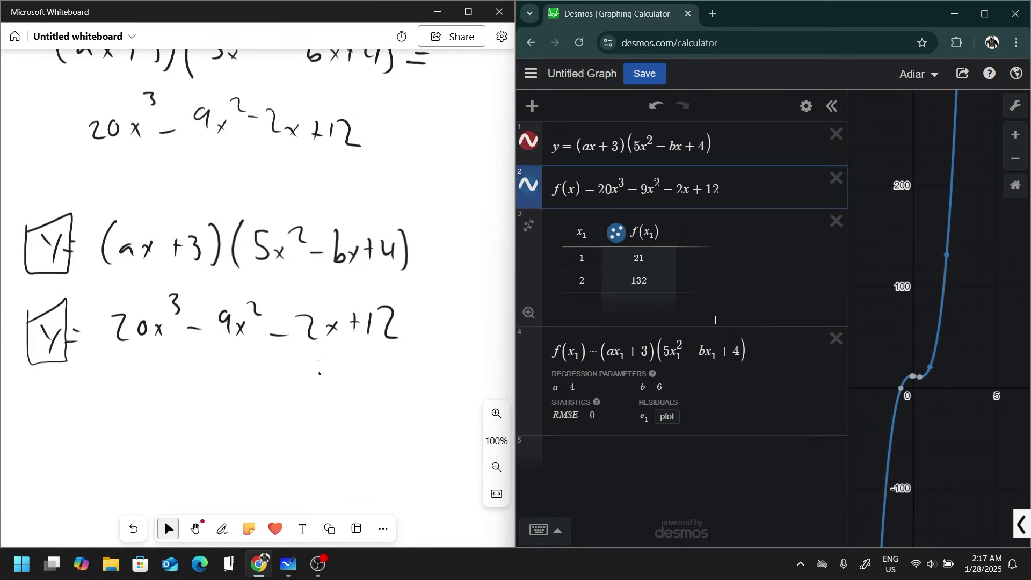
- Delete the table, the regression and both equations so the Desmos expression list is empty
left_click(64, 246)
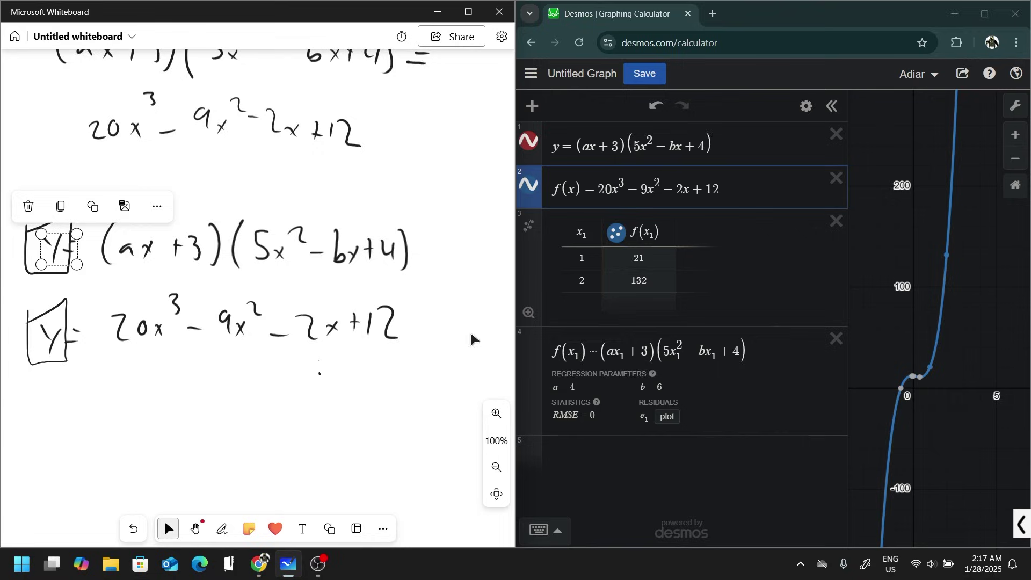
left_click(695, 224)
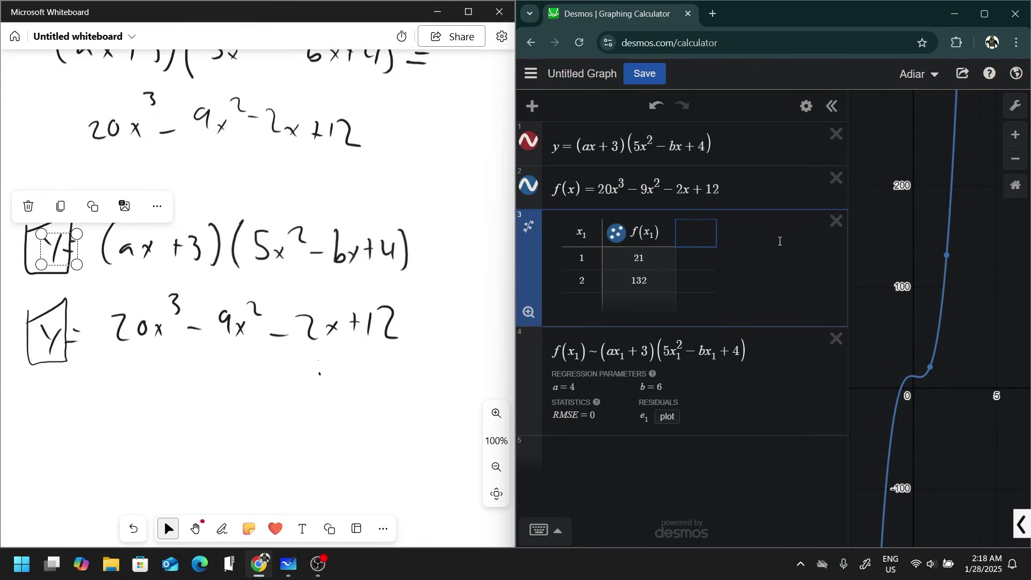
left_click(835, 221)
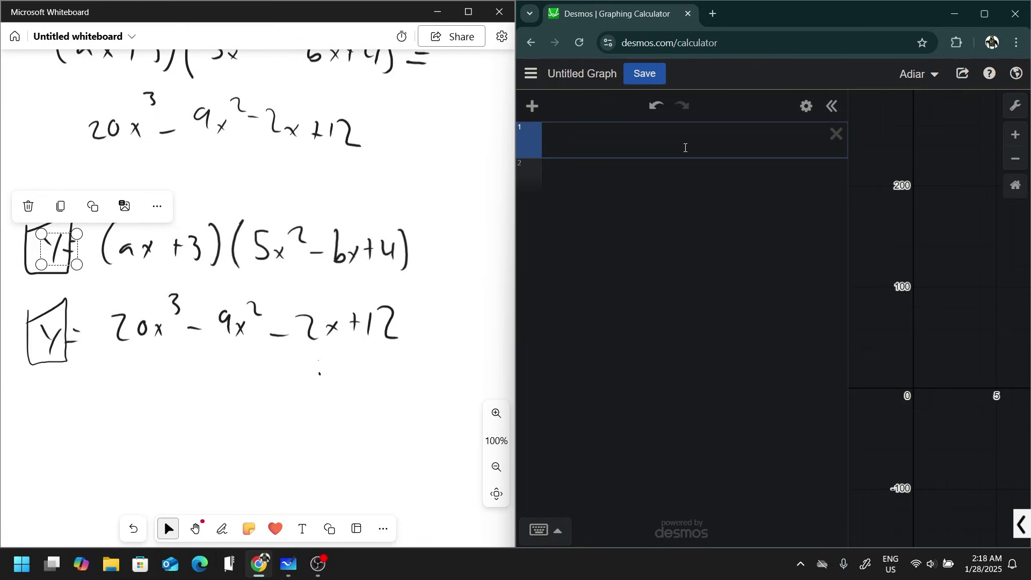
- Graph y=20x³−9x²−2x+12 as the first expression, following the equation written on the whiteboard
left_click(314, 275)
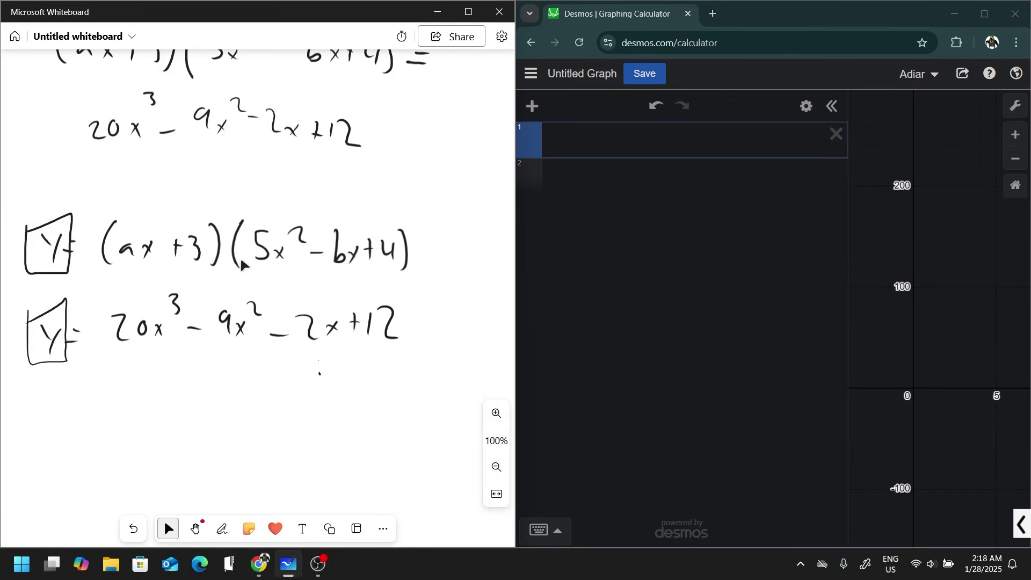
left_click(142, 328)
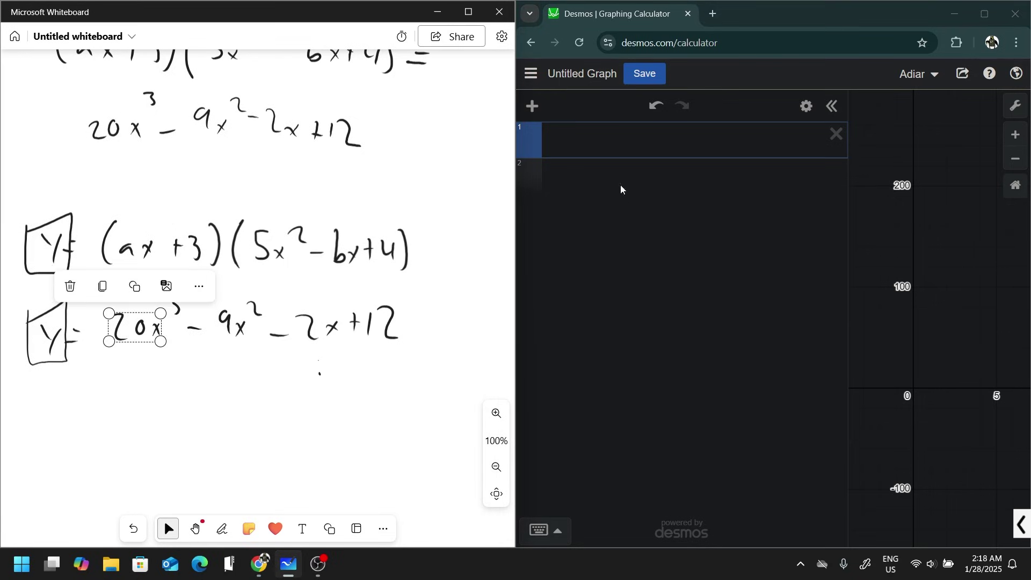
left_click(662, 134)
type("y=20x")
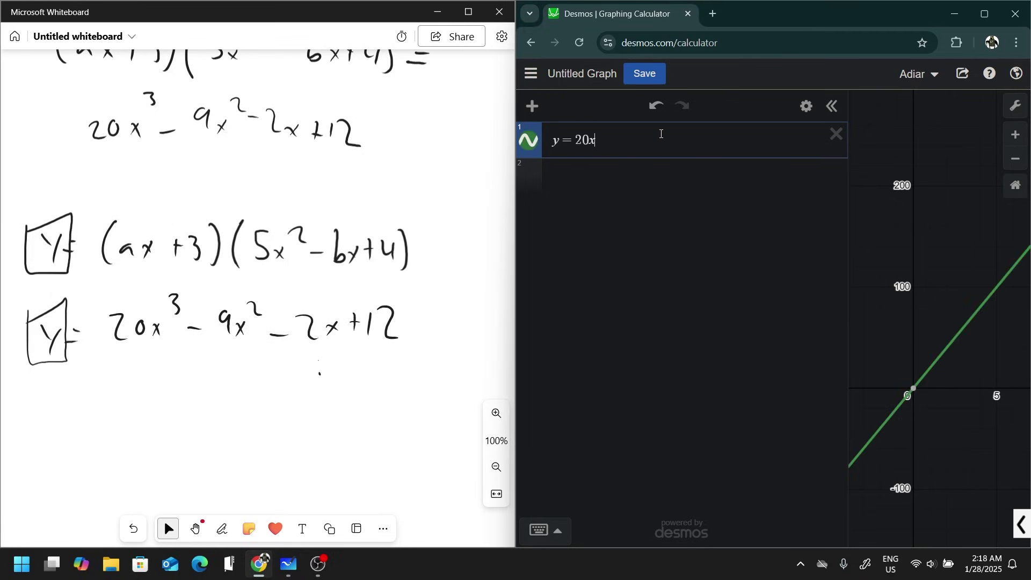
type("^3-9x")
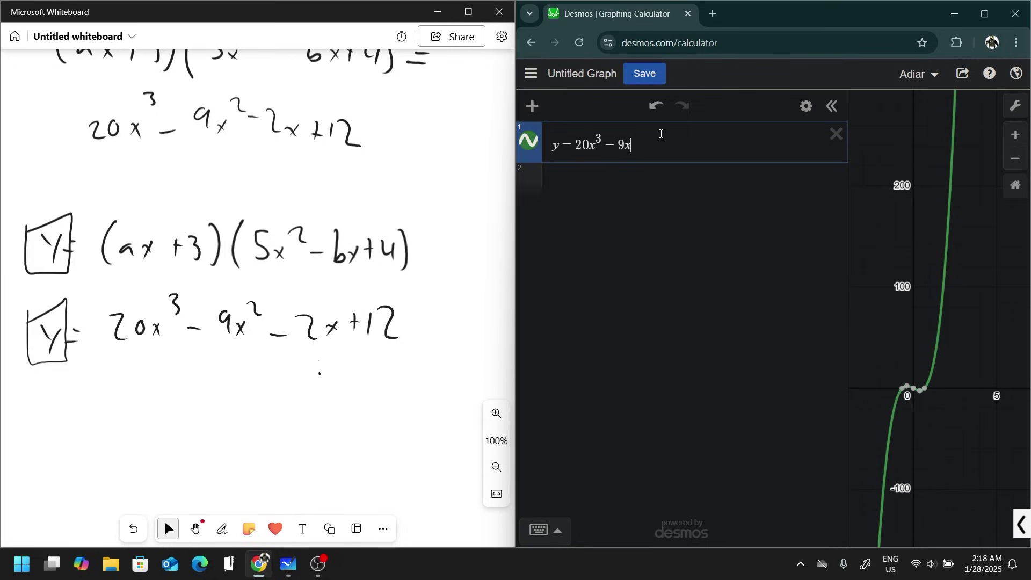
type("^2")
key("Right")
type("-2x+12")
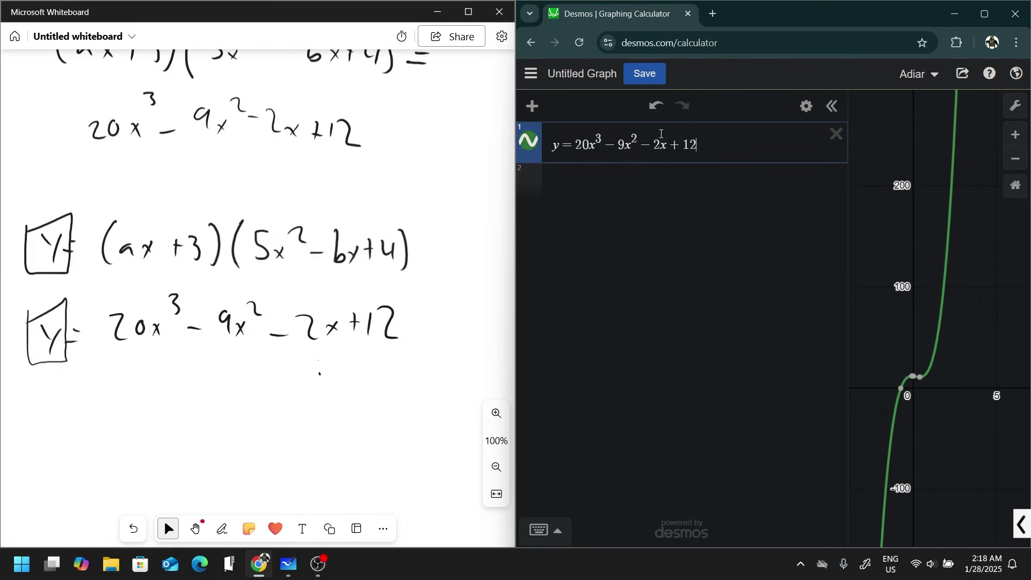
- Enter (ax+3)(5x²−bx+4) as the second expression, below the cubic
key("Return")
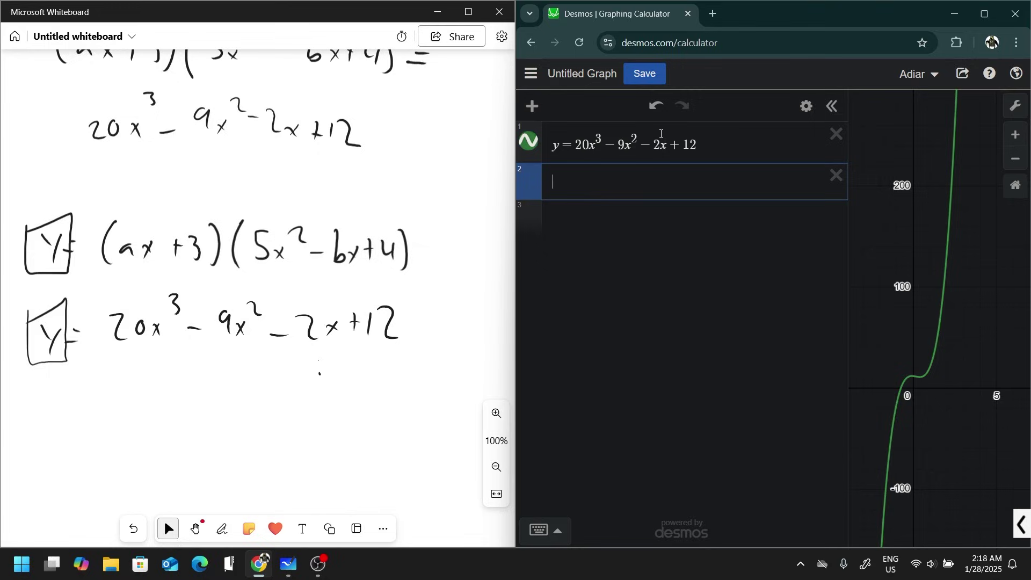
type("(ax+3")
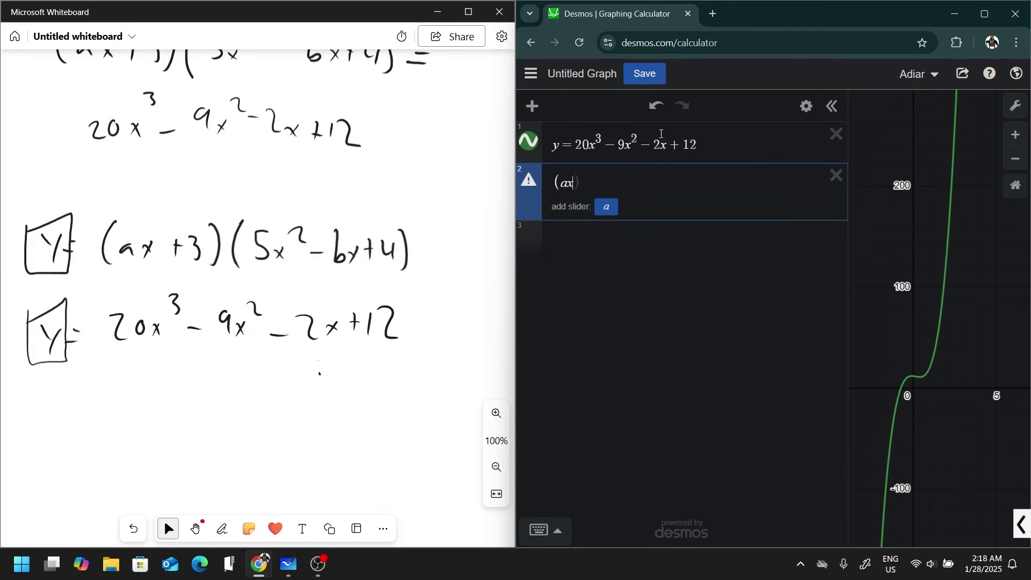
type(")(5x")
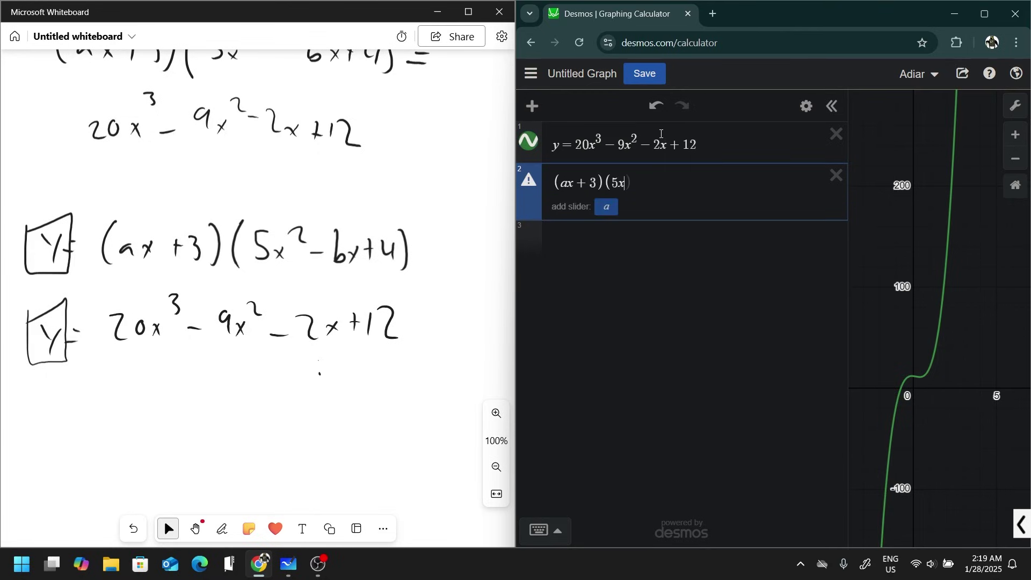
type("^2")
key("Right")
type("-bx")
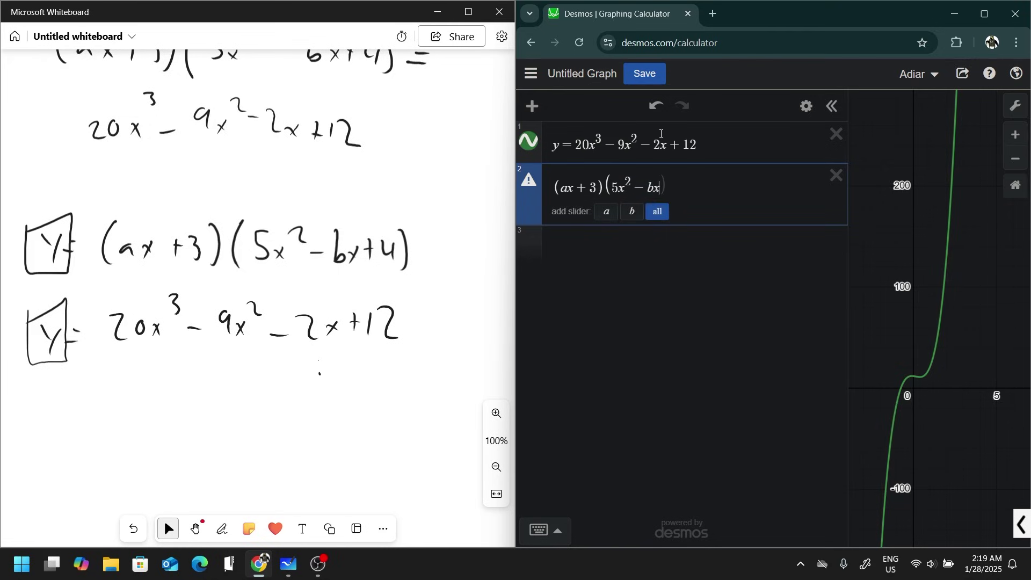
type("+4")
- Remove "y=" from the first expression so only 20x³−9x²−2x+12 remains
key("Left")
key("Left")
key("Left")
key("Left")
key("Left")
key("Left")
key("Left")
key("Left")
key("Left")
key("Left")
left_click(576, 146)
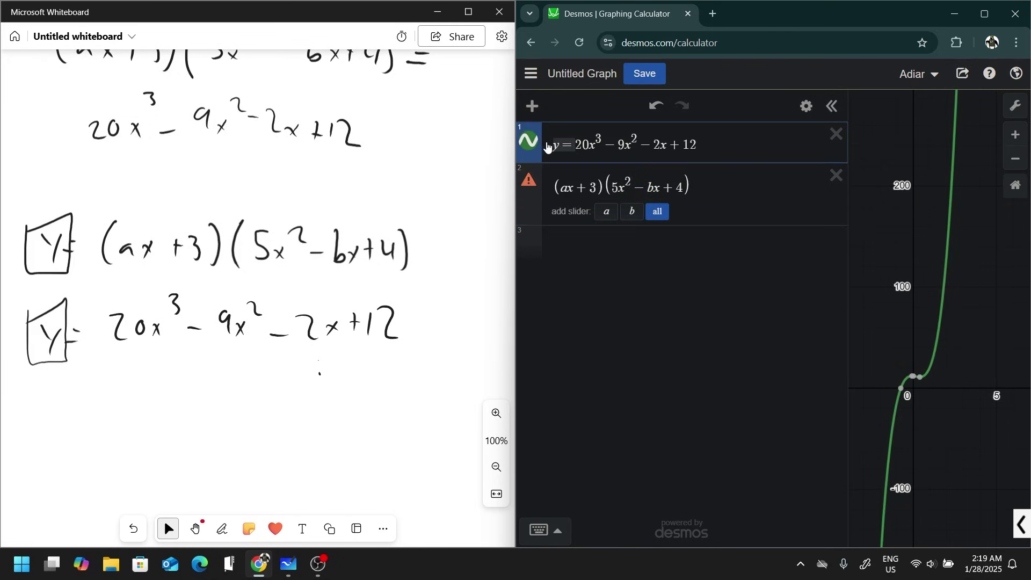
key("BackSpace")
key("BackSpace")
- Build the third expression 20x³−9x²−2x+12 ~ (ax+3)(5x²−bx+4) from copies of the first two expressions
left_click(580, 244)
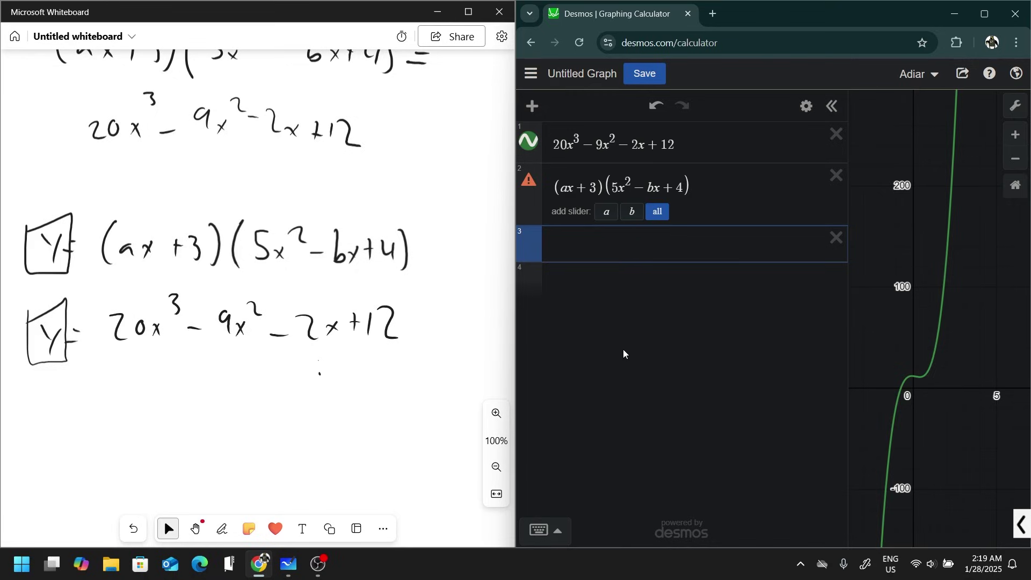
left_click_drag(714, 144, 502, 149)
key("ctrl+c")
left_click(585, 241)
key("ctrl+v")
type("~")
left_click(716, 176)
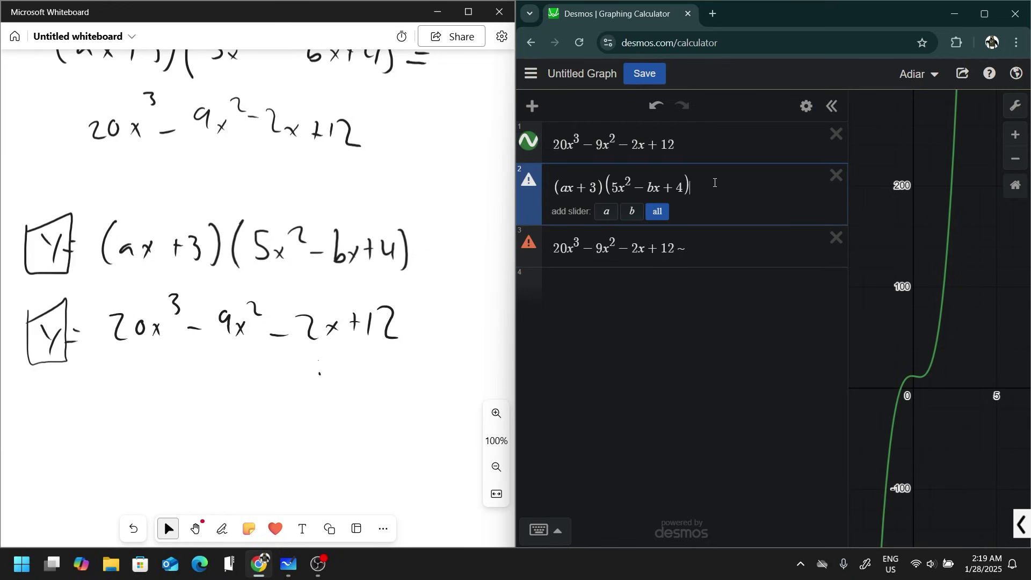
left_click(713, 246)
key("ctrl+v")
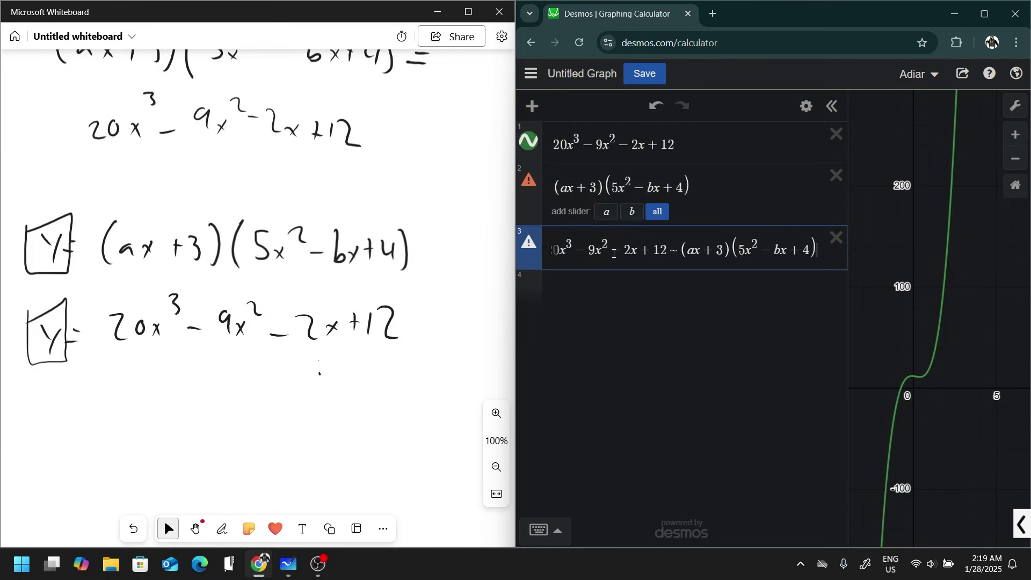
- Add subscript 1 to every x in the cubic before the ~ of the third expression
left_click(564, 250)
type("_1")
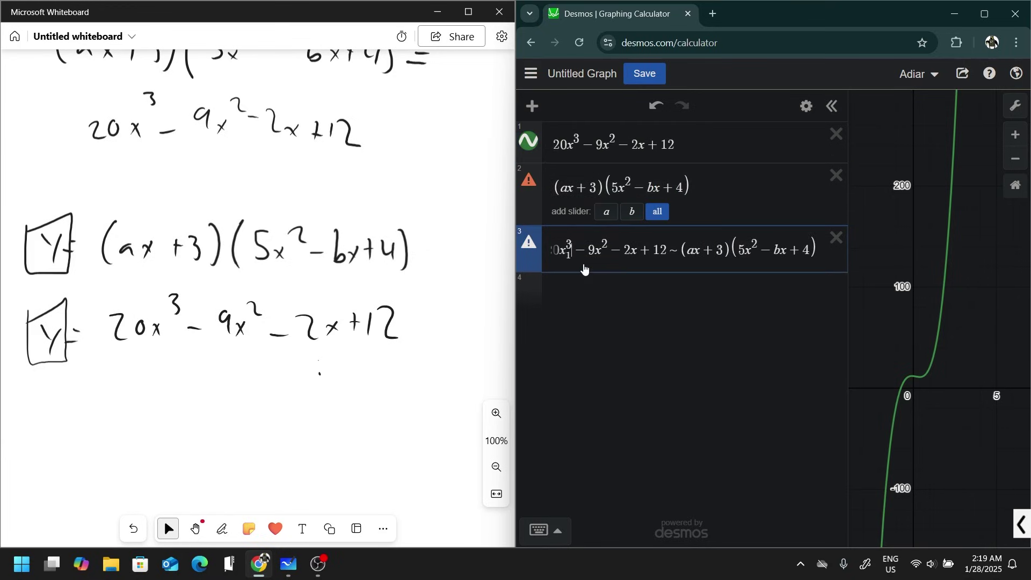
left_click(602, 248)
type("_1")
left_click(641, 260)
type("_1")
- Add subscript 1 to every x in the factored part after the ~, giving (ax₁+3)(5x₁²−bx₁+4)
key("Right")
key("Right")
key("Right")
key("Right")
key("Right")
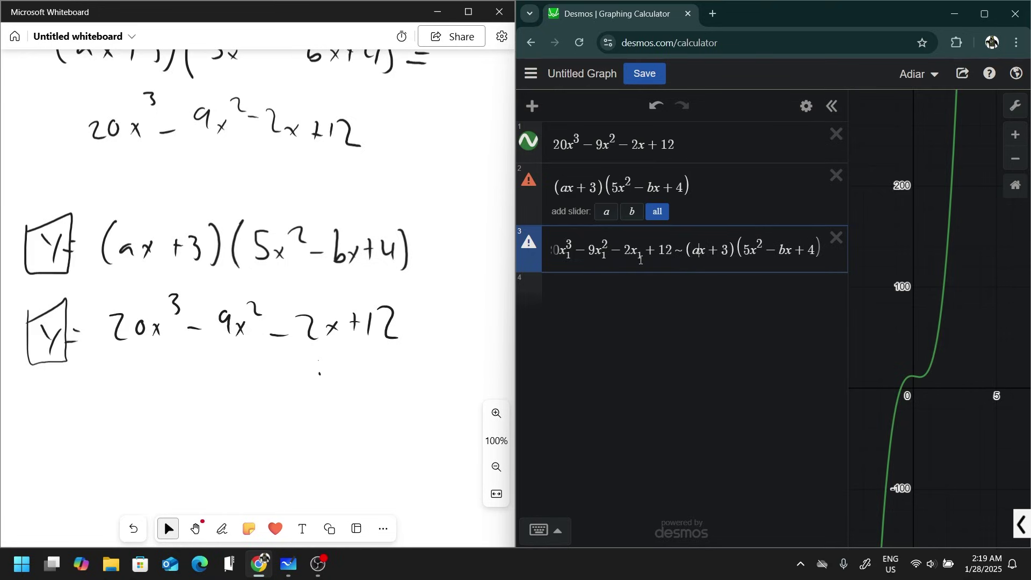
type("_1")
key("Right")
key("Right")
key("Right")
key("Right")
key("Right")
key("Right")
key("Right")
key("Right")
key("Right")
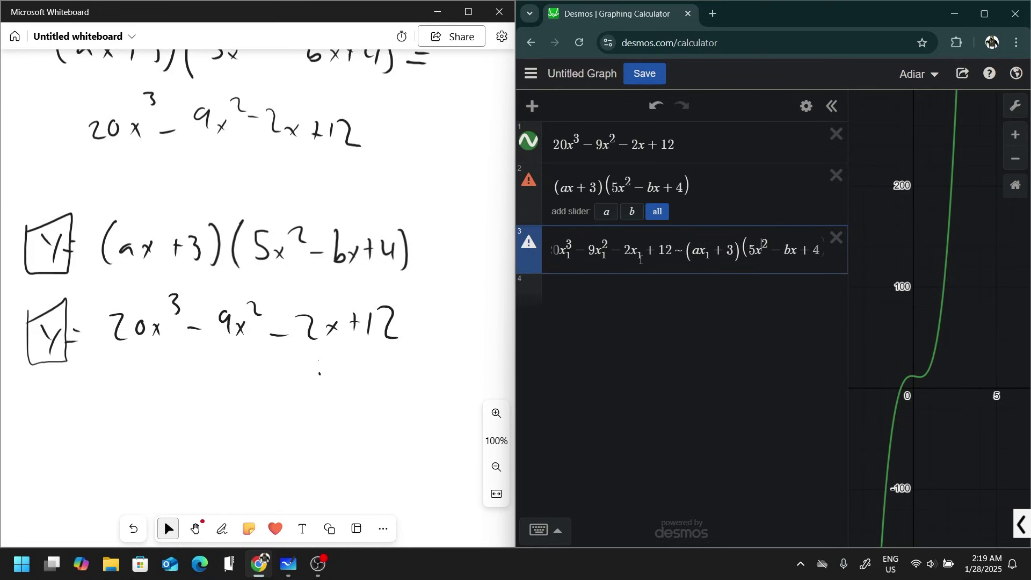
type("_1")
type("_1")
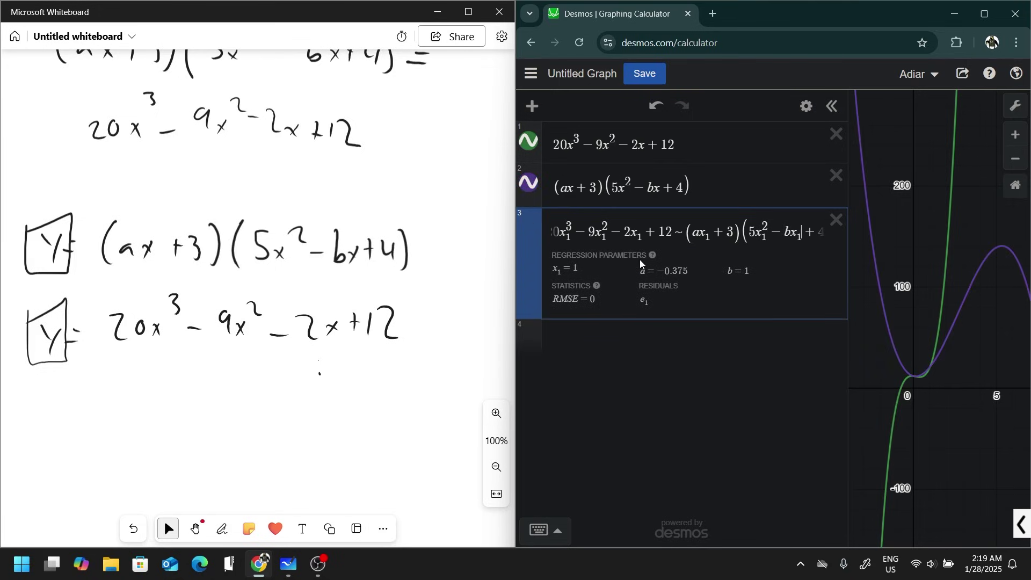
key("Right")
key("Right")
key("Right")
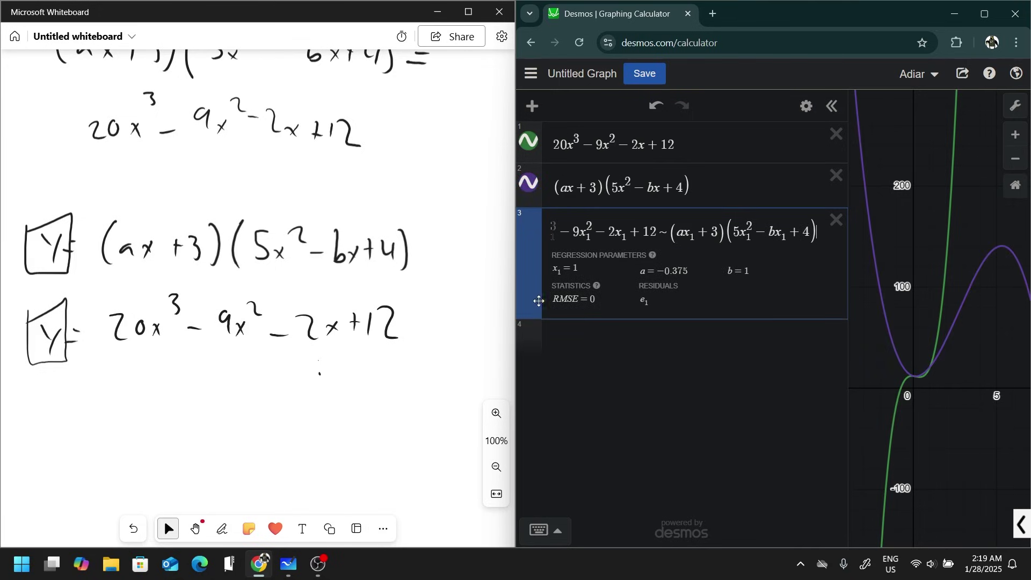
- Widen the browser window and the expression list to fit the whole regression, and frame the area where the two curves meet
left_click_drag(515, 305, 412, 301)
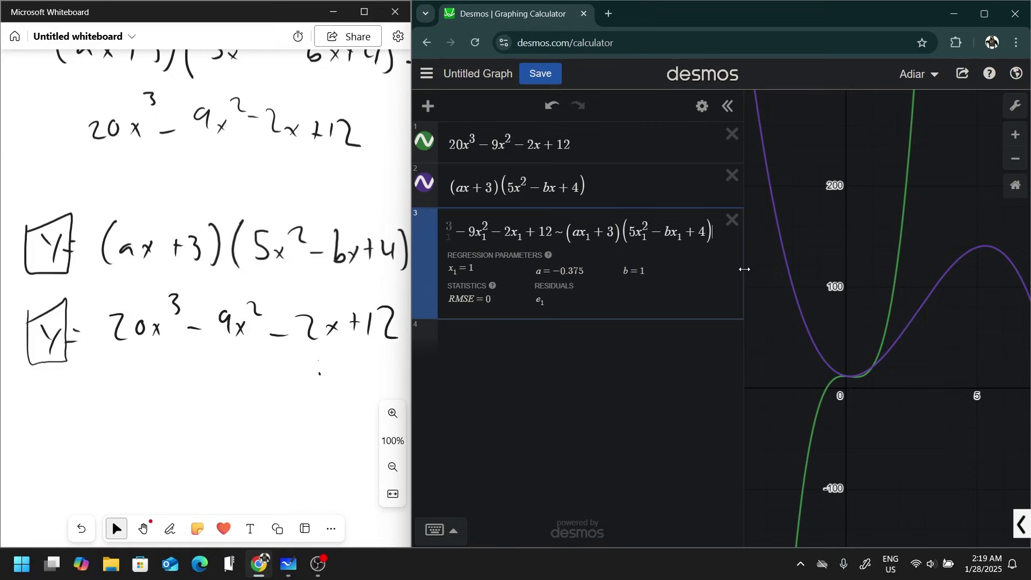
left_click_drag(742, 273, 788, 281)
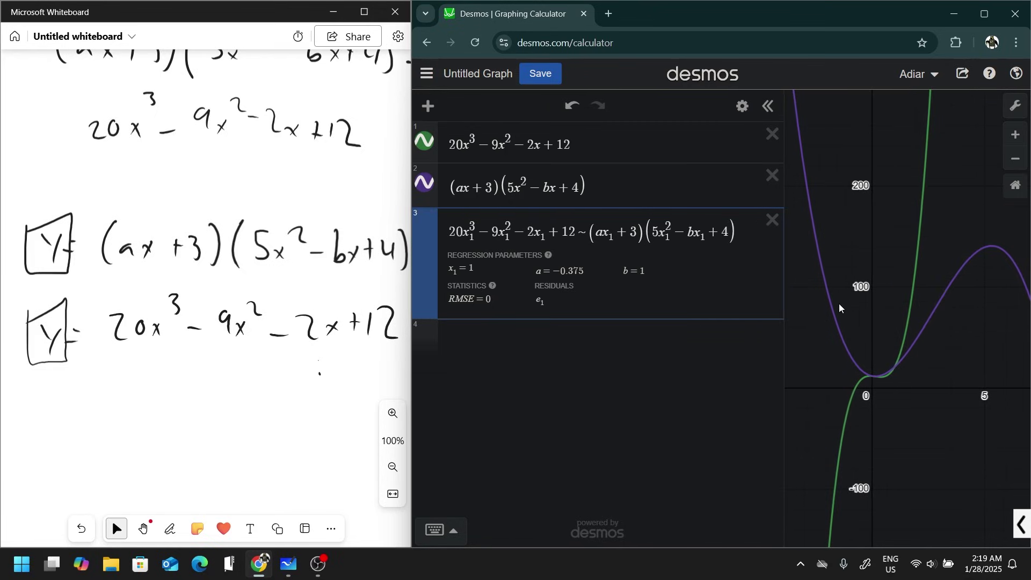
left_click_drag(948, 353, 936, 355)
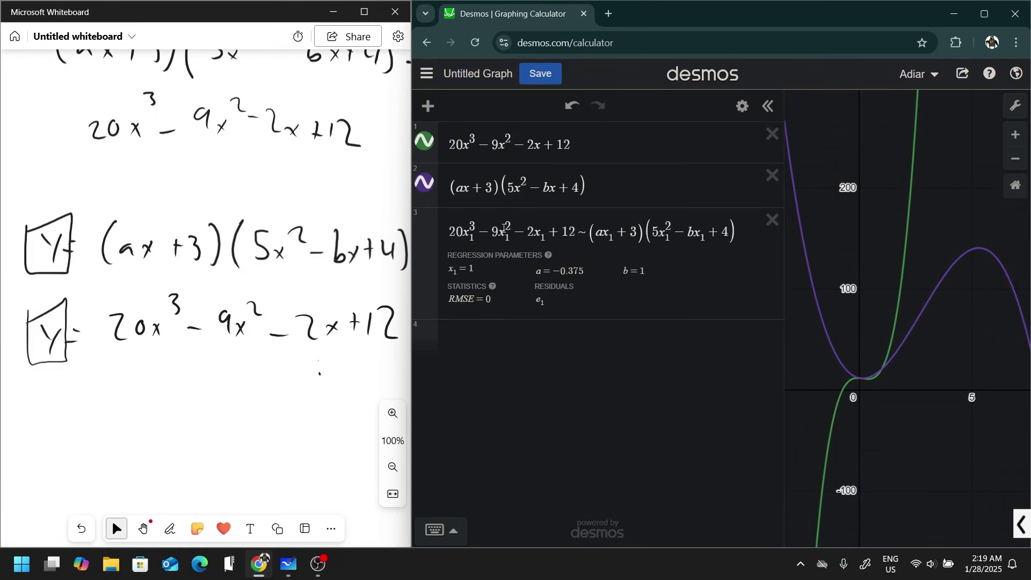
scroll(892, 395, "up", 5)
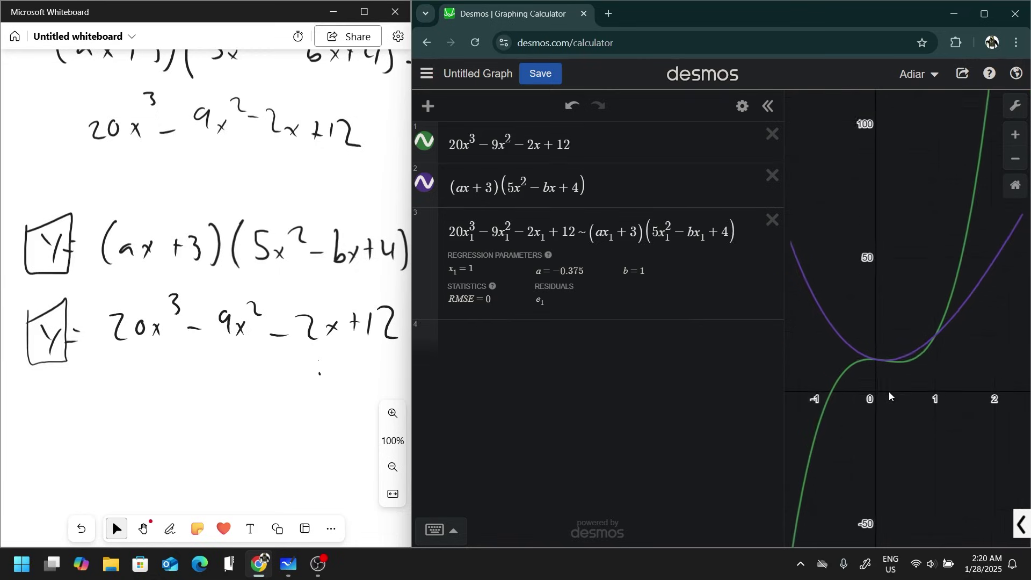
left_click_drag(916, 376, 903, 379)
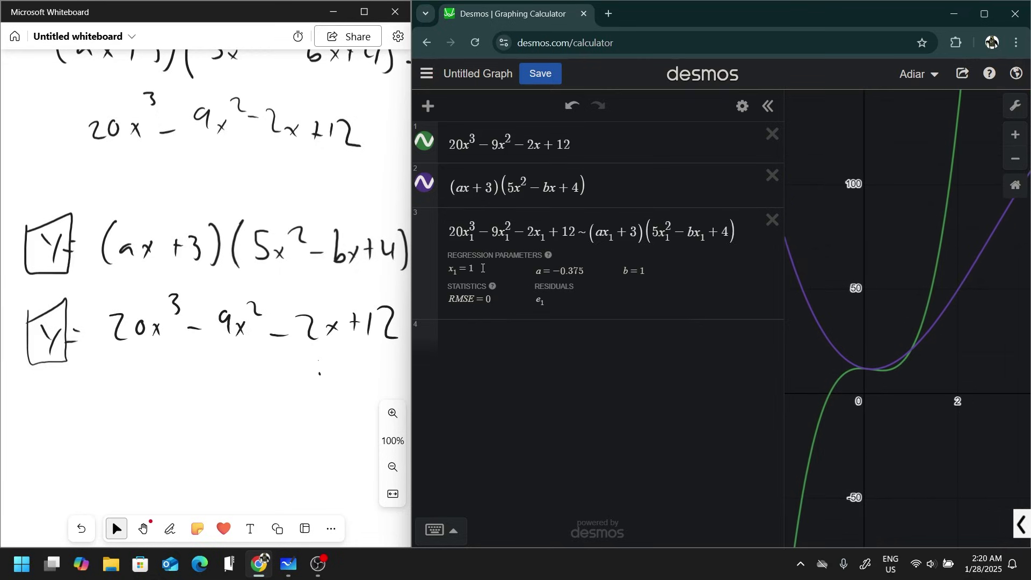
- Highlight the x₁ regression parameter and inspect the point where the cubic and factored curves intersect
left_click_drag(476, 268, 450, 269)
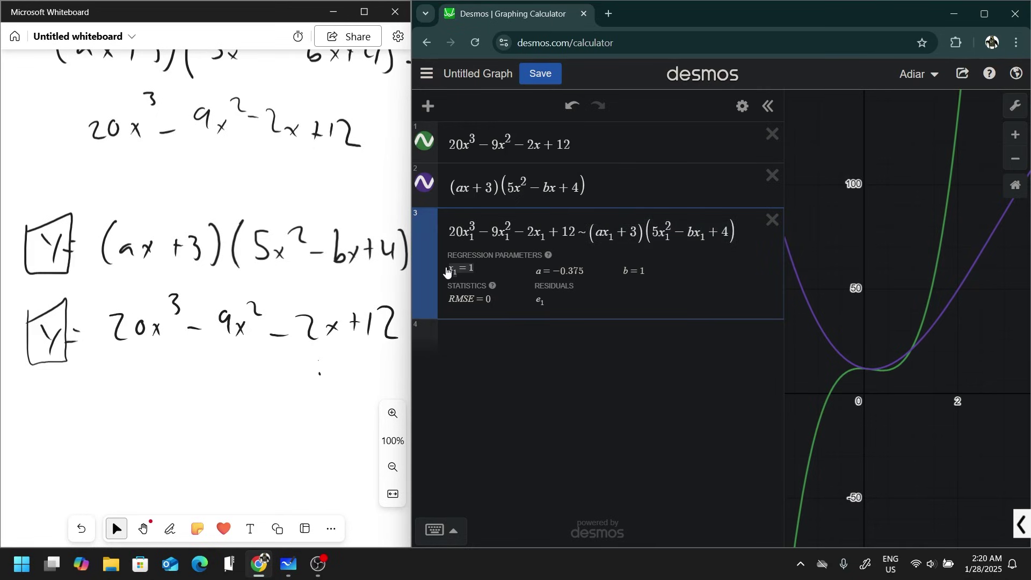
left_click(911, 352)
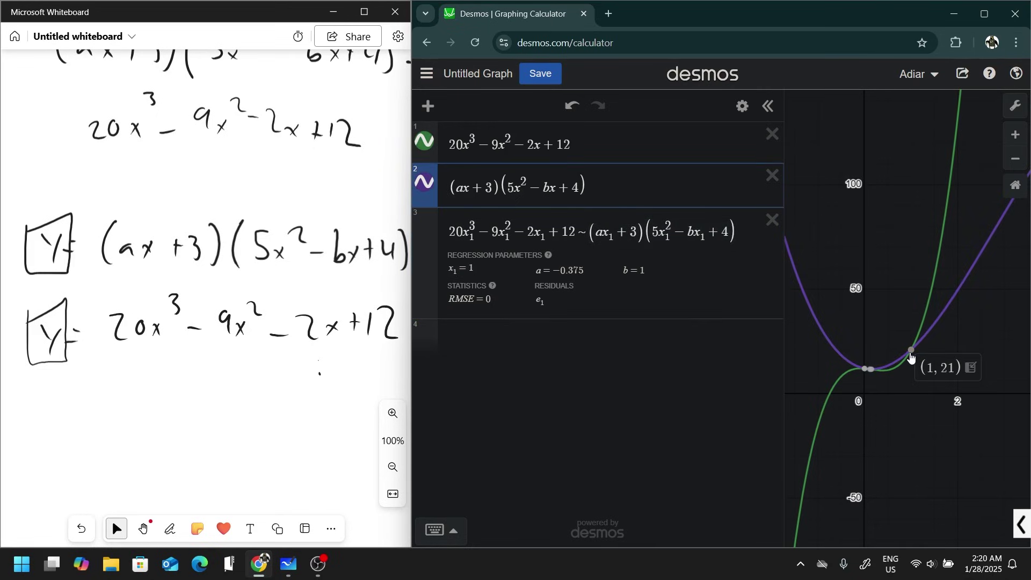
scroll(913, 357, "up", 5)
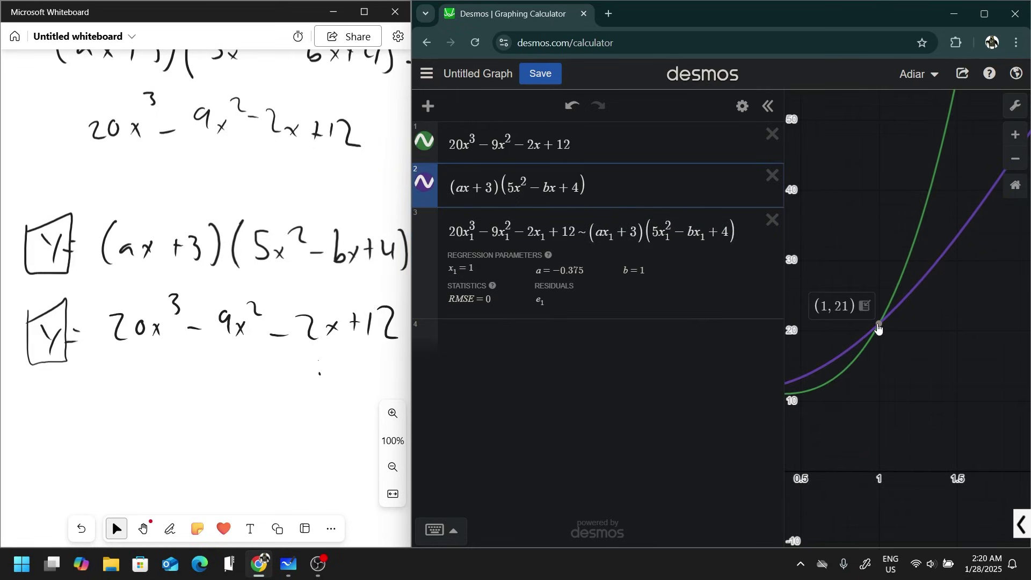
scroll(936, 421, "down", 8)
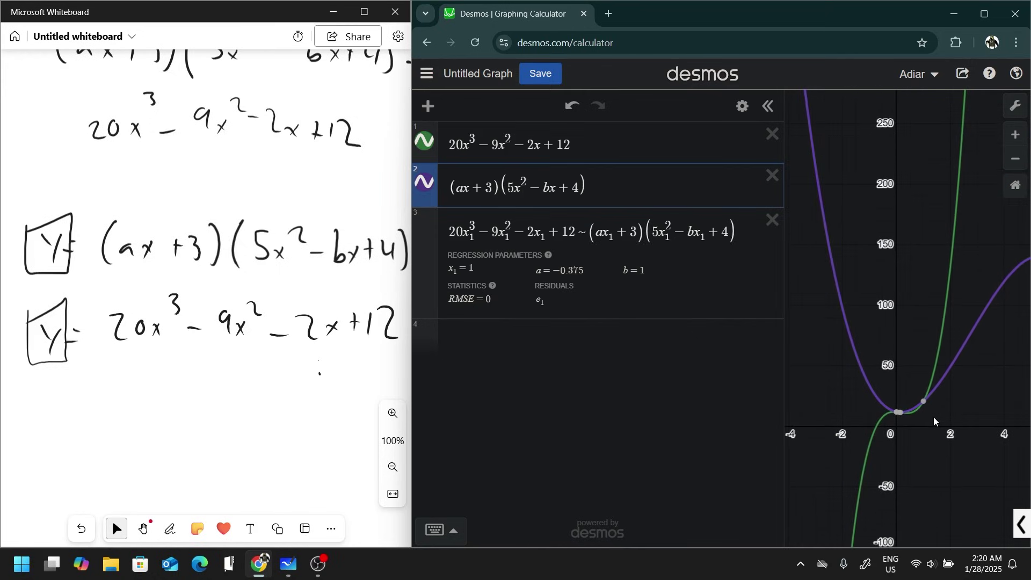
left_click_drag(945, 461, 947, 382)
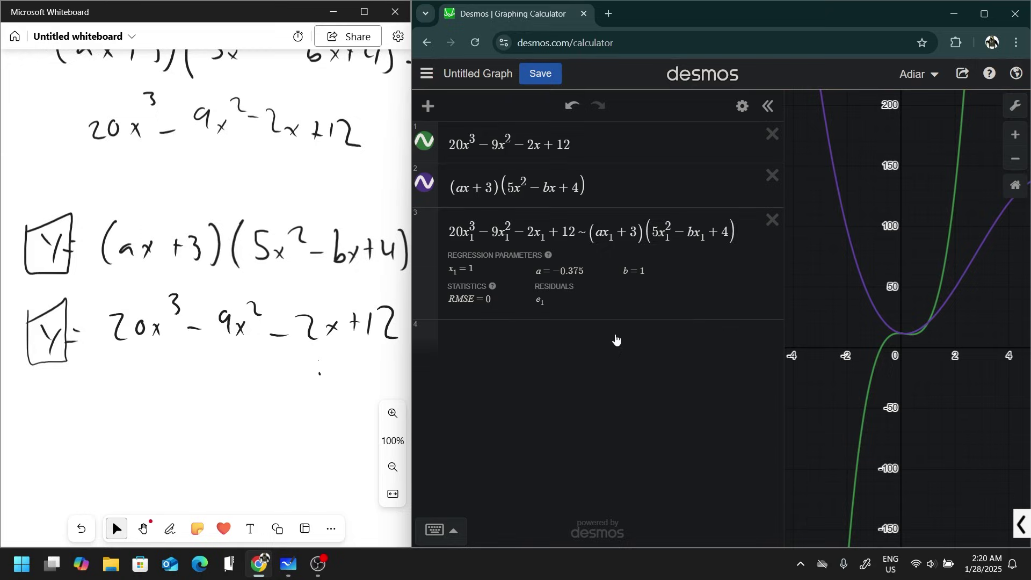
- Define x₁=[1,2] as a list in the fourth expression
left_click(616, 340)
left_click(563, 239)
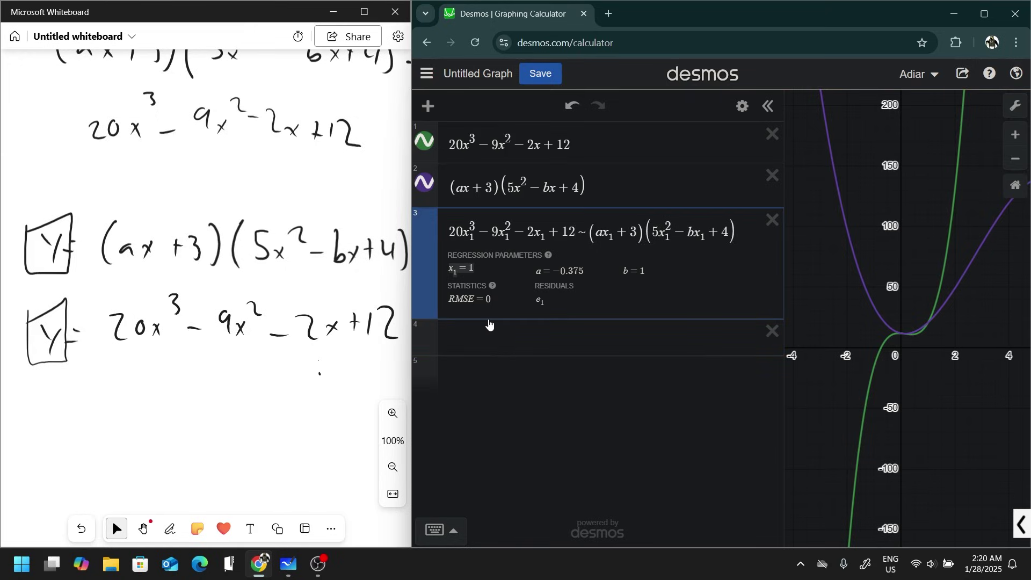
left_click(455, 337)
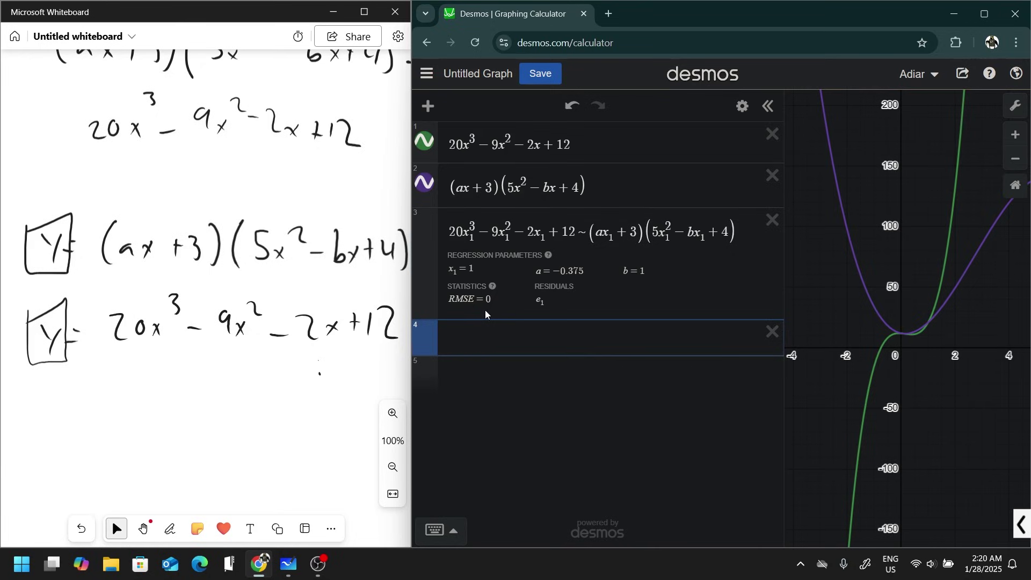
type("x_1")
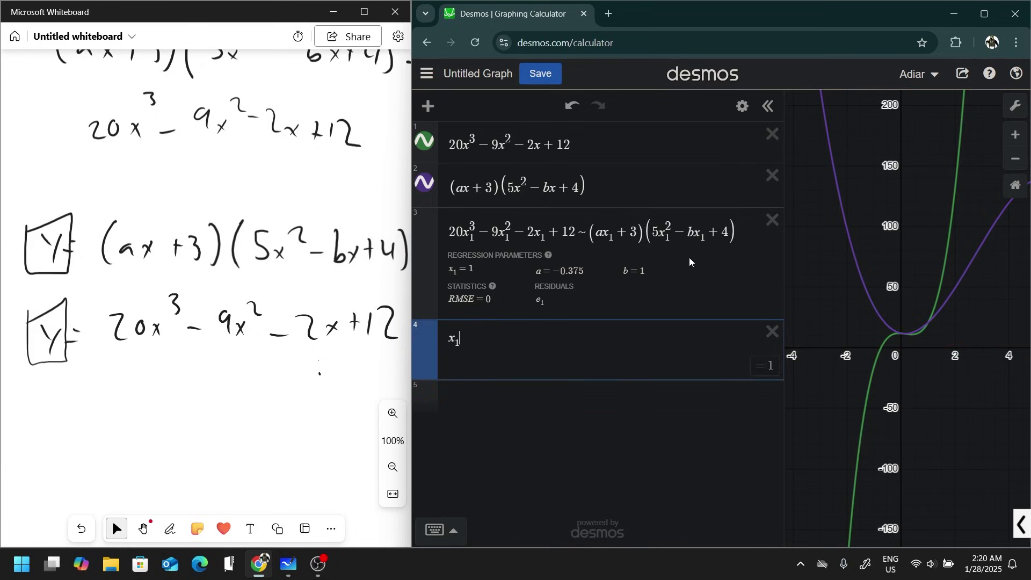
type("=[")
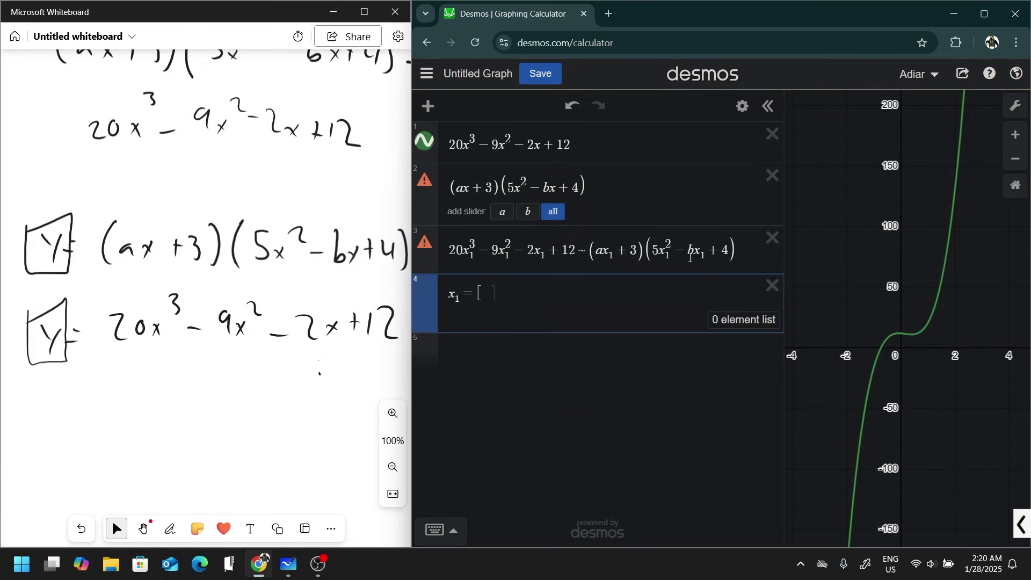
type("1,2")
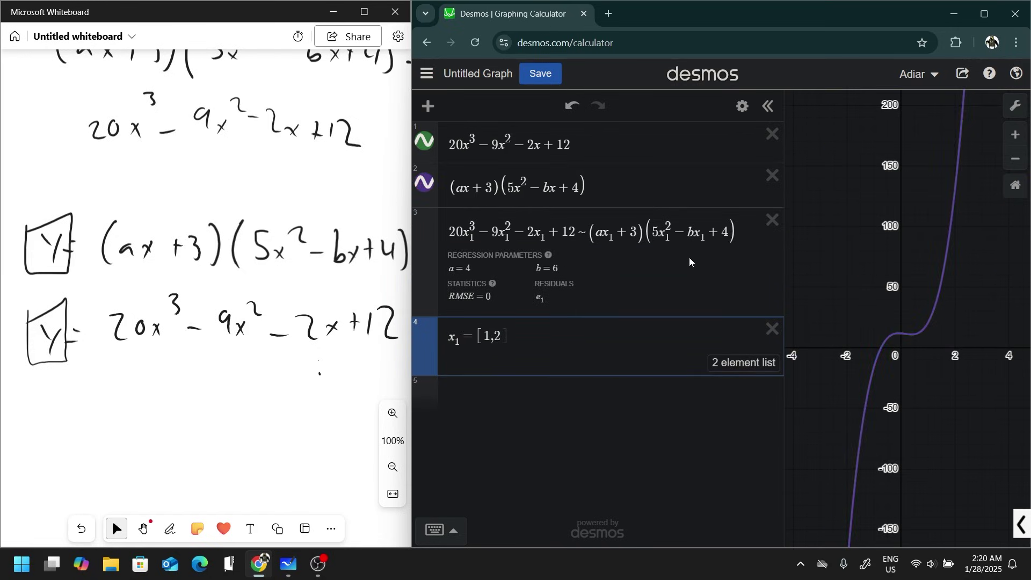
- Reduce the x₁ list to [1] and inspect the point where the two curves intersect
key("BackSpace")
key("BackSpace")
key("BackSpace")
key("BackSpace")
key("BackSpace")
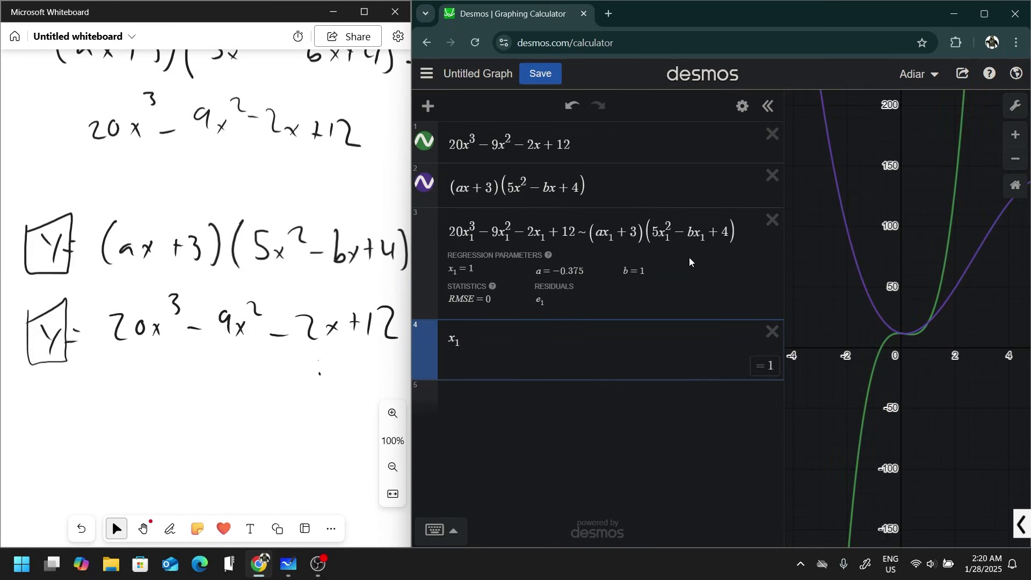
type("= [1")
left_click(926, 329)
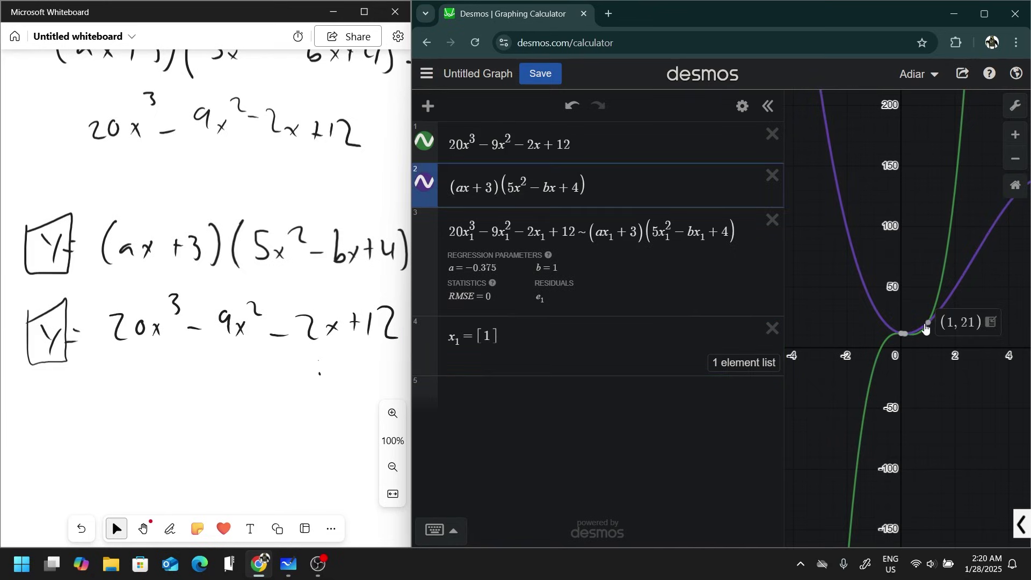
scroll(926, 329, "up", 5)
scroll(871, 369, "down", 5)
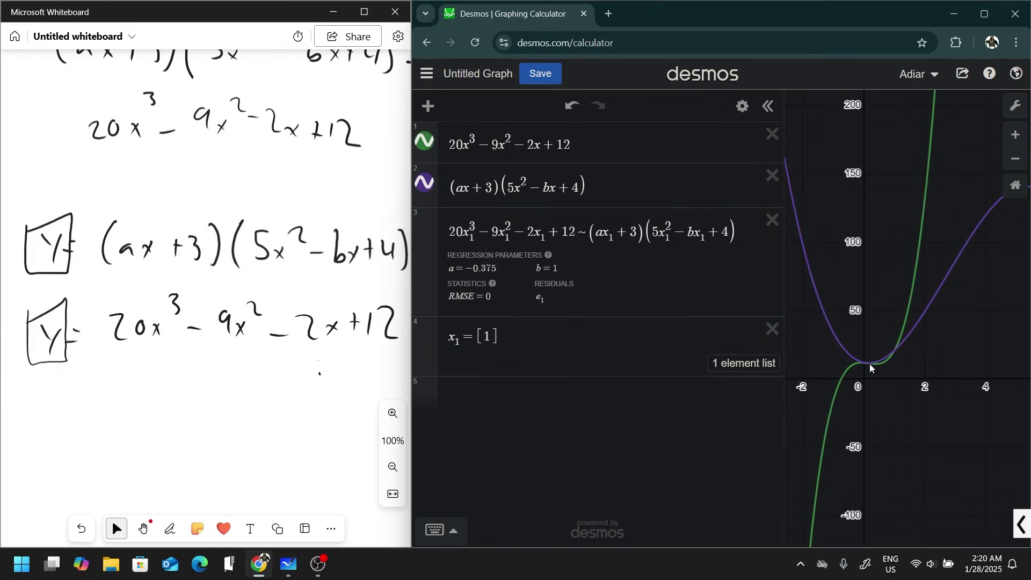
- Extend the x₁ list to [1,2,3,4,5] and highlight the regression's RMSE statistic
left_click(491, 336)
type(",2")
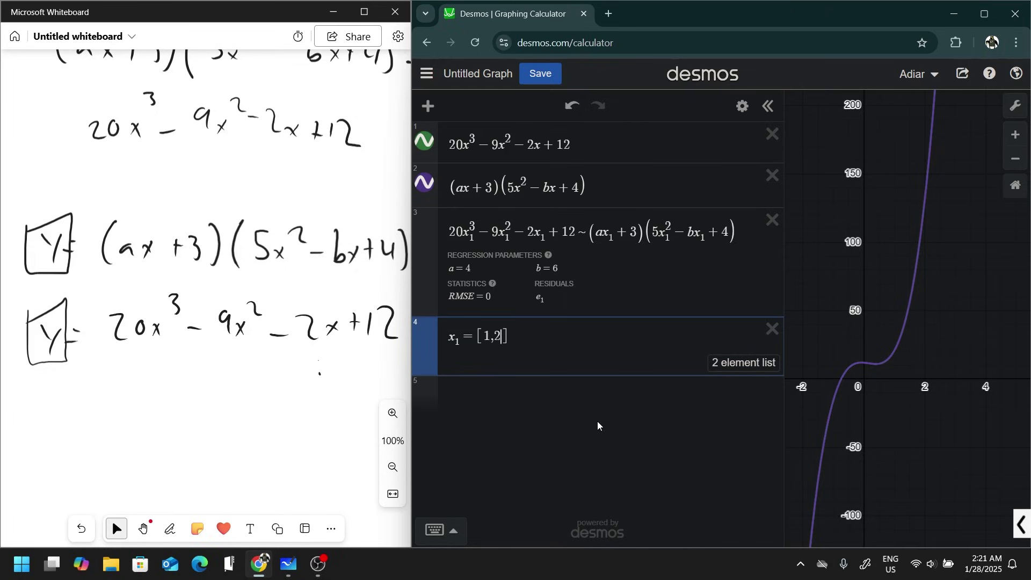
type(",3,4,5")
left_click(455, 300)
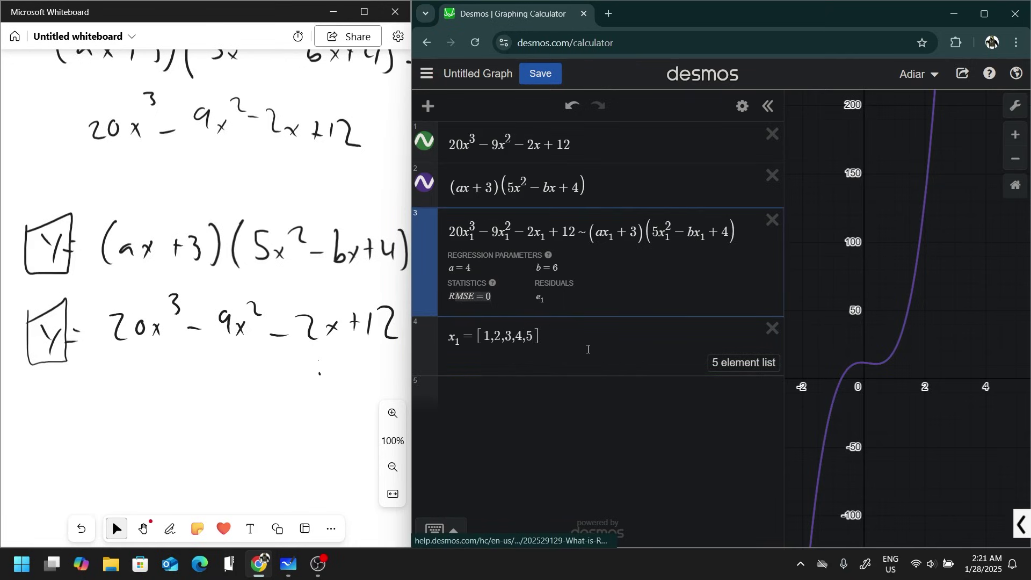
left_click(563, 340)
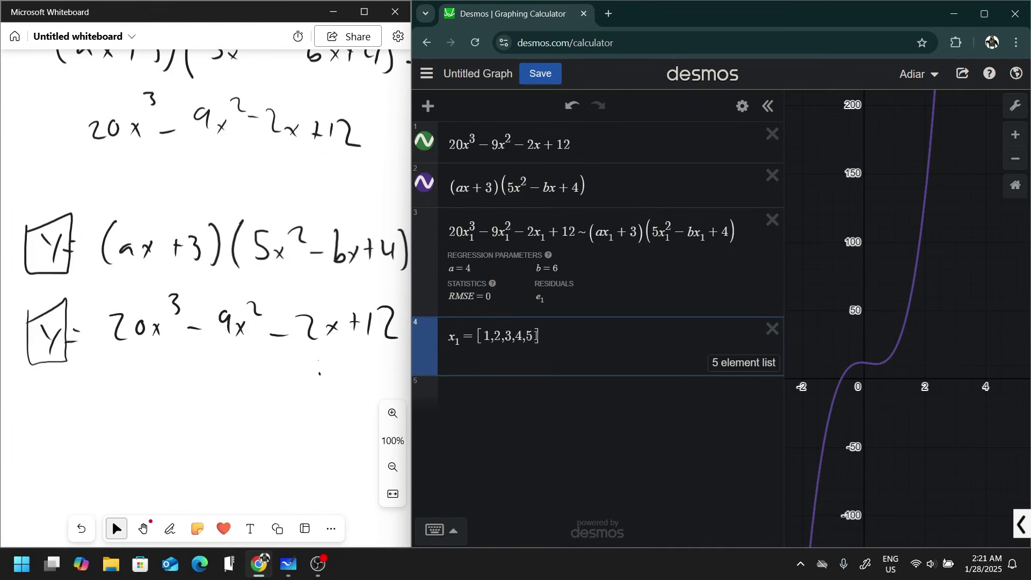
- In Microsoft Whiteboard, write the line equation y=mx+b in a blank area below the existing notes
left_click(194, 391)
scroll(230, 391, "down", 5)
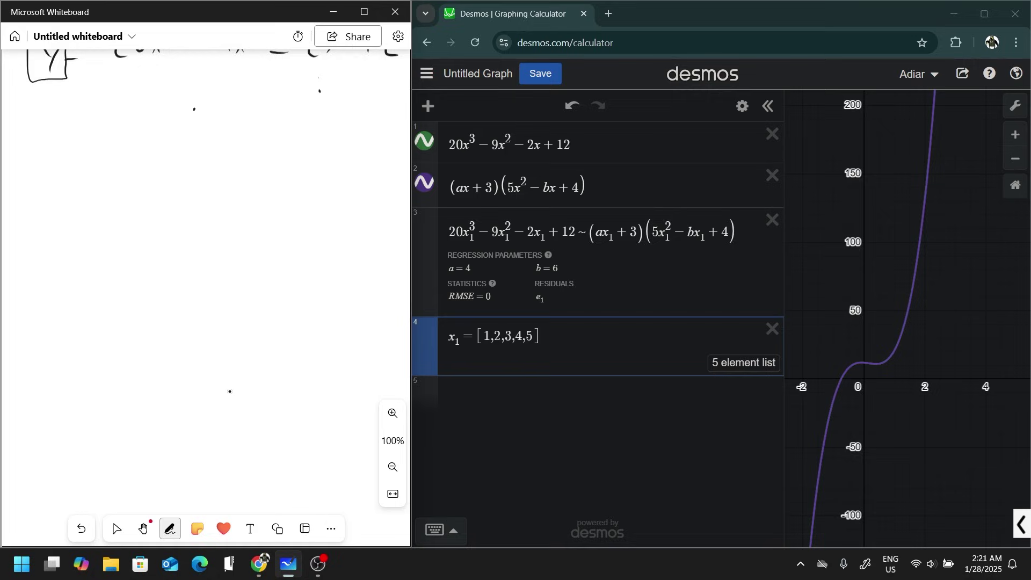
left_click_drag(83, 167, 91, 192)
left_click_drag(104, 185, 175, 189)
left_click_drag(170, 181, 190, 195)
- Write the points (0,1), (2,3), (4,5) and (6,7) in a column below y=mx+b
mouse_move(107, 212)
left_mouse_down()
mouse_move(101, 243)
mouse_move(118, 233)
mouse_move(132, 246)
left_mouse_up()
mouse_move(151, 224)
left_mouse_down()
mouse_move(160, 246)
mouse_move(107, 288)
left_mouse_up()
left_click_drag(120, 272, 137, 287)
mouse_move(145, 284)
left_mouse_down()
mouse_move(141, 296)
mouse_move(171, 299)
left_mouse_up()
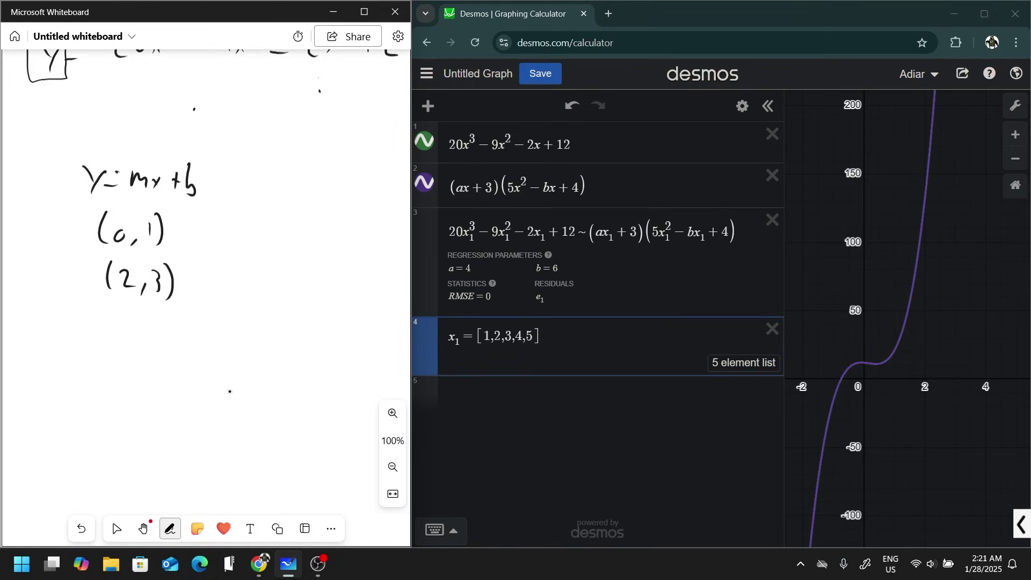
mouse_move(107, 323)
left_mouse_down()
mouse_move(102, 350)
mouse_move(135, 340)
mouse_move(132, 350)
left_mouse_up()
left_click_drag(145, 348, 155, 351)
mouse_move(167, 316)
left_mouse_down()
mouse_move(169, 363)
mouse_move(113, 414)
left_mouse_up()
mouse_move(135, 381)
left_mouse_down()
mouse_move(129, 408)
mouse_move(170, 413)
left_mouse_up()
left_click_drag(184, 378, 188, 425)
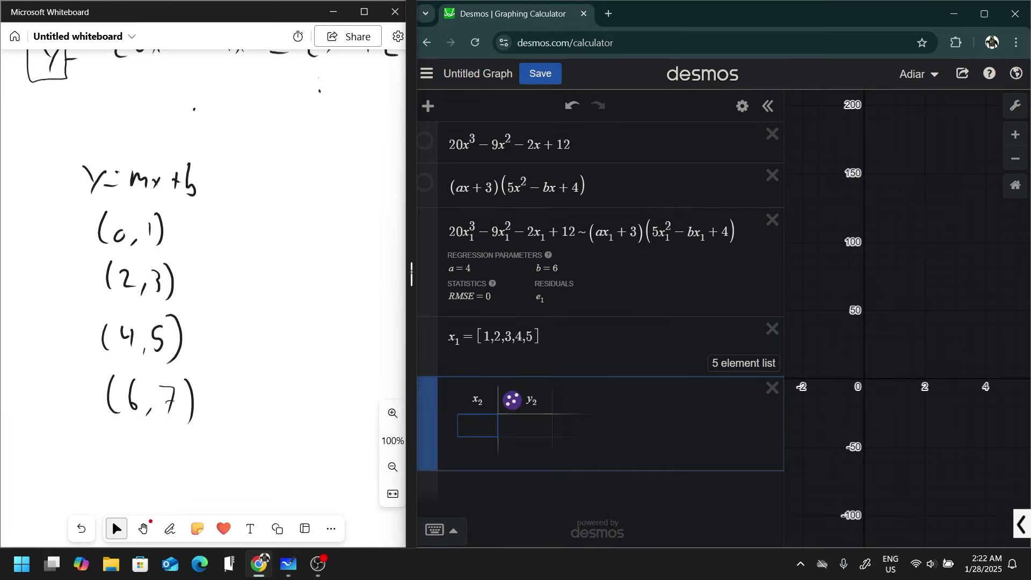
- In Desmos, add a table below the x₁ list containing the points (0, 1) and (2, 3)
type("0")
key("Right")
type("1")
key("Return")
type("2")
key("Right")
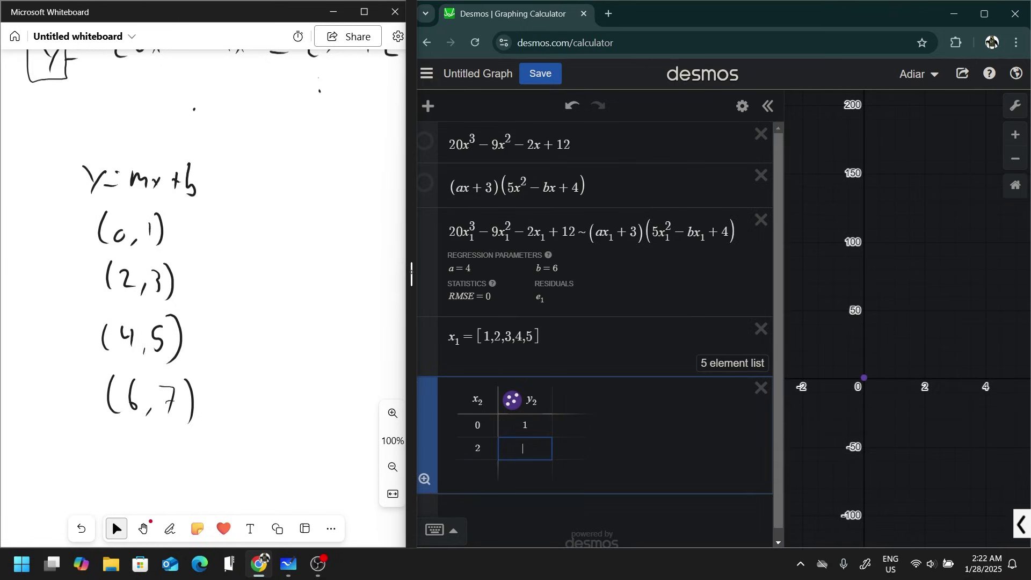
type("3")
key("Return")
key("Return")
- Enter the linear regression y₁~mx₁+b in a new expression below the table
type("y_1~m")
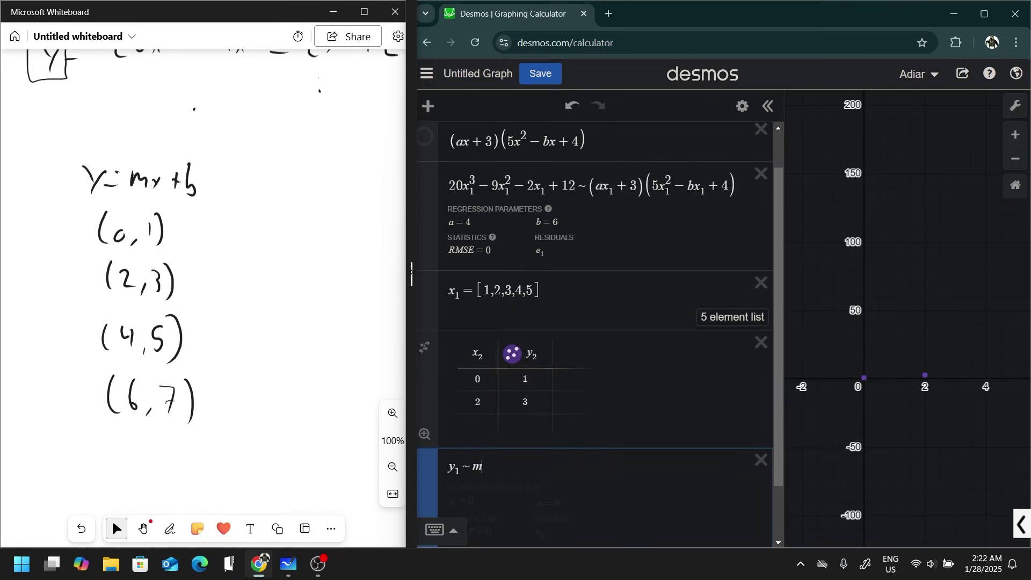
type("x_1+b")
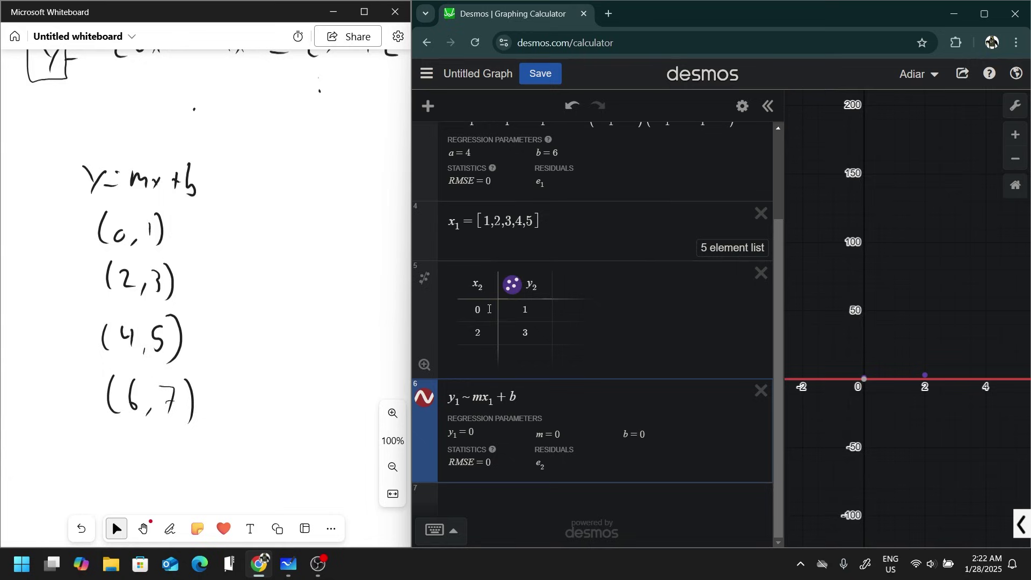
- Change both subscripts in the linear regression to 2 so that it reads y₂~mx₂+b
left_click(460, 402)
key("BackSpace")
type("2")
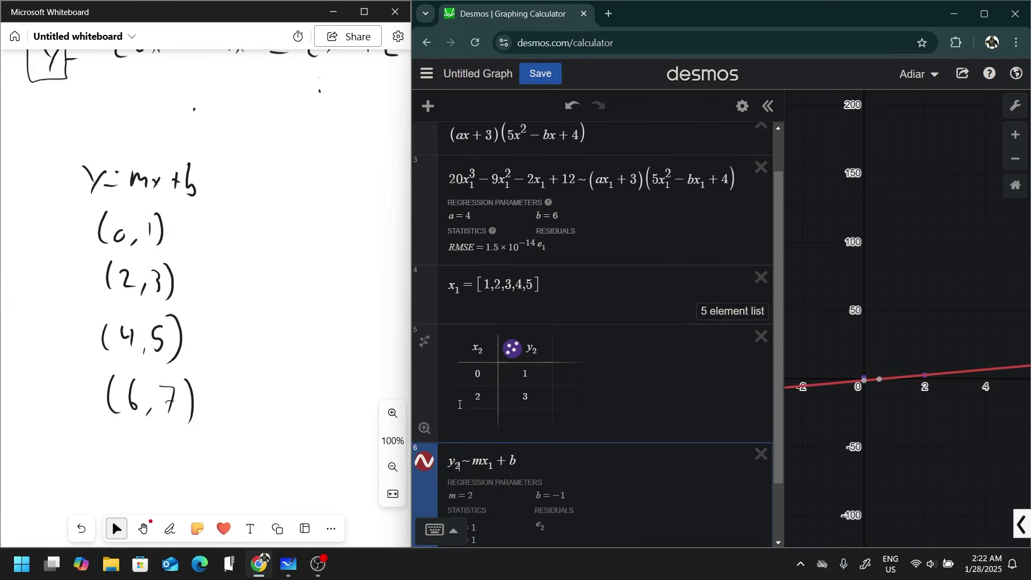
key("Right")
key("Right")
key("Right")
key("Right")
key("Right")
key("Right")
key("BackSpace")
type("2")
left_click(478, 351)
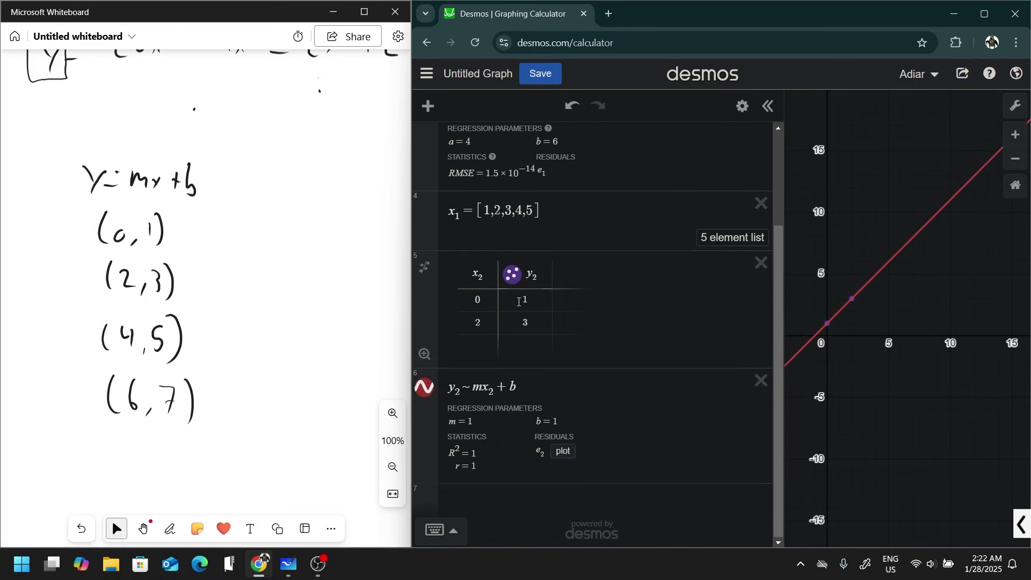
- Add the points (4, 5) and (6, 7) as further rows of the table
left_click(485, 342)
type("4")
key("Tab")
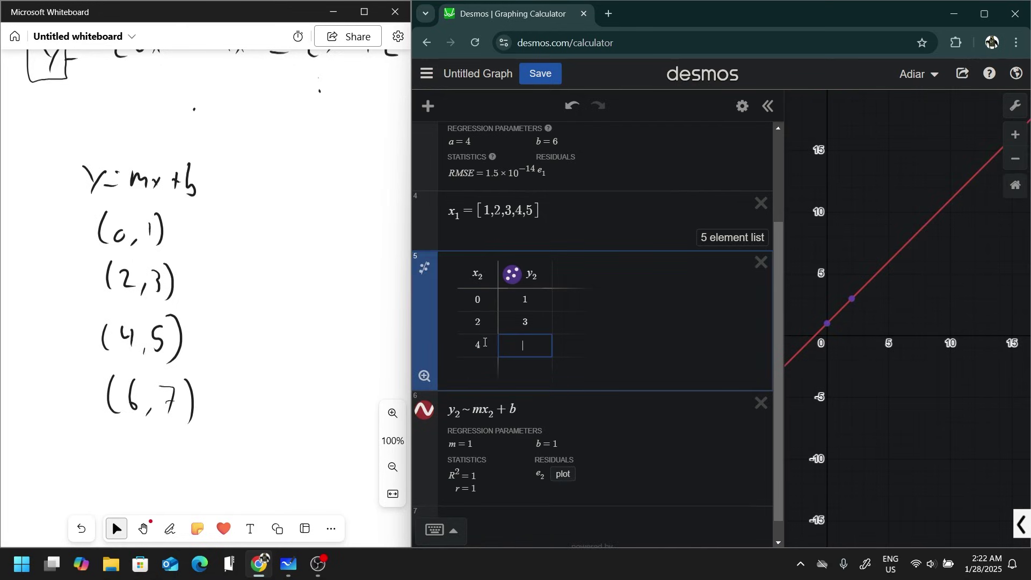
type("5")
key("Tab")
type("6")
key("Tab")
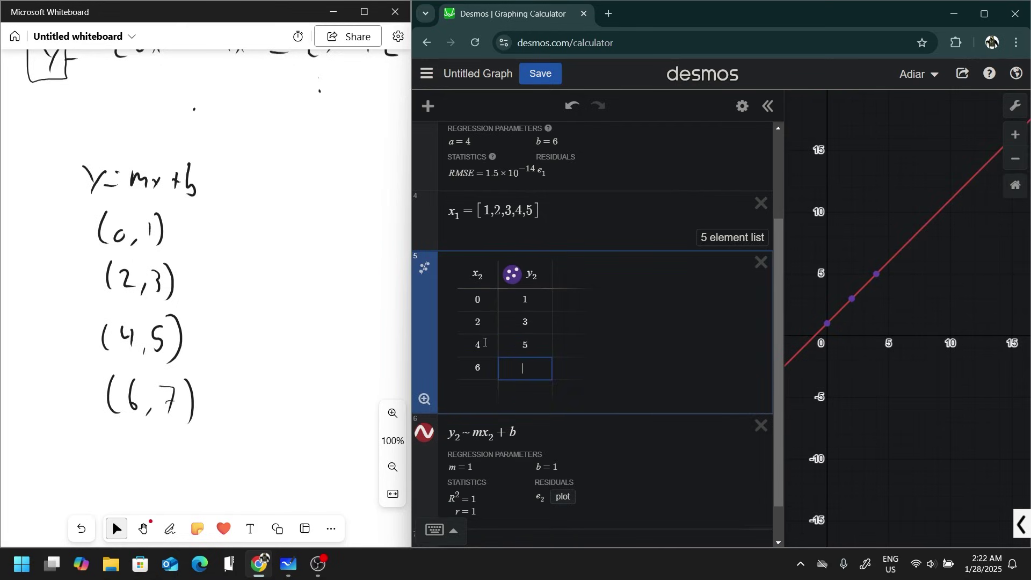
type("7")
- Inspect the plotted points (6, 7) and (2, 3) on the regression line
scroll(564, 186, "up", 1)
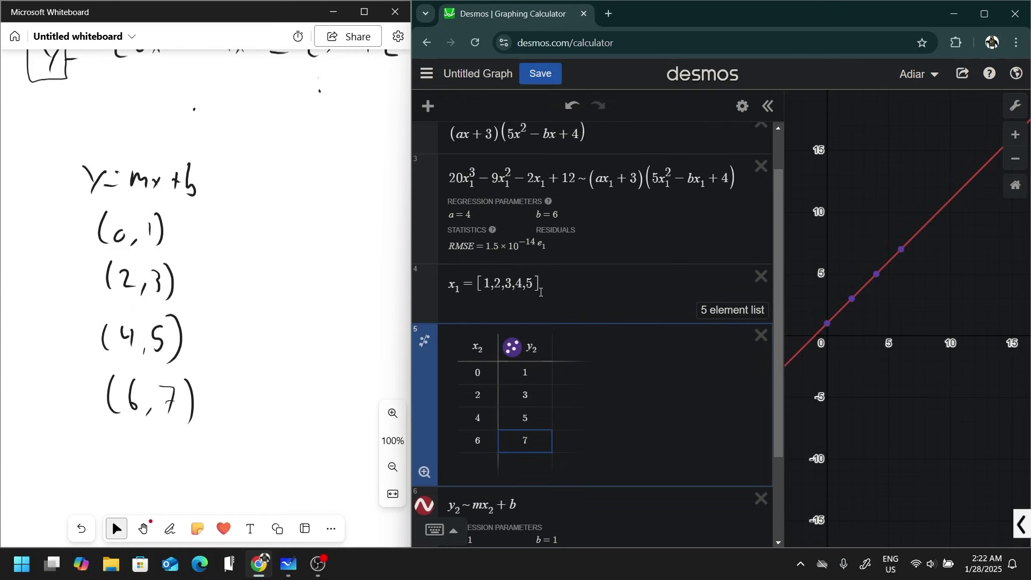
left_click(505, 279)
left_click(902, 250)
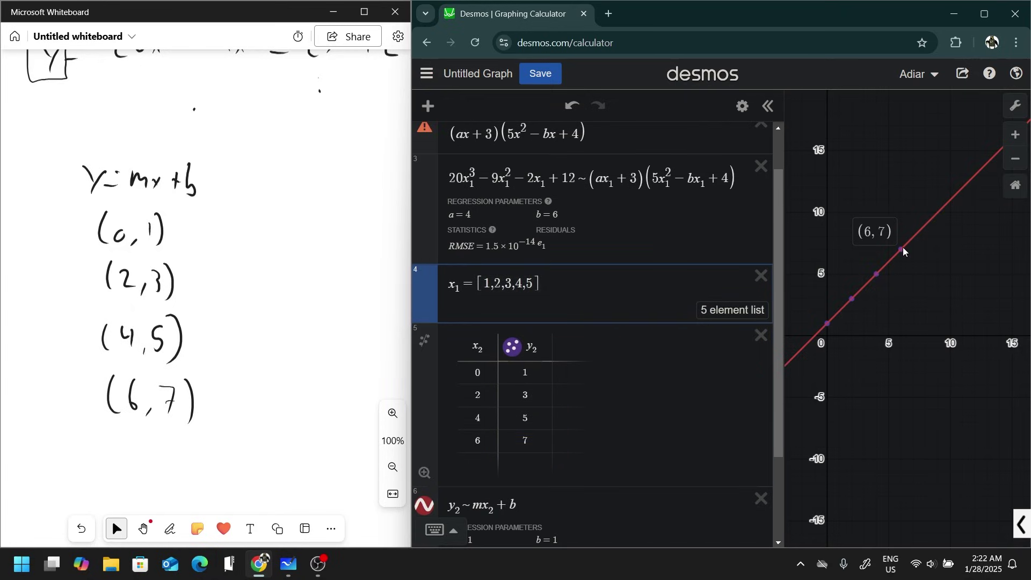
left_click(851, 298)
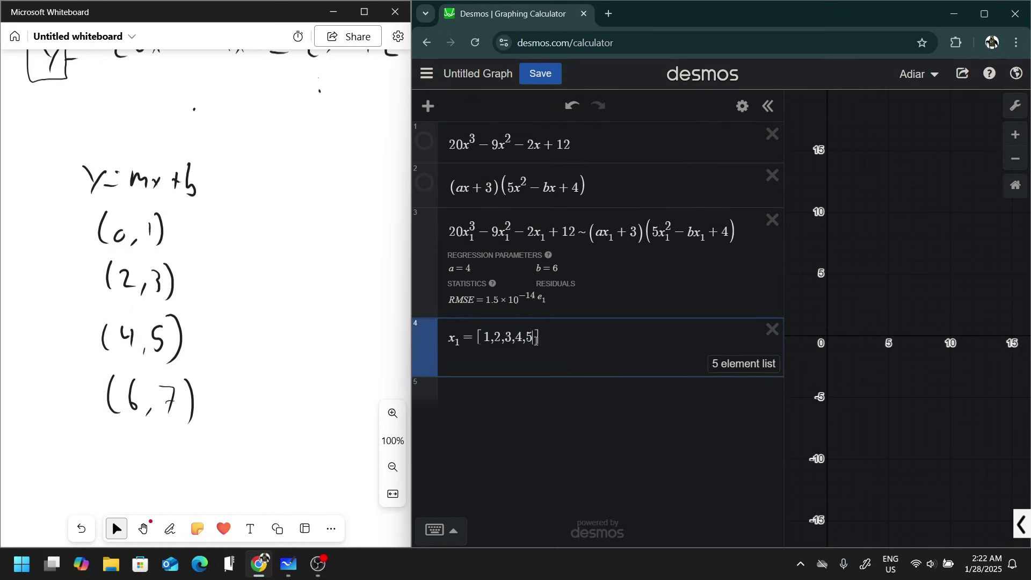
- Show the cubic and factored curves again and highlight the cubic regression's RMSE value
left_click(424, 185)
left_click(425, 141)
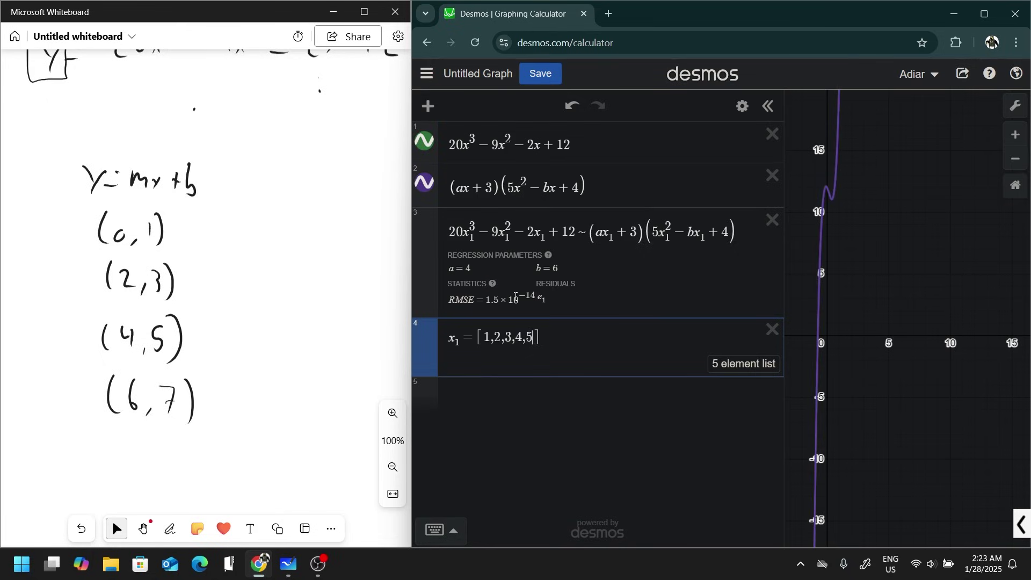
left_click(502, 299)
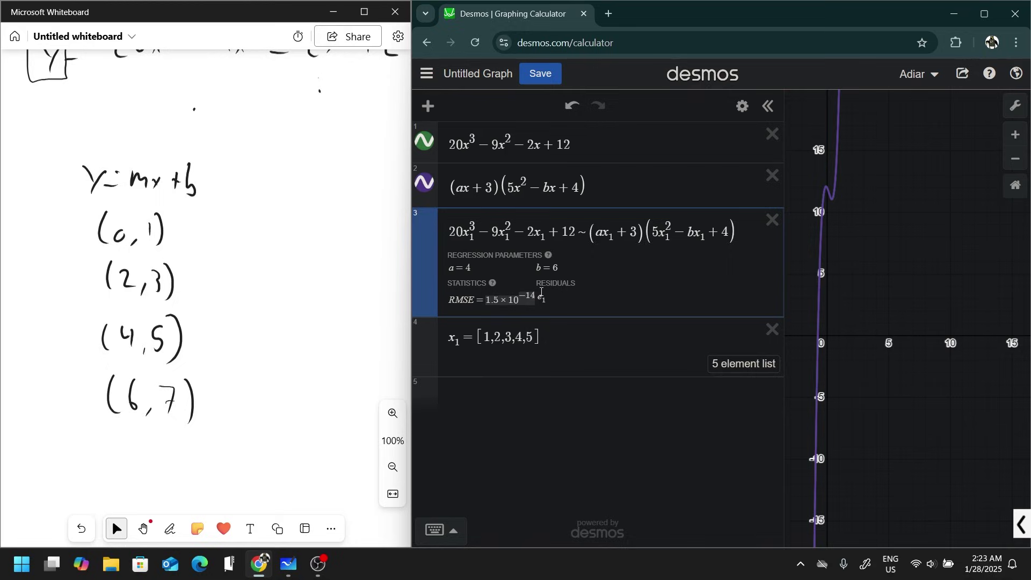
- Extend the x₁ list to [1,2,3,4,5,6] and examine the overlapping curves on the graph
left_click(543, 344)
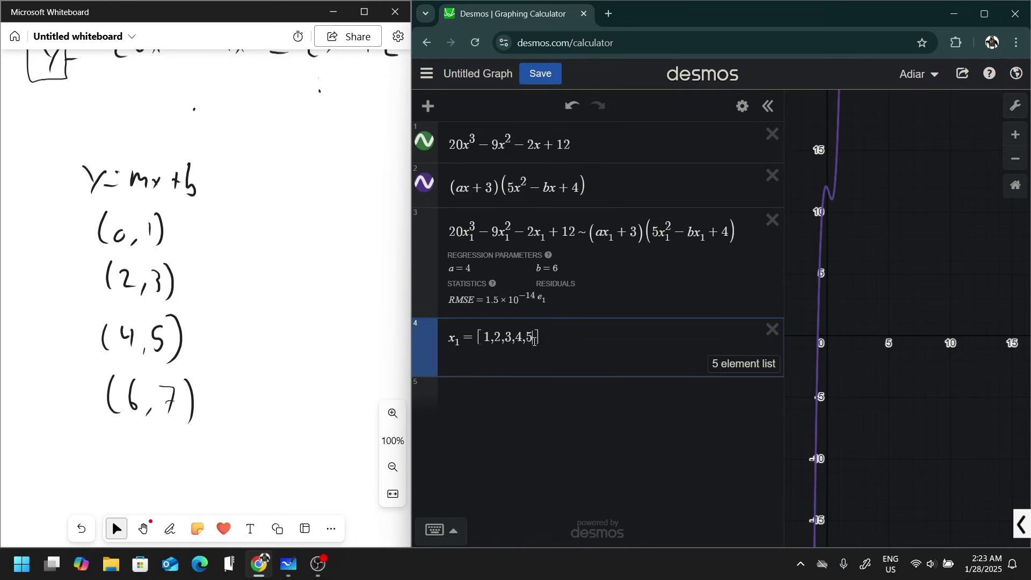
type(",6")
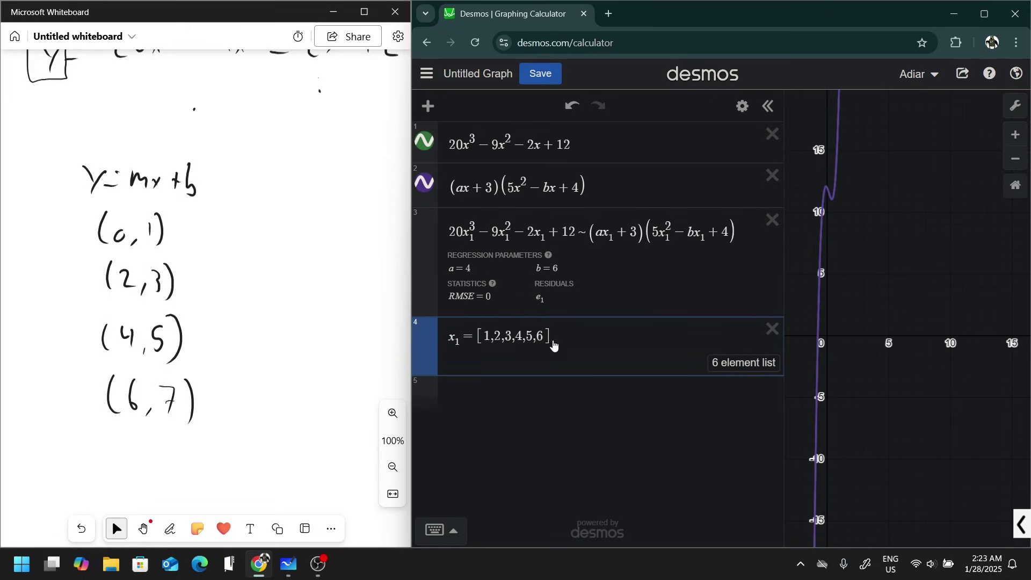
left_click_drag(891, 238, 900, 375)
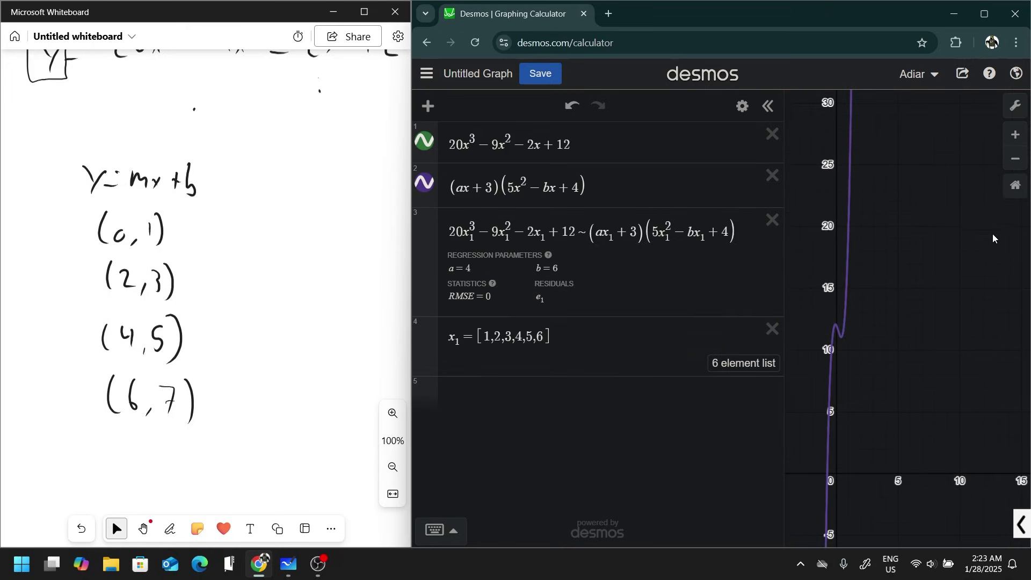
left_click_drag(892, 468, 974, 455)
left_click_drag(932, 399, 829, 379)
scroll(913, 386, "down", 8)
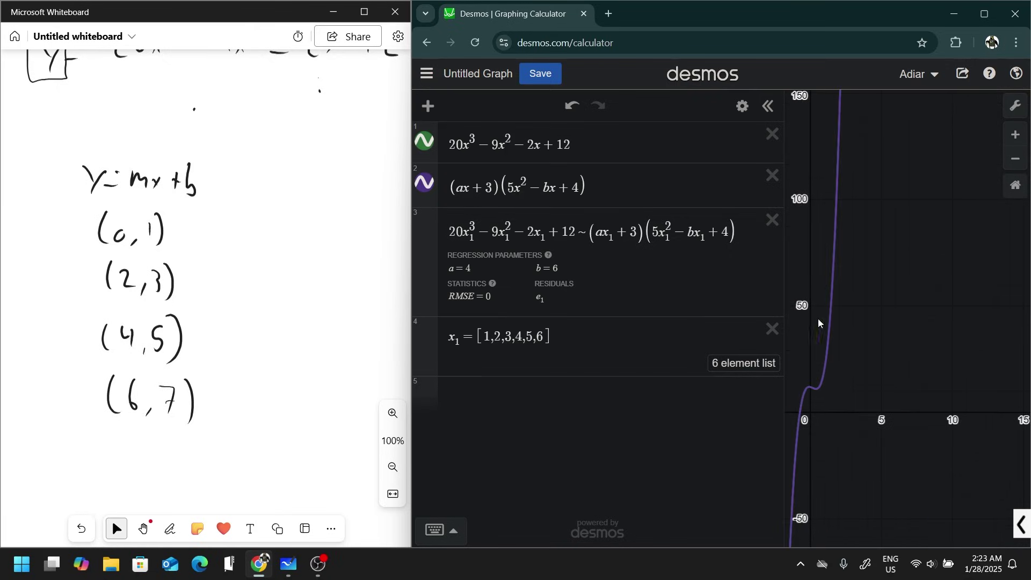
left_click_drag(865, 348, 858, 393)
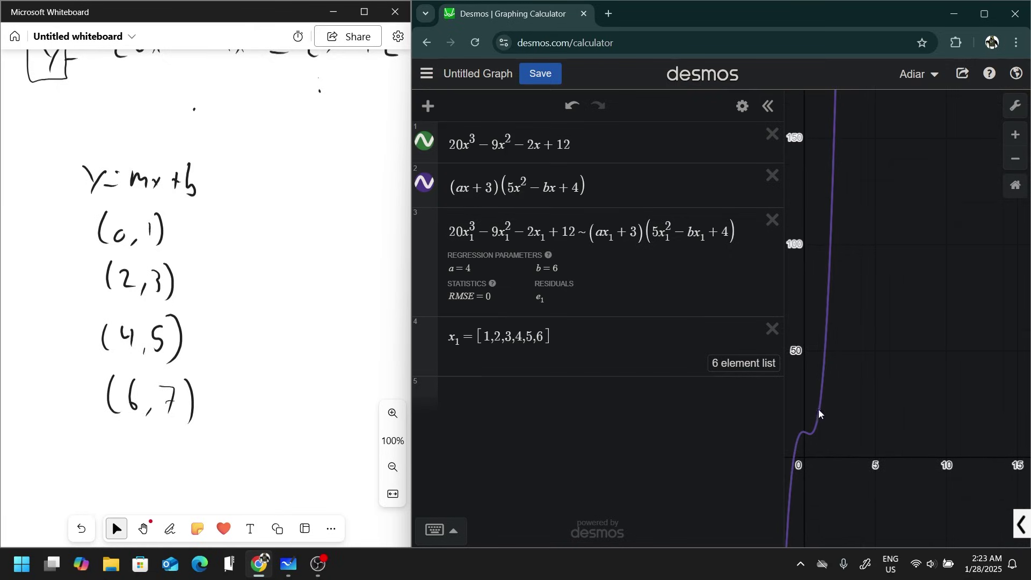
- Reduce the x₁ list to [1,2] by removing all values after 2
left_click(494, 335)
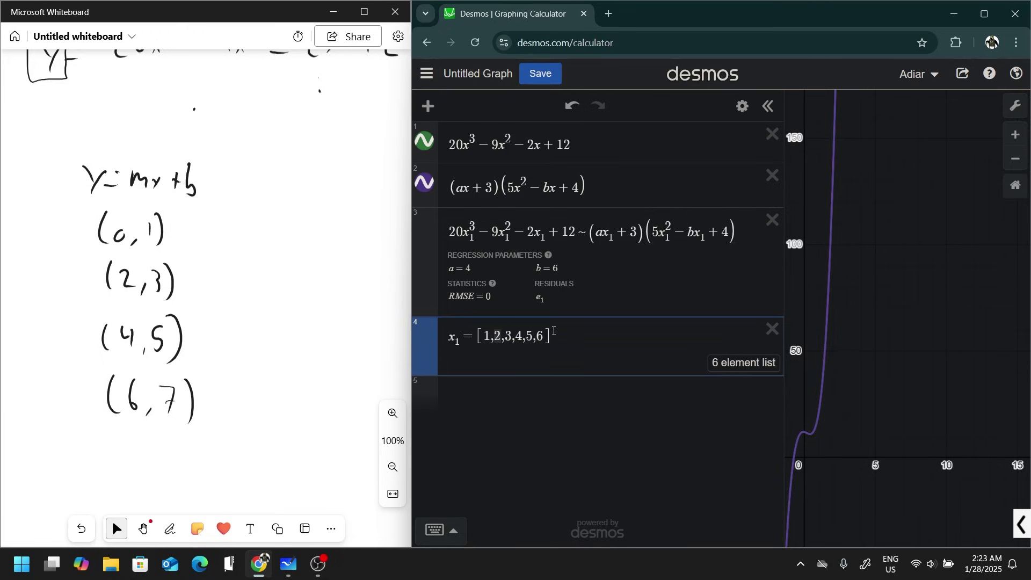
left_click_drag(505, 342, 545, 337)
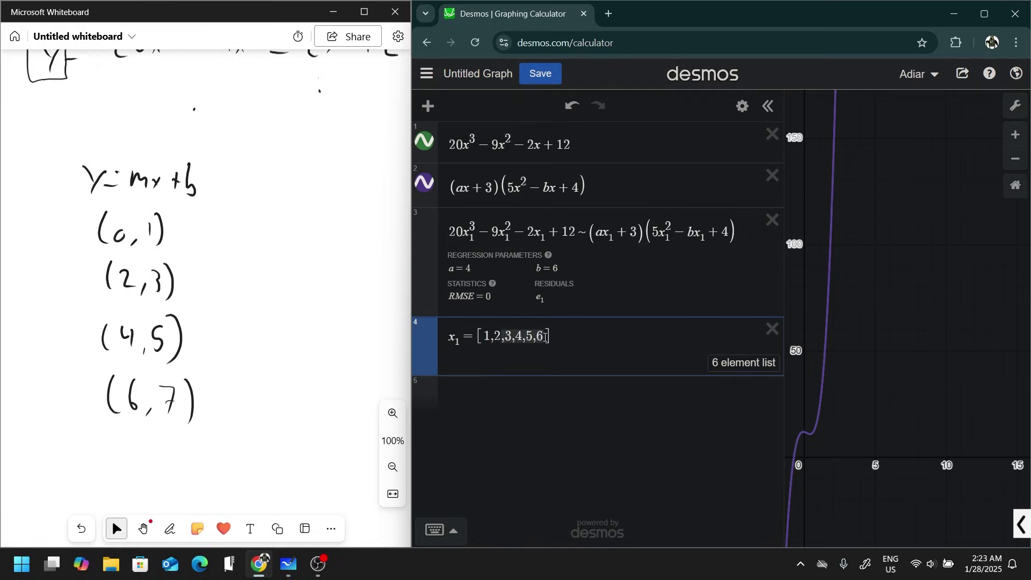
key("BackSpace")
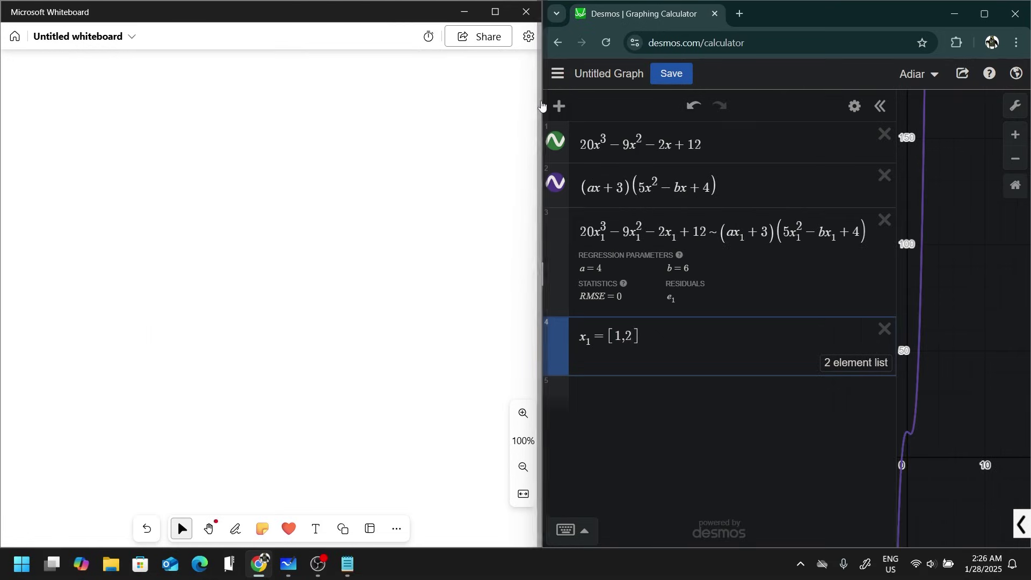
- On the blank whiteboard, handwrite the product (x−1)(x²+9) as the start of the new problem's expression
left_click(235, 529)
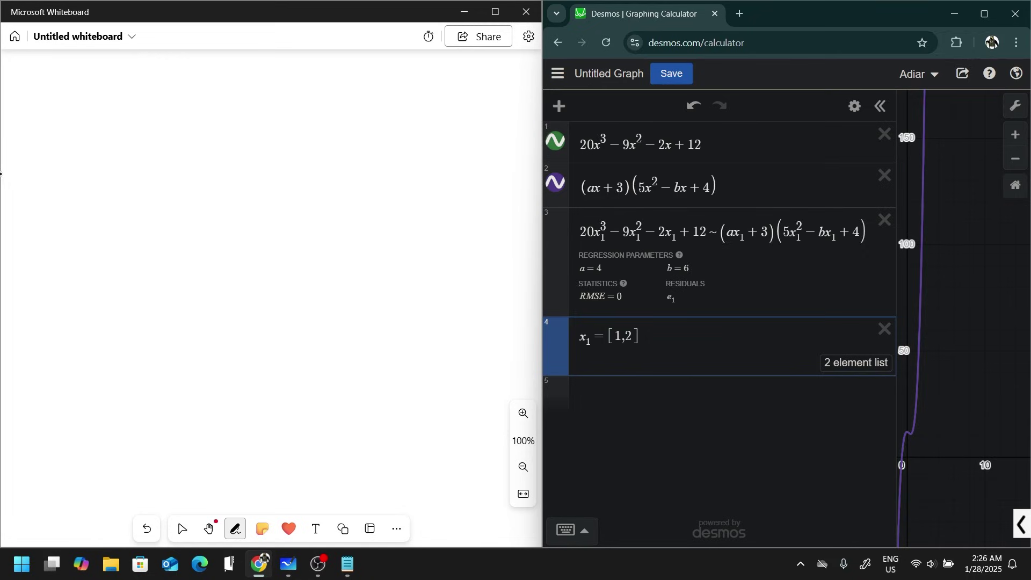
key("Escape")
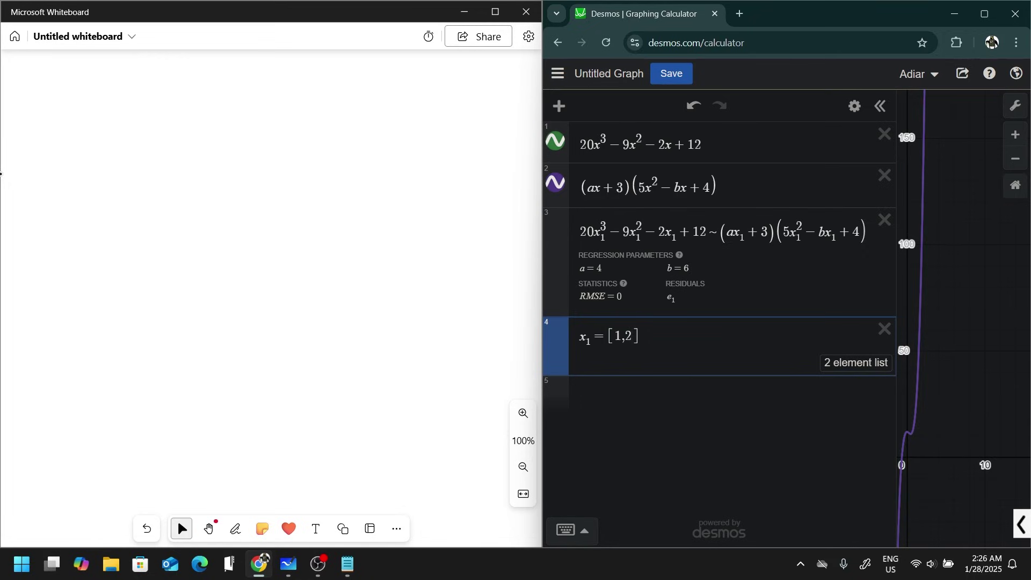
key("ctrl+alt+d")
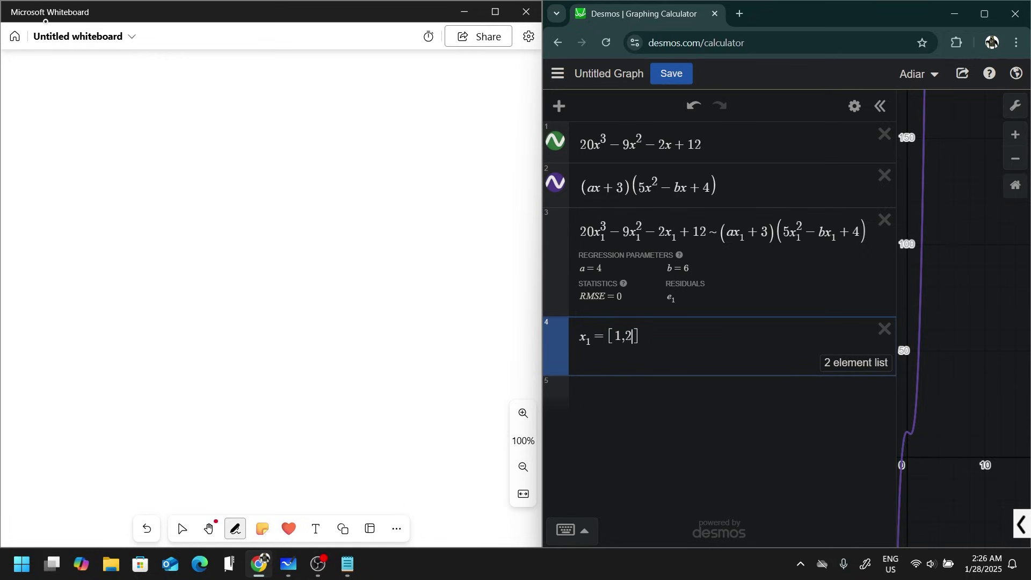
mouse_move(87, 98)
left_mouse_down()
mouse_move(84, 135)
mouse_move(108, 119)
left_mouse_up()
left_click_drag(109, 103, 119, 119)
left_click_drag(128, 110, 159, 135)
mouse_move(189, 91)
left_mouse_down()
mouse_move(186, 139)
mouse_move(209, 129)
left_mouse_up()
left_click_drag(210, 115, 198, 130)
left_click_drag(215, 101, 236, 122)
left_click_drag(234, 114, 233, 130)
- Continue the handwritten expression with −3(5x²−4x+2) on the same line
mouse_move(261, 115)
left_mouse_down()
mouse_move(269, 143)
mouse_move(306, 127)
left_mouse_up()
left_click_drag(312, 115, 321, 141)
mouse_move(352, 98)
left_mouse_down()
mouse_move(346, 150)
mouse_move(373, 114)
left_mouse_up()
left_click_drag(376, 127, 385, 136)
mouse_move(384, 126)
left_mouse_down()
mouse_move(377, 137)
mouse_move(403, 121)
mouse_move(423, 126)
left_mouse_up()
left_click_drag(428, 115, 435, 136)
left_click_drag(440, 128, 448, 138)
mouse_move(449, 127)
left_mouse_down()
mouse_move(440, 138)
mouse_move(462, 128)
left_mouse_up()
left_click_drag(469, 120, 479, 145)
- Handwrite the general polynomial ax³+b²+cx+d on the line below the expression
mouse_move(97, 220)
left_mouse_down()
mouse_move(102, 237)
mouse_move(121, 235)
left_mouse_up()
left_click_drag(121, 225, 113, 235)
left_click_drag(131, 196, 160, 226)
mouse_move(156, 216)
left_mouse_down()
mouse_move(187, 217)
mouse_move(204, 196)
mouse_move(234, 230)
left_mouse_up()
left_click_drag(229, 218, 278, 231)
mouse_move(278, 217)
left_mouse_down()
mouse_move(271, 232)
mouse_move(302, 233)
left_mouse_up()
left_click(321, 227)
left_click_drag(296, 221, 326, 235)
left_click(182, 529)
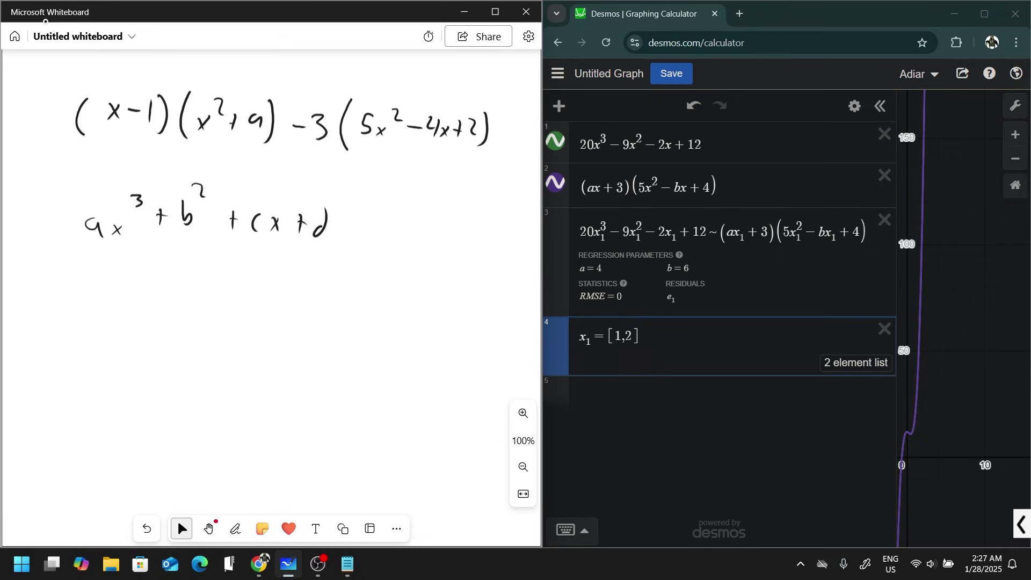
- Draw an equals sign after −3(5x²−4x+2) on the whiteboard
left_click(235, 528)
left_click_drag(498, 144, 514, 144)
left_click_drag(501, 133, 519, 132)
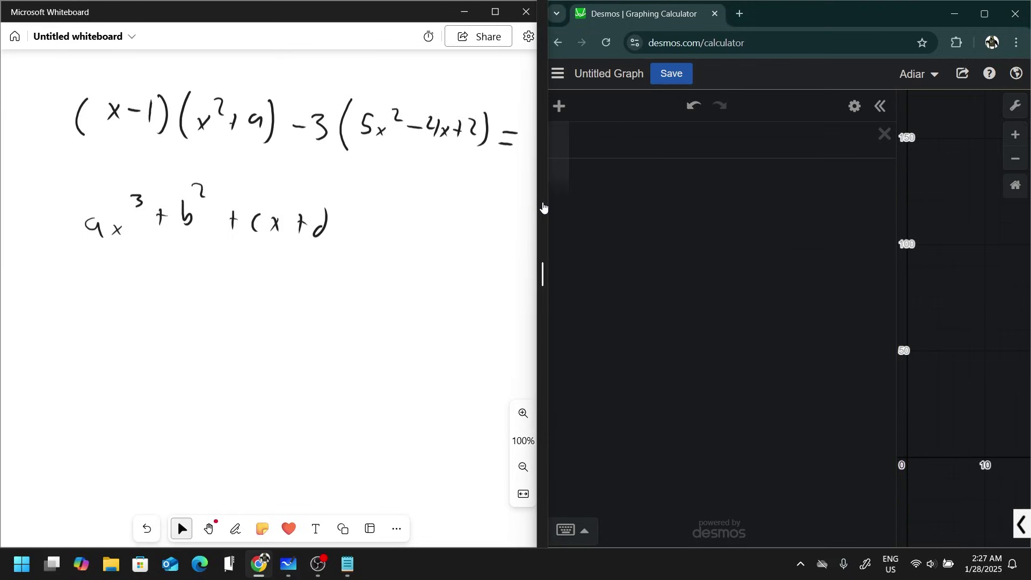
- In the empty first expression line, enter (x₁−1)(x₁²+9)−3(5x₁²−4x₁+2) followed by the regression tilde
left_click(725, 139)
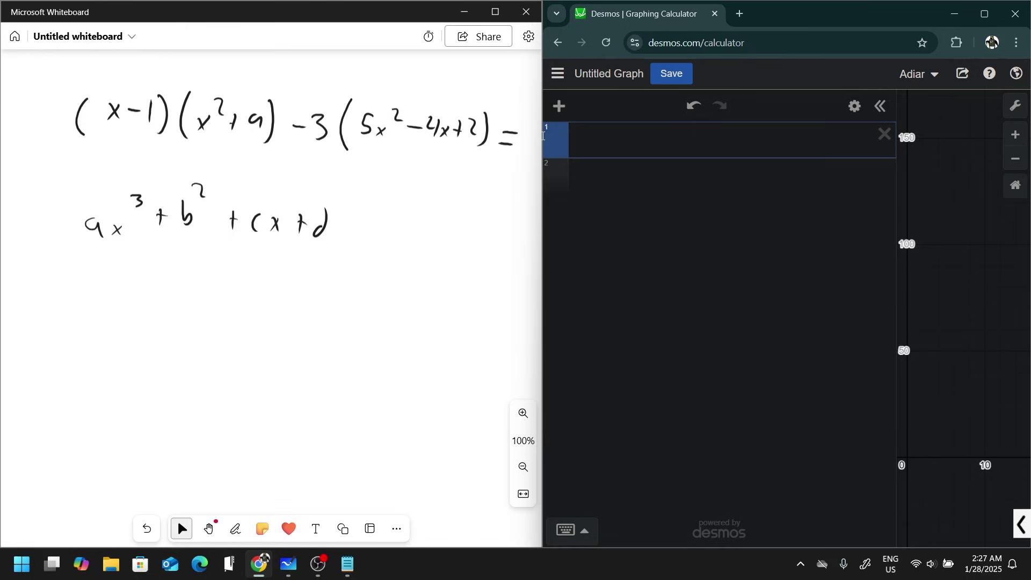
type("(x1-1)(")
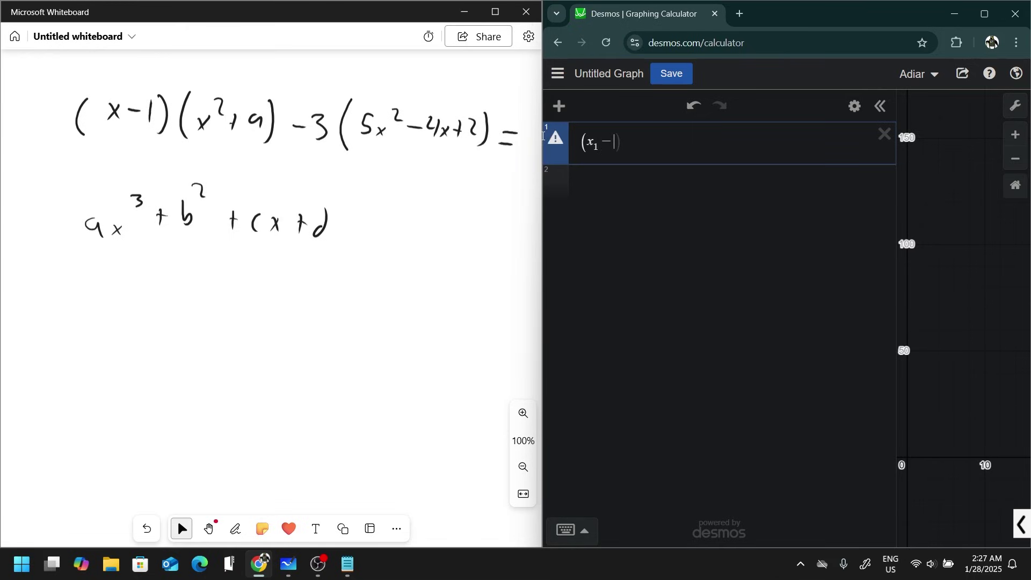
type("x1^2+")
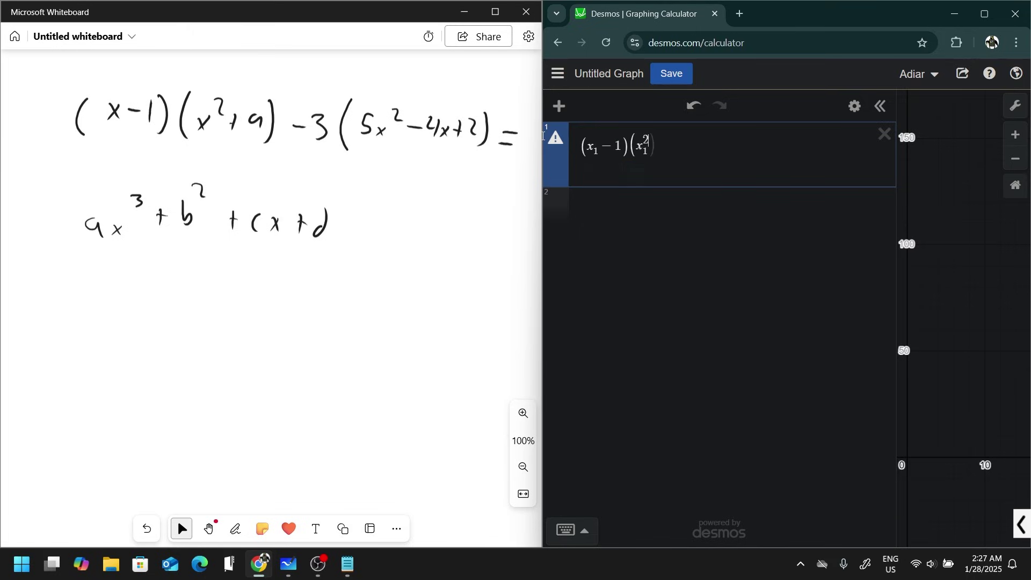
type("9)-3(")
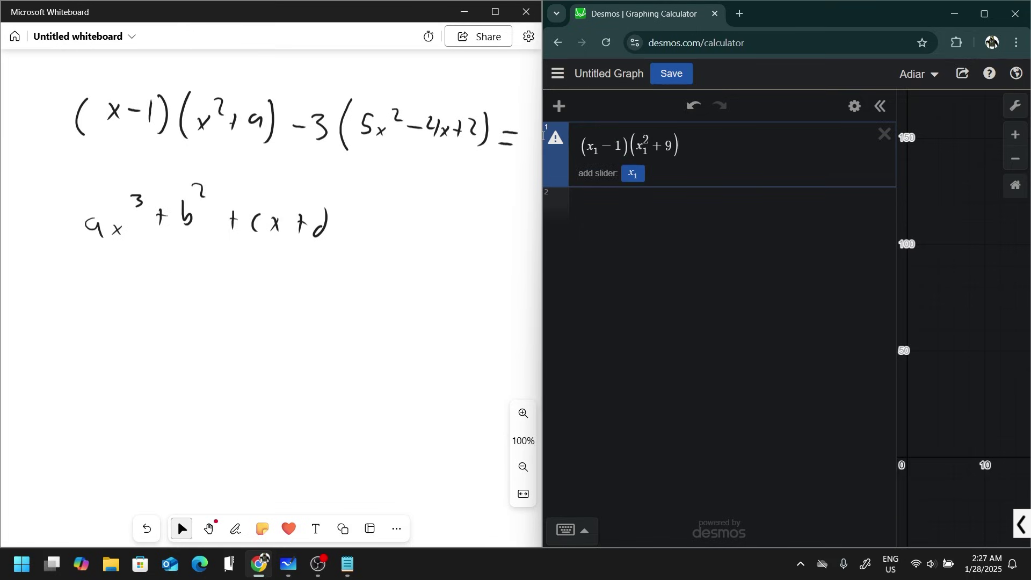
type("5x1^2-4x1+2)")
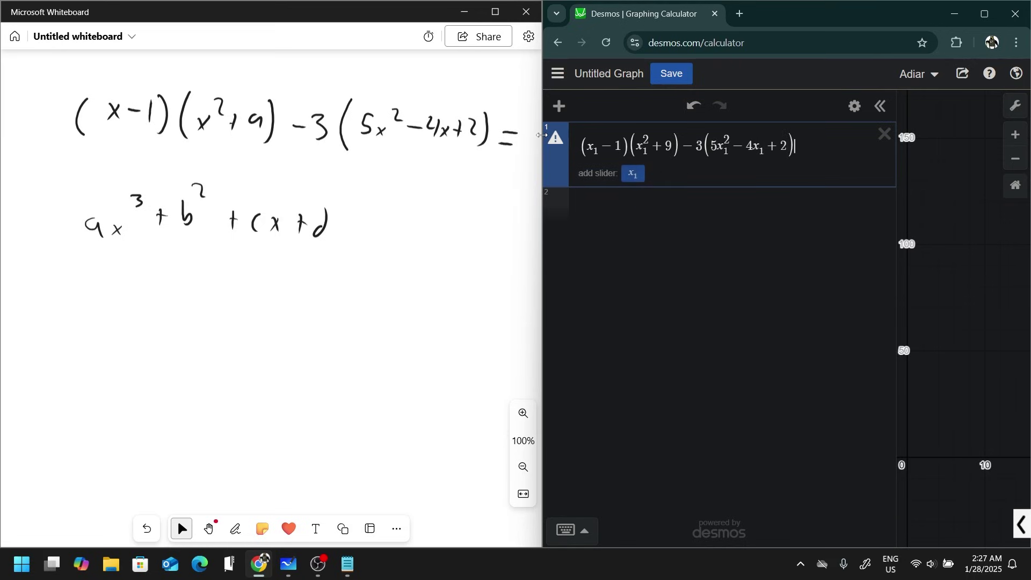
type("~ax")
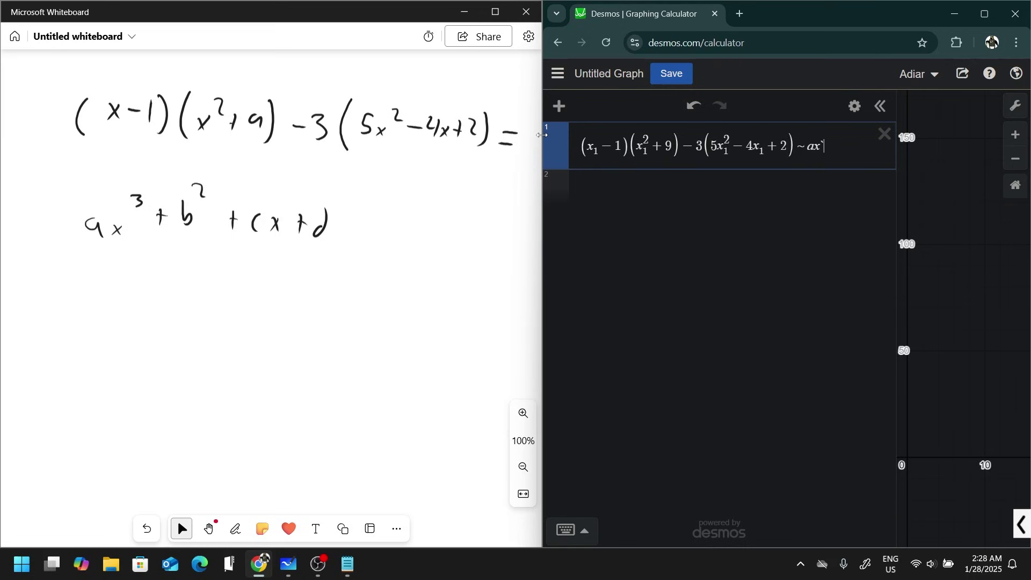
type("1^3")
- Complete the regression's right side with the general cubic ax₁³+bx₁²+cx₁+d
key("Right")
type("+ b")
type("x1^2")
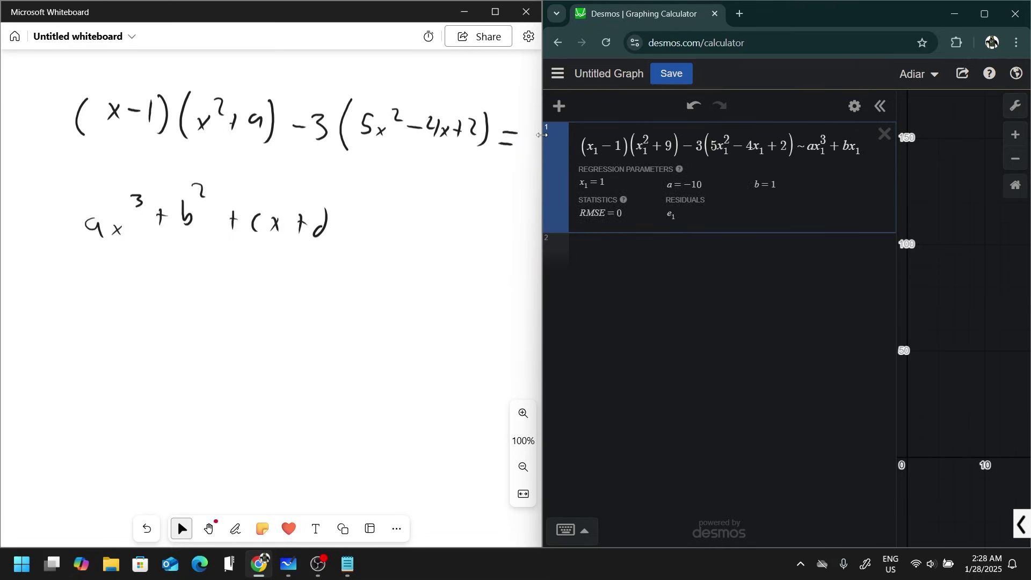
key("Right")
type("+cx1+d")
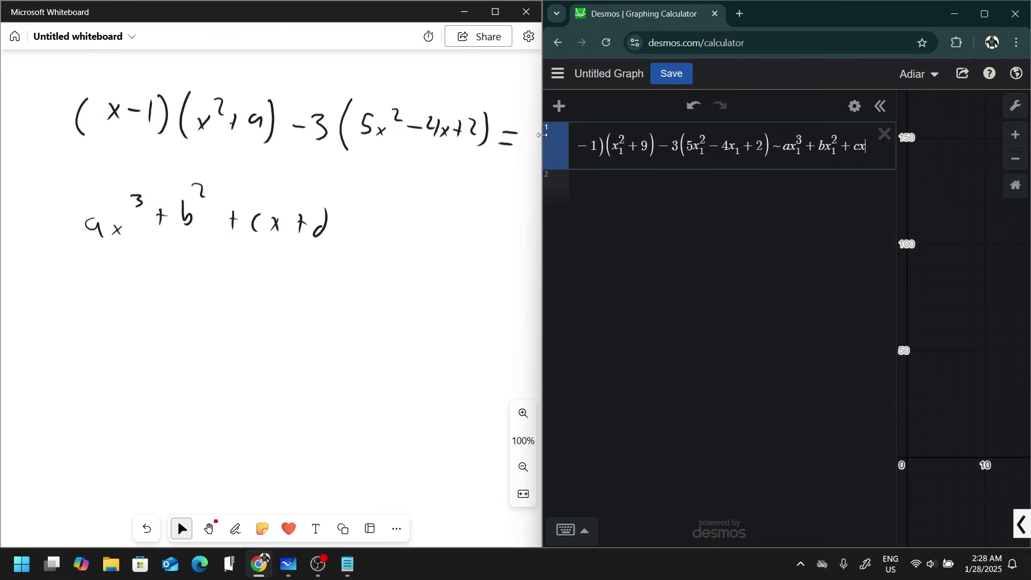
- Widen the calculator window against the whiteboard and place a new empty expression line above the regression
mouse_move(544, 302)
key("Return")
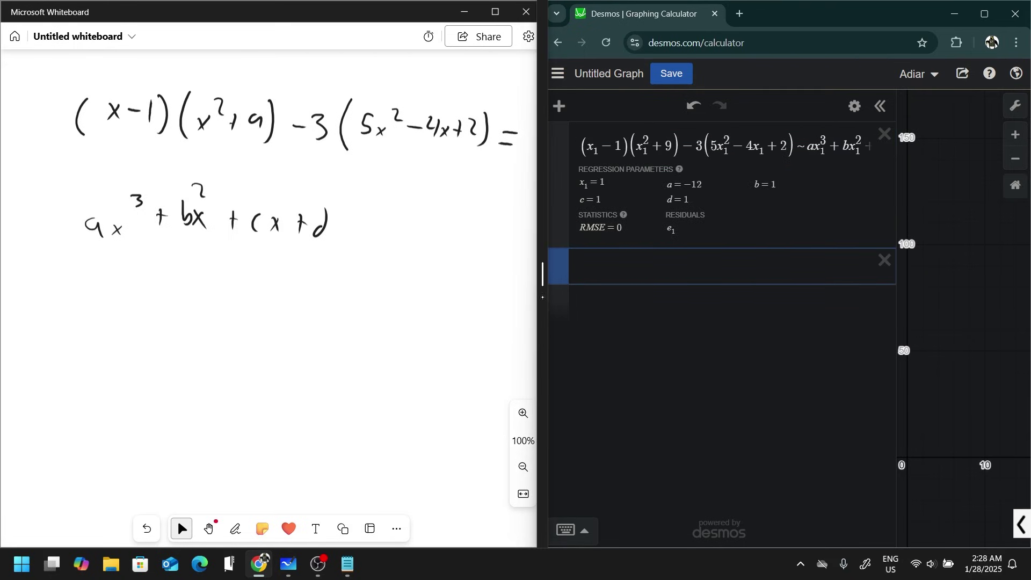
left_click_drag(544, 302, 410, 270)
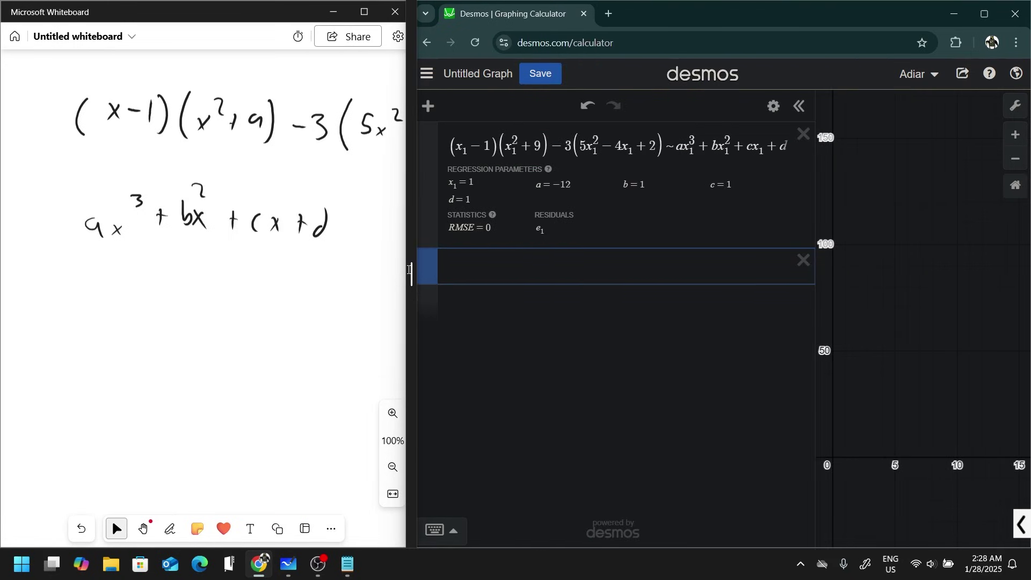
left_click_drag(429, 168, 430, 257)
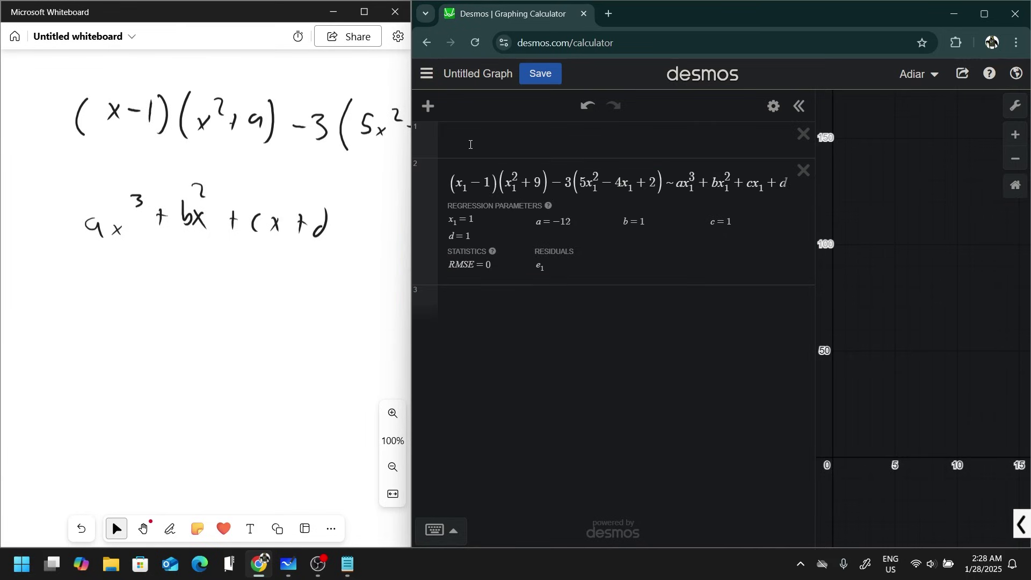
- Graph (x−1)(x²+9)−3(5x²−4x+2) in the empty line above the regression, without a leading y=
left_click(470, 145)
type("y=")
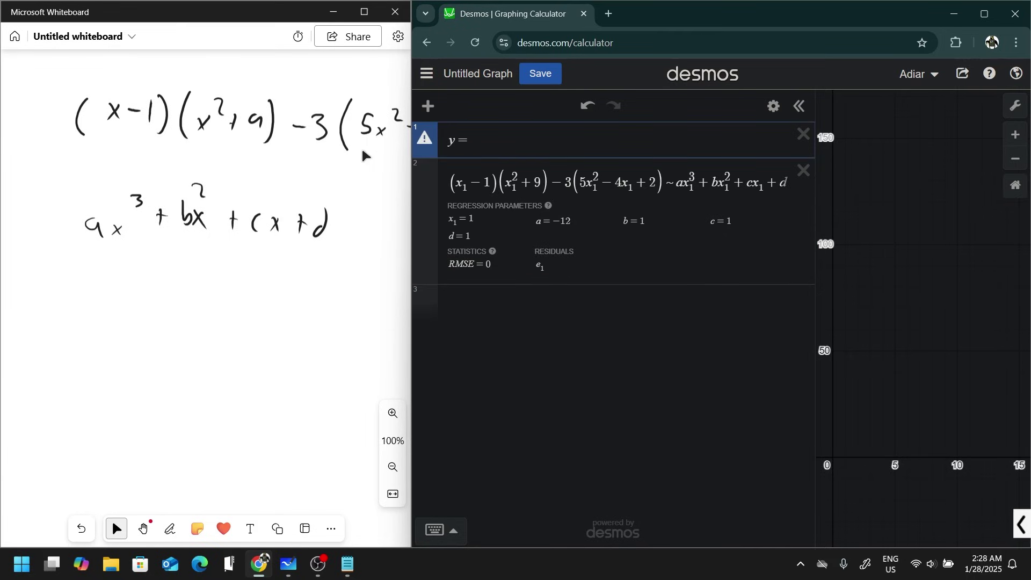
left_click(304, 296)
scroll(235, 304, "right", 5)
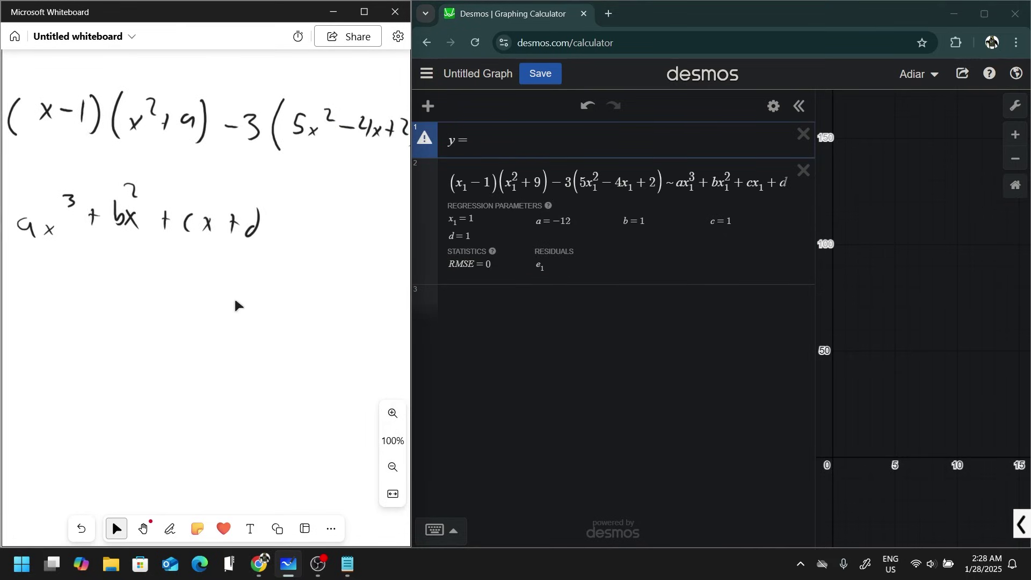
left_click_drag(481, 144, 411, 148)
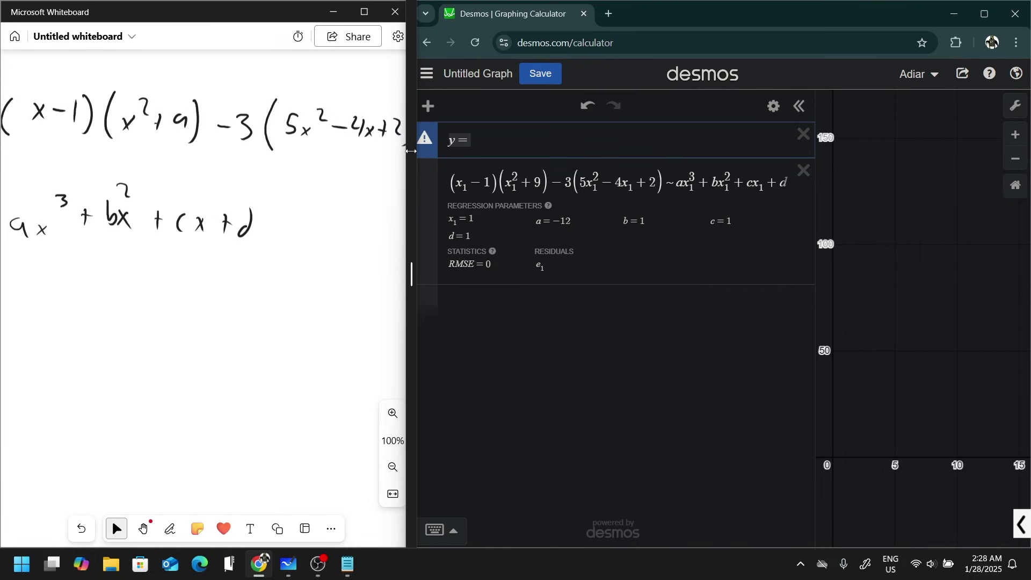
key("BackSpace")
type("(x-1)(x^2+9)-3(5x^2-4x+2")
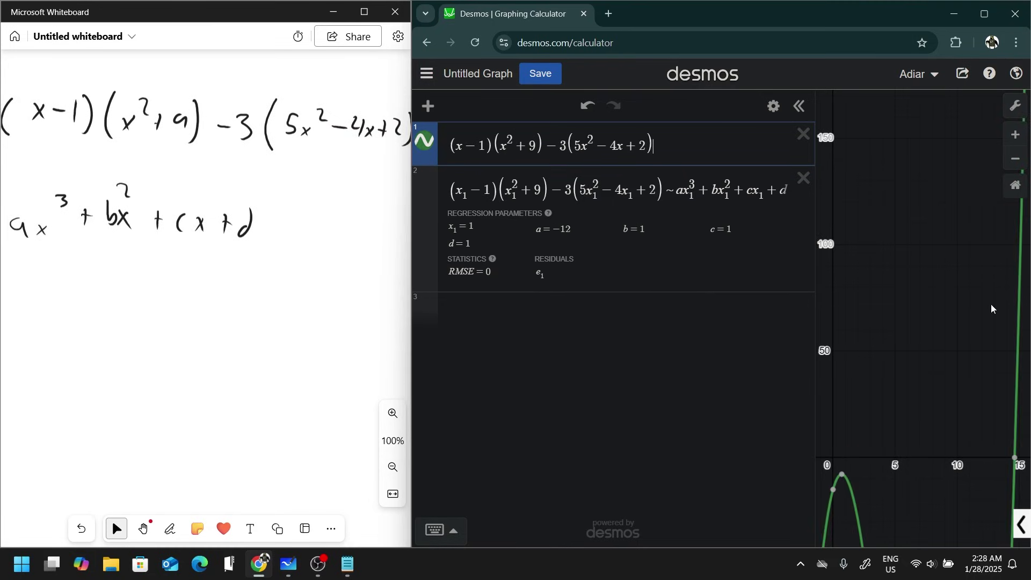
scroll(991, 304, "down", 5)
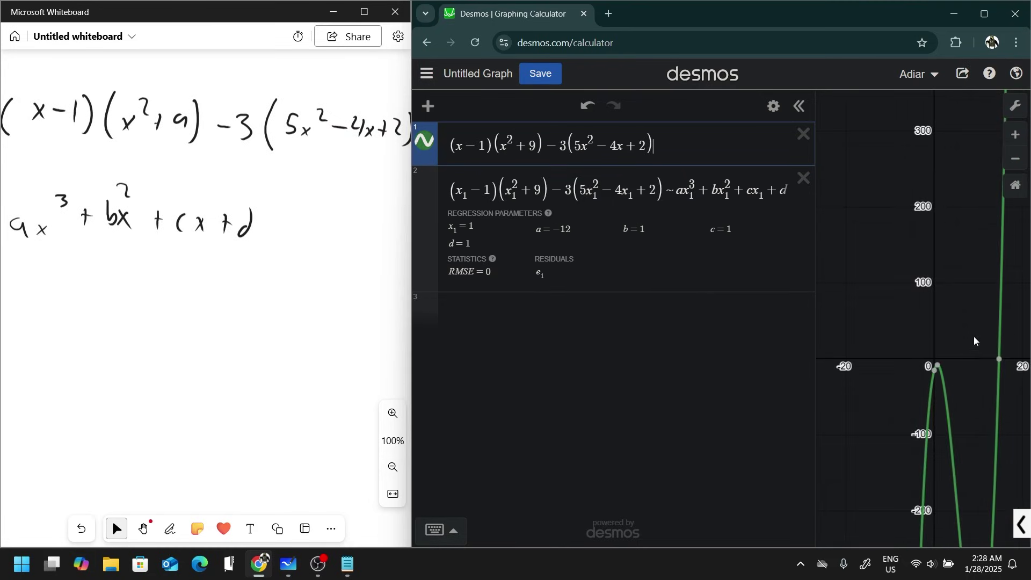
- Graph the general cubic ax³+bx²+cx+d on a new line between the first expression and the regression
key("Return")
type("ax")
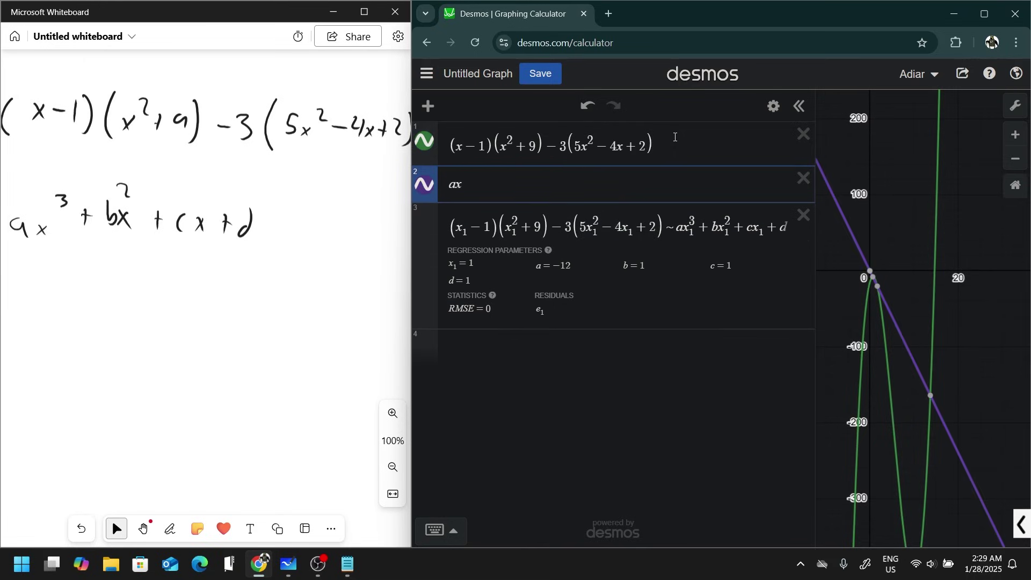
type("^3+bx^")
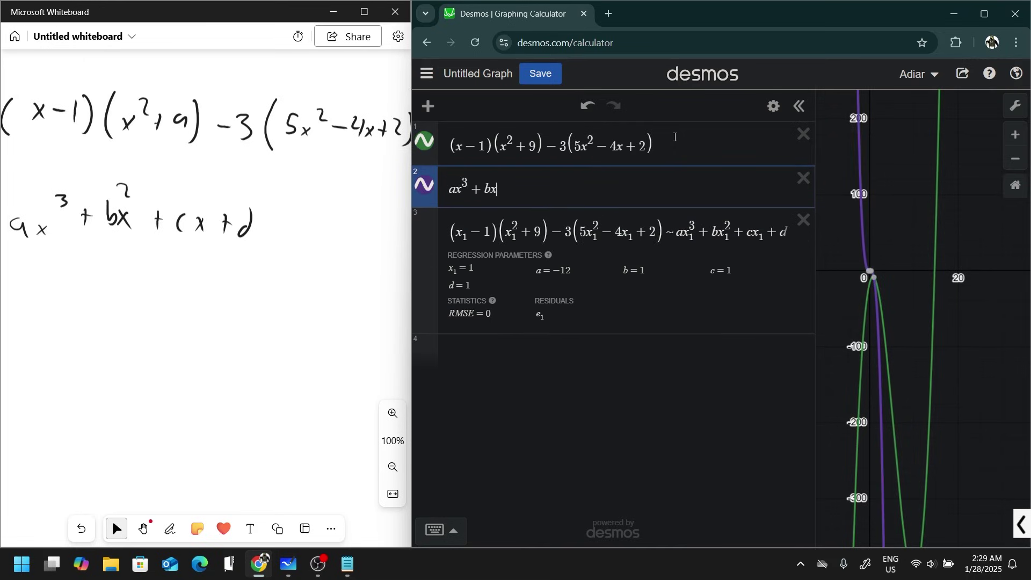
type("2")
key("Right")
type("+cx+d")
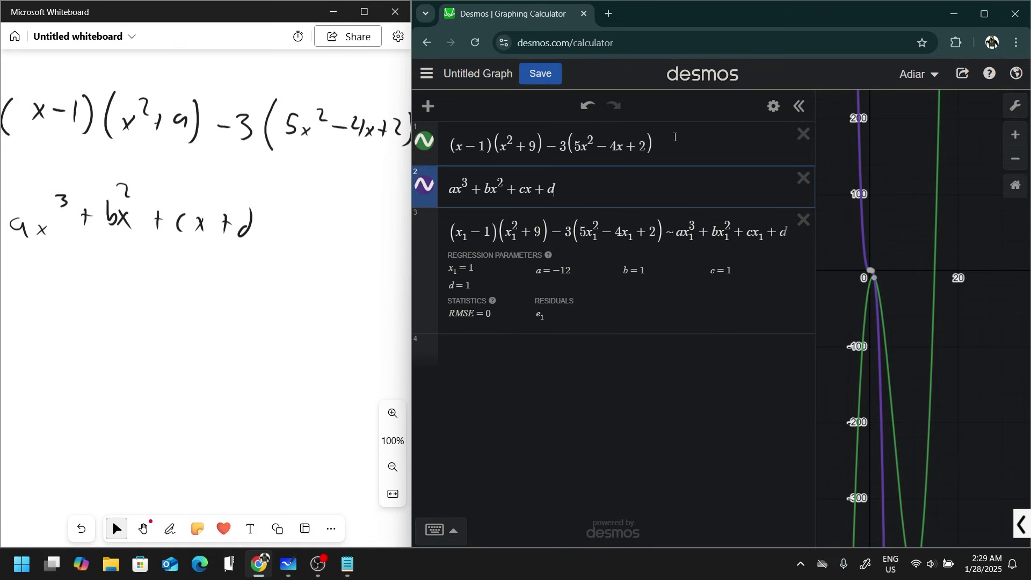
- Compare the regression's x₁ parameter with the point where the two curves intersect on the graph
scroll(900, 306, "up", 5)
scroll(901, 310, "down", 3)
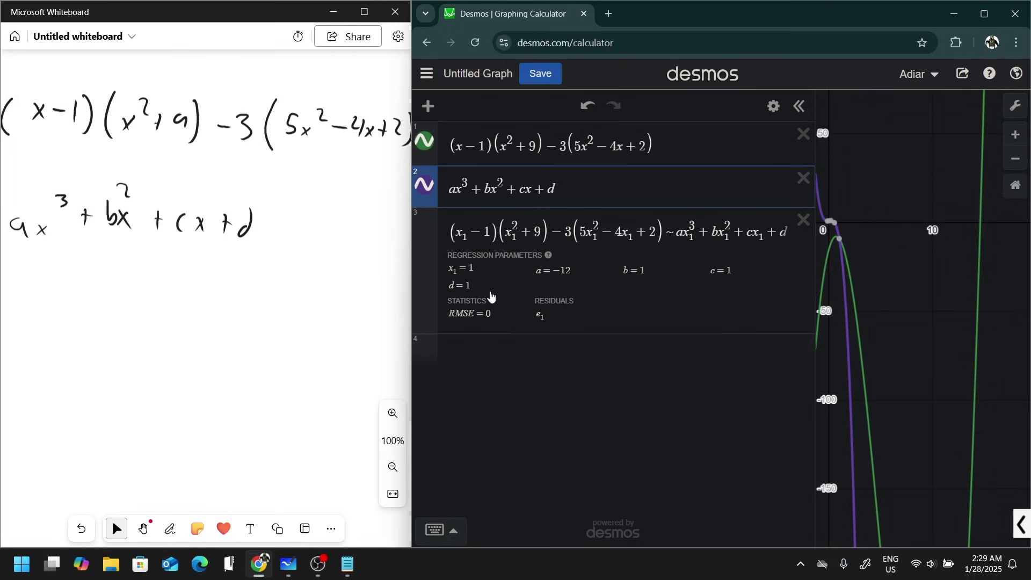
left_click(432, 268)
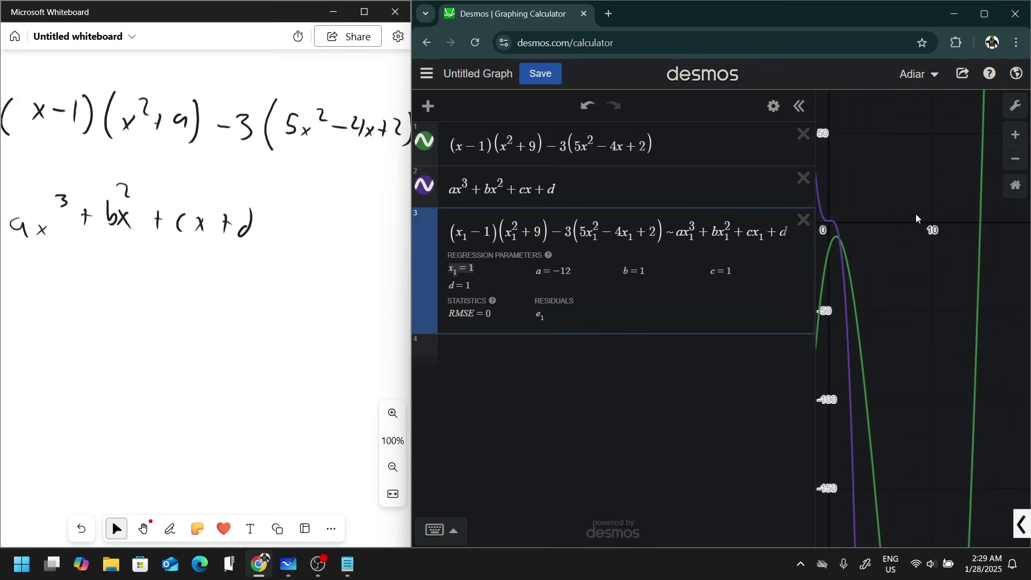
left_click_drag(916, 214, 966, 260)
scroll(904, 285, "up", 3)
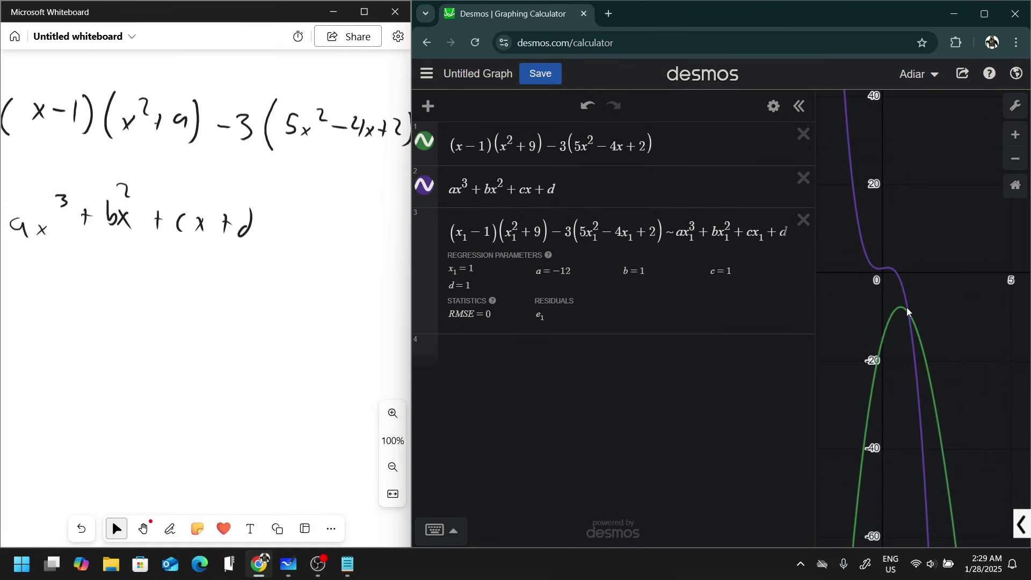
left_click(907, 312)
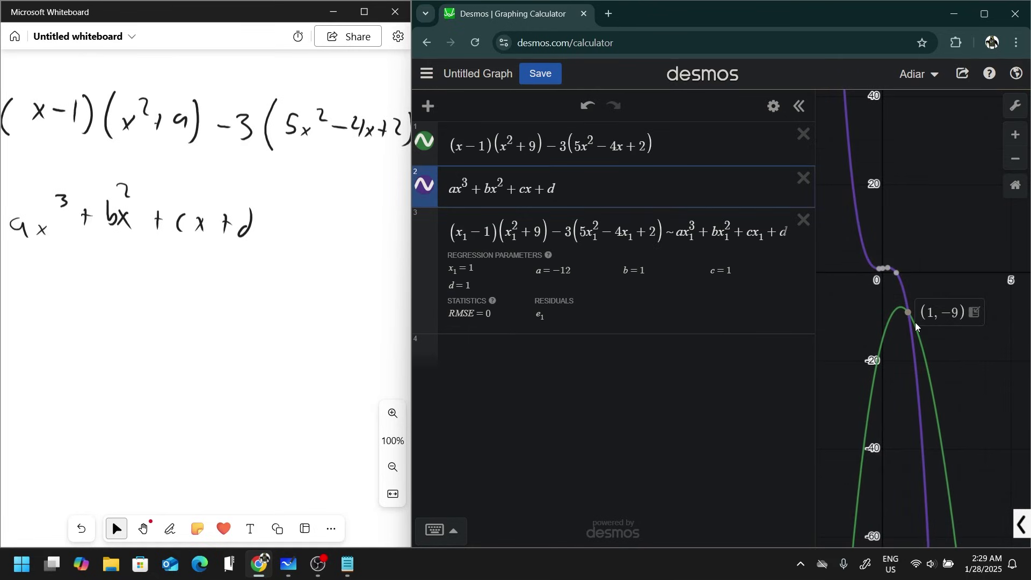
scroll(909, 318, "up", 3)
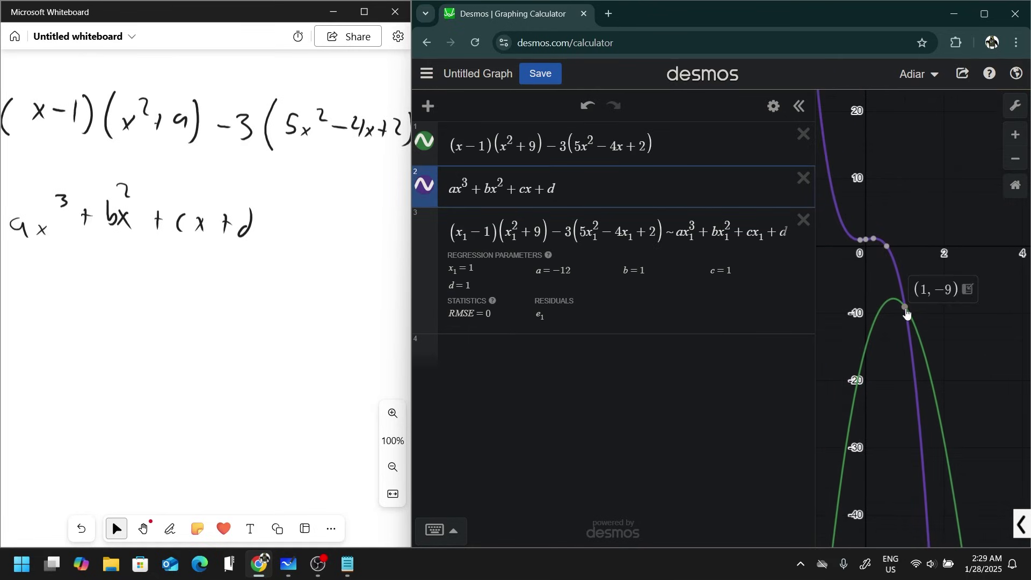
- Define x₁=[1,2] on the line below the regression and inspect the points where the two curves meet
left_click(528, 350)
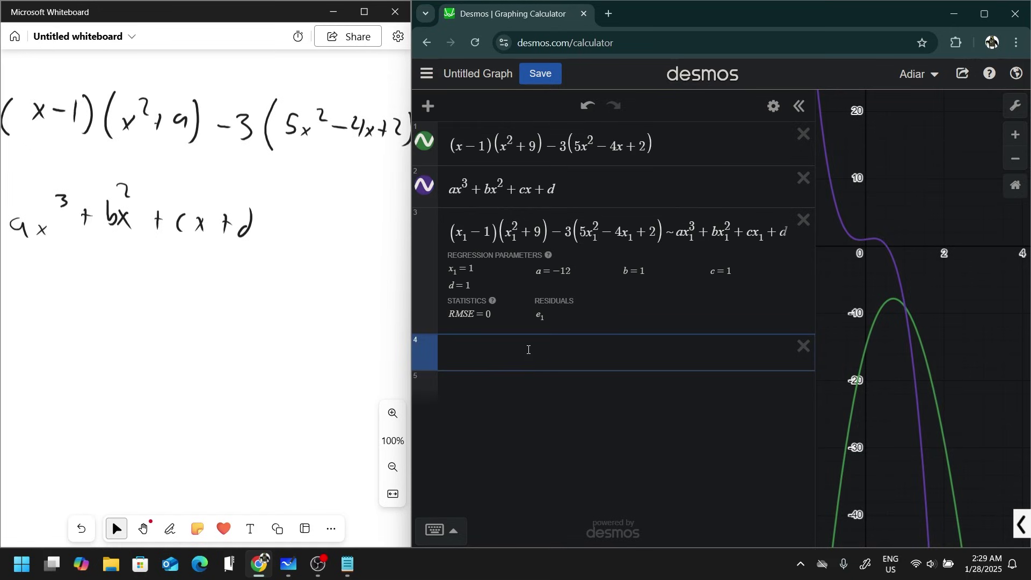
type("x_1=[1")
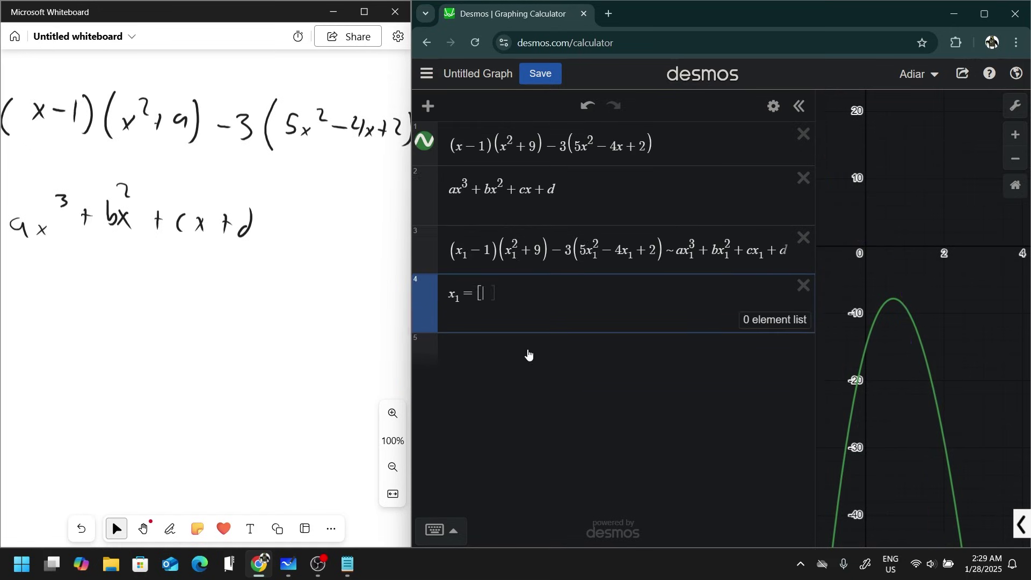
left_click(494, 336)
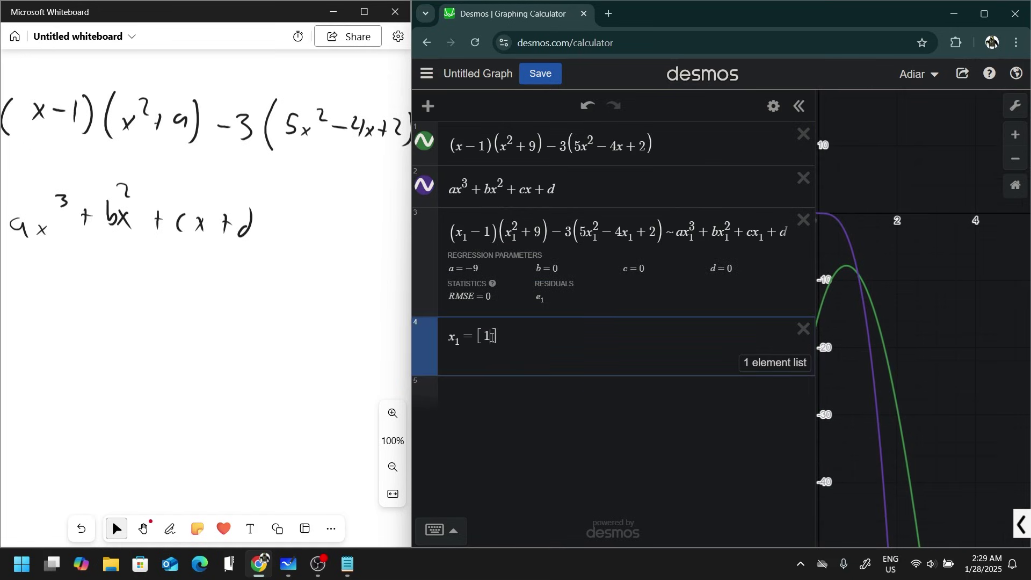
type(",2")
left_click(863, 276)
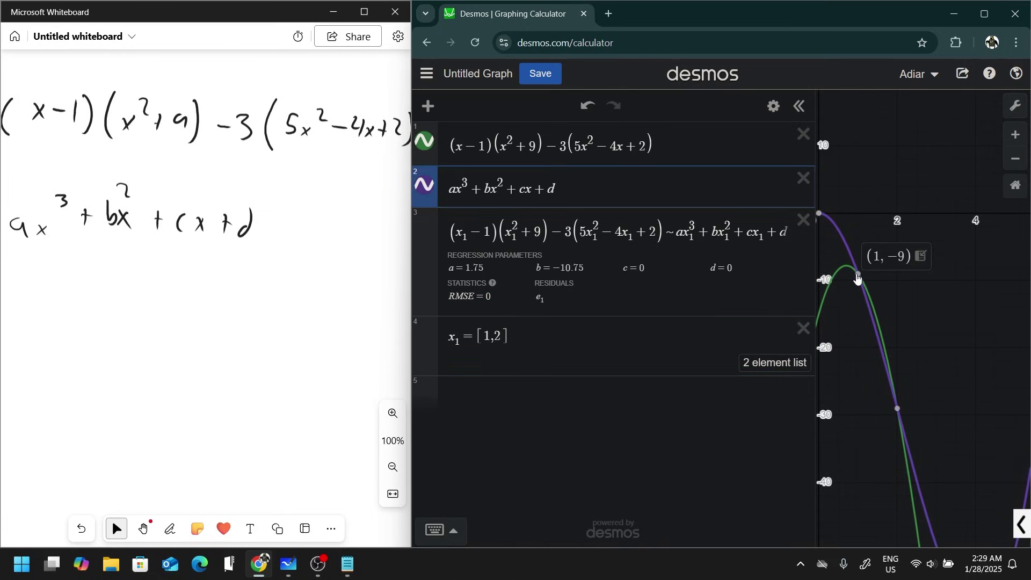
left_click(898, 409)
- Append 3 to the x₁ list and inspect the shared points of the two curves down to the third one
left_click(503, 337)
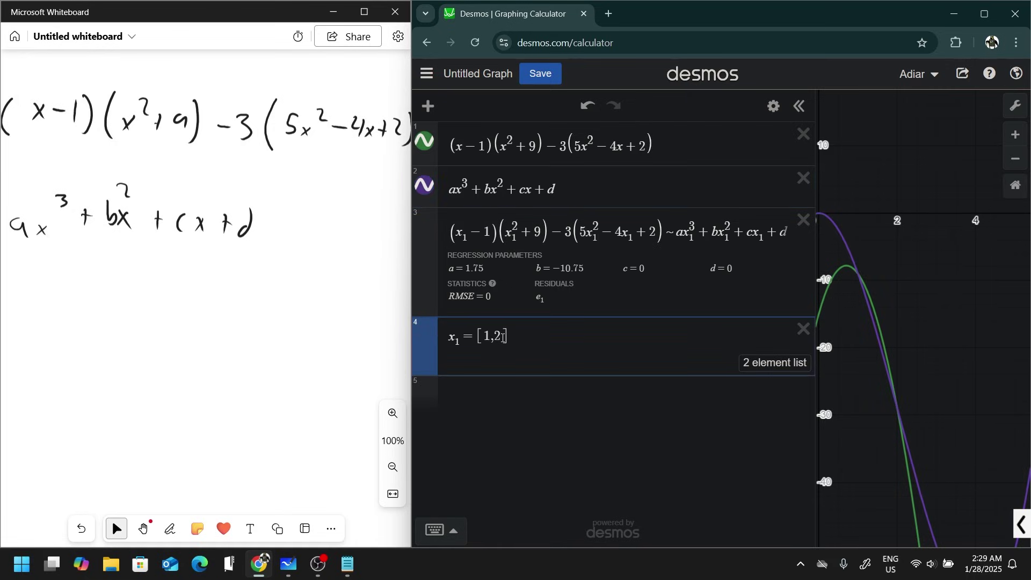
type(",3")
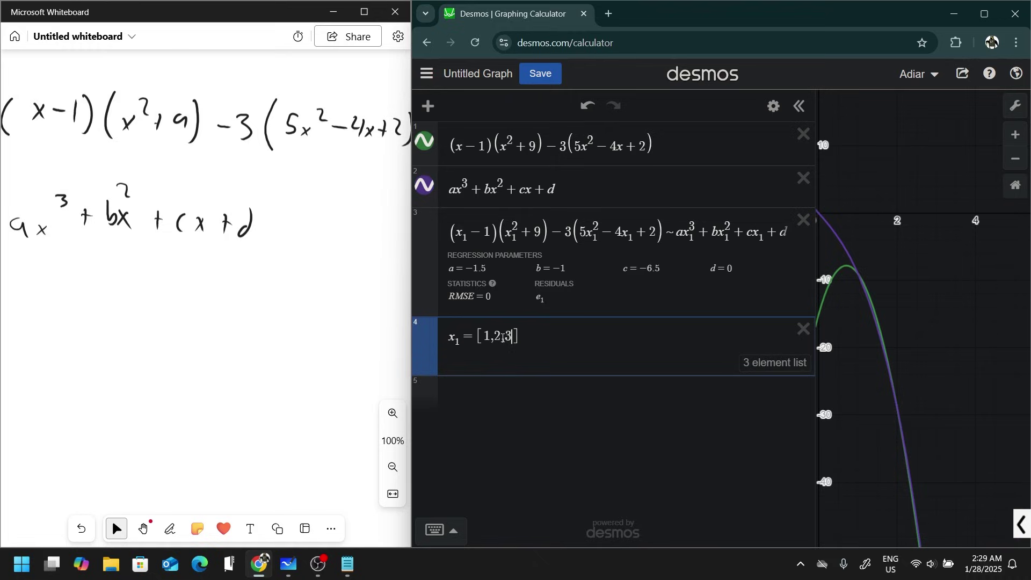
left_click(858, 274)
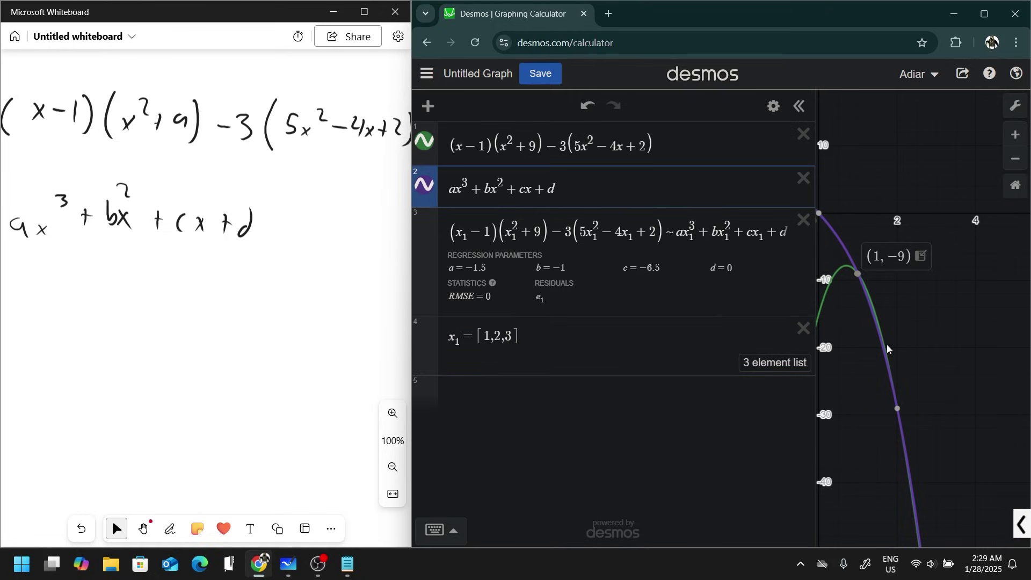
left_click(896, 409)
left_click_drag(933, 327, 845, 193)
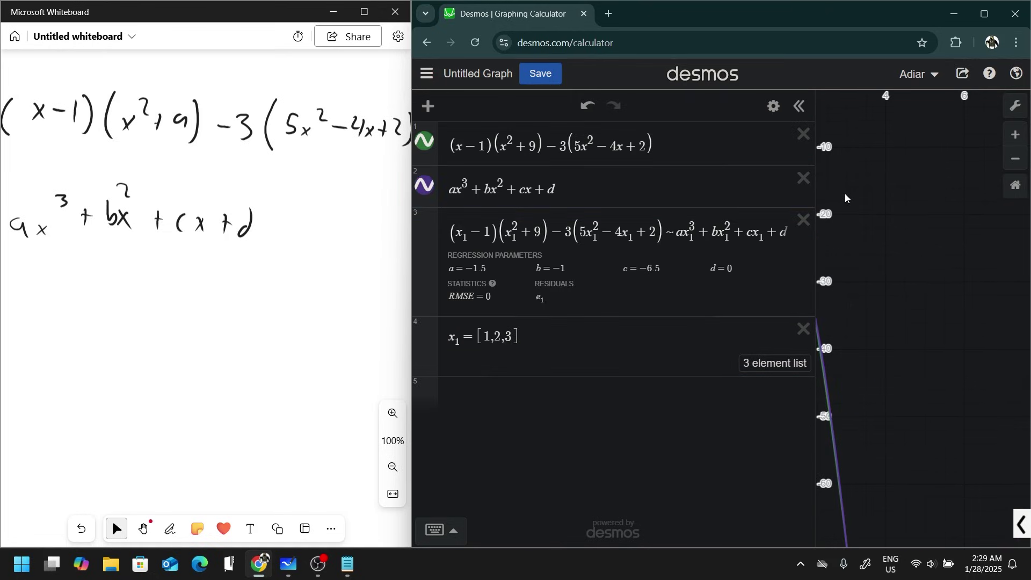
scroll(845, 193, "down", 3)
left_click_drag(850, 381, 881, 407)
left_click(880, 403)
scroll(918, 357, "down", 8)
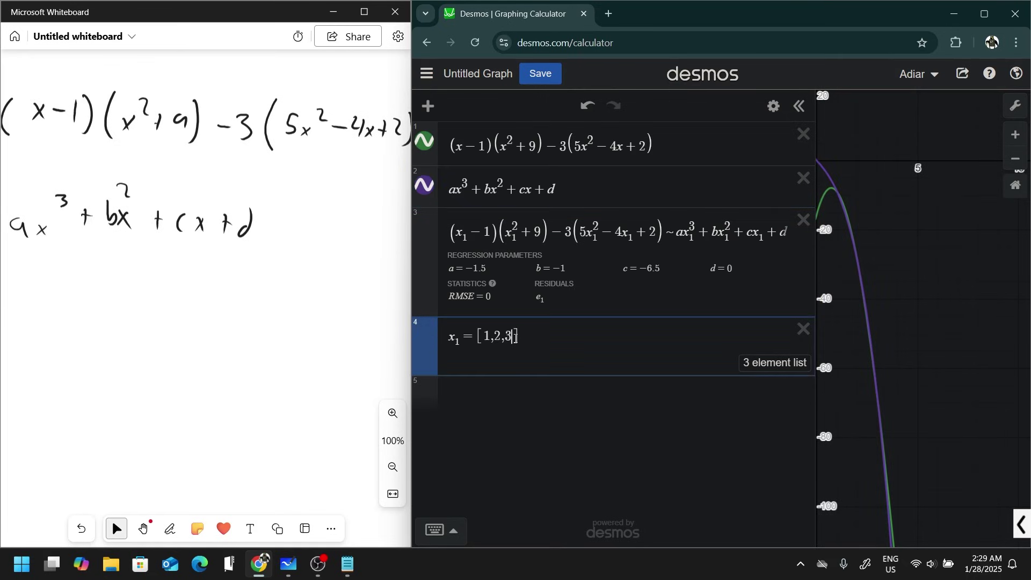
- Append 17 to the x₁ list and select the fitted cubic's curve to check its overlap with the original
type(",17")
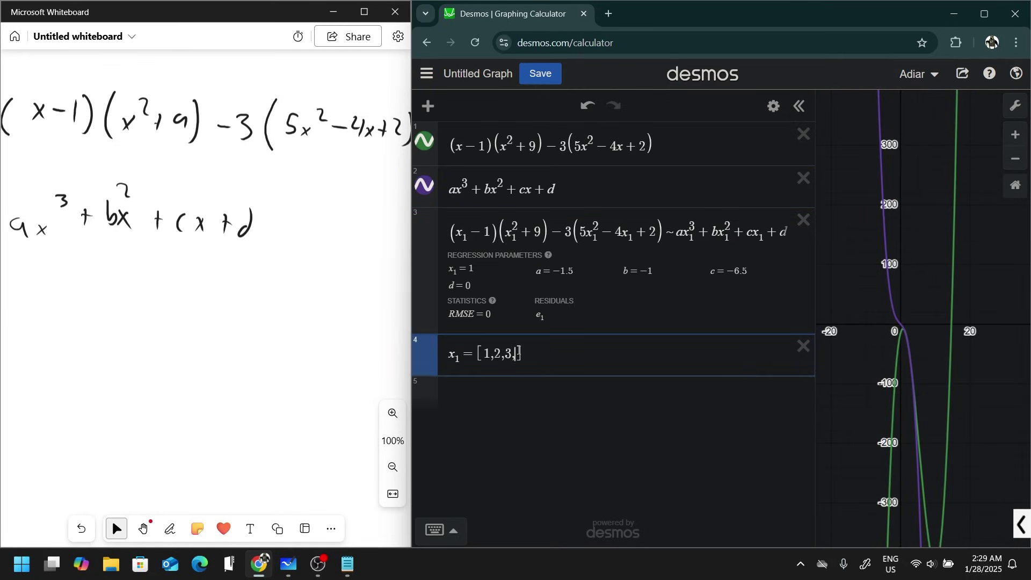
left_click(903, 345)
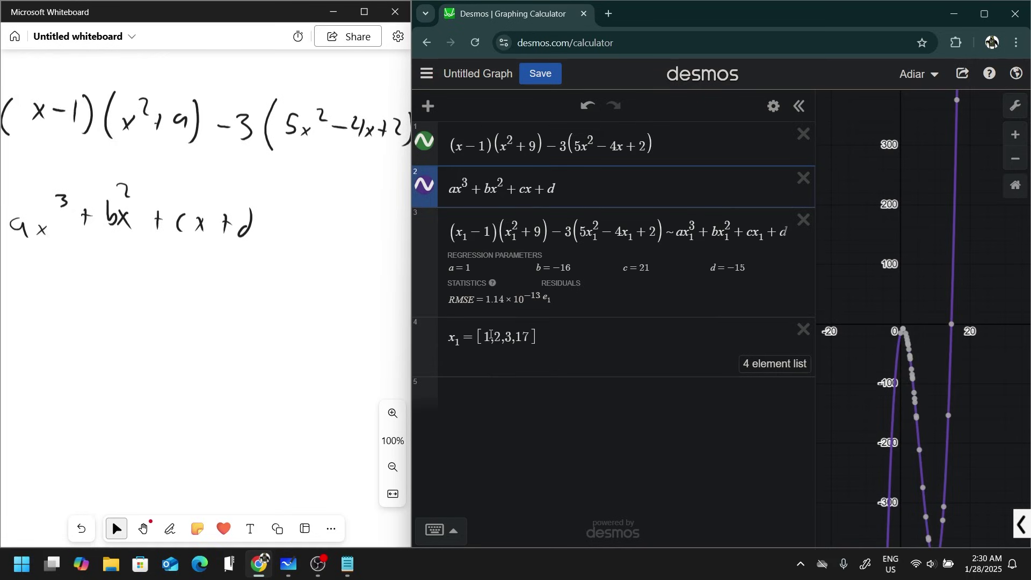
- Review the x₁ list entries and the regression parameters, and widen the expression list to fit the whole regression line
left_click(494, 337)
key("Right")
key("Right")
key("Right")
key("Right")
key("Right")
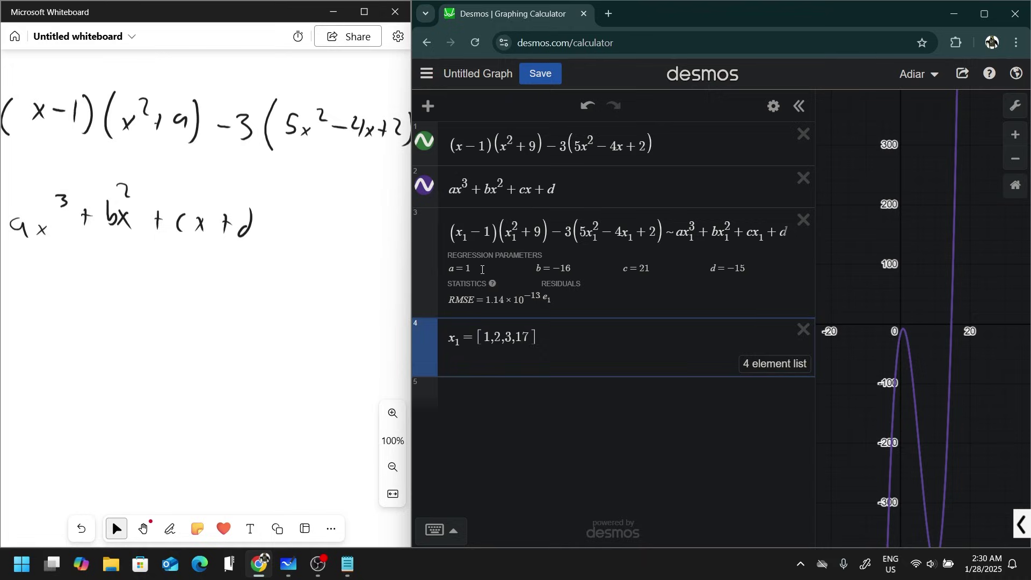
left_click(483, 270)
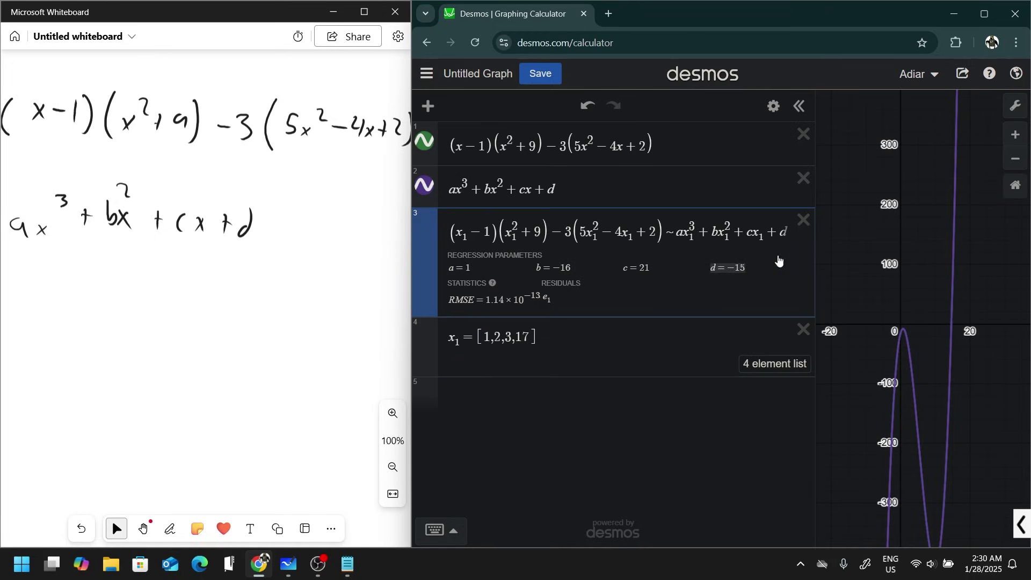
left_click_drag(816, 271, 840, 272)
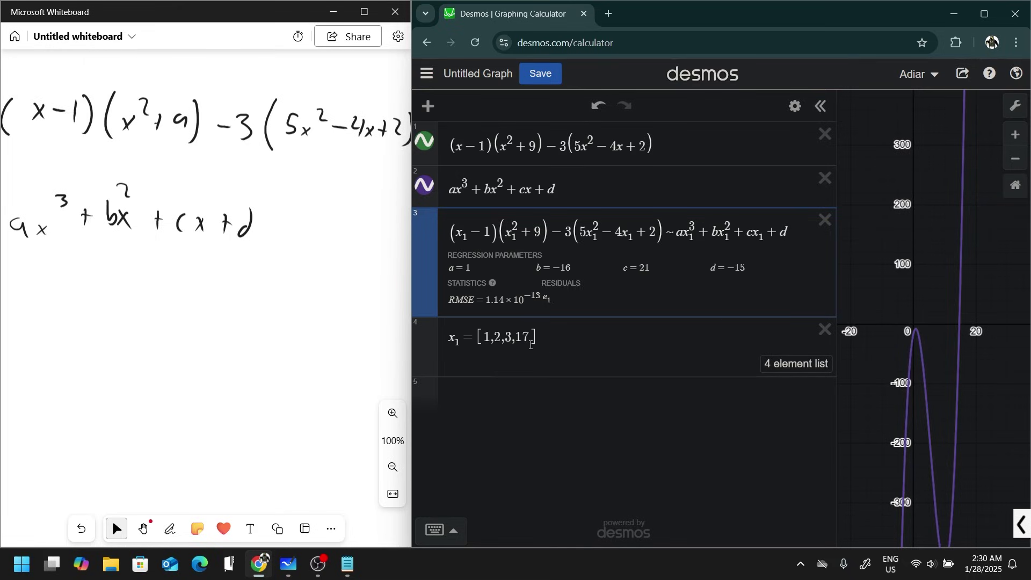
- Append 4, 20 and -19 to the end of the x₁ list
left_click(531, 344)
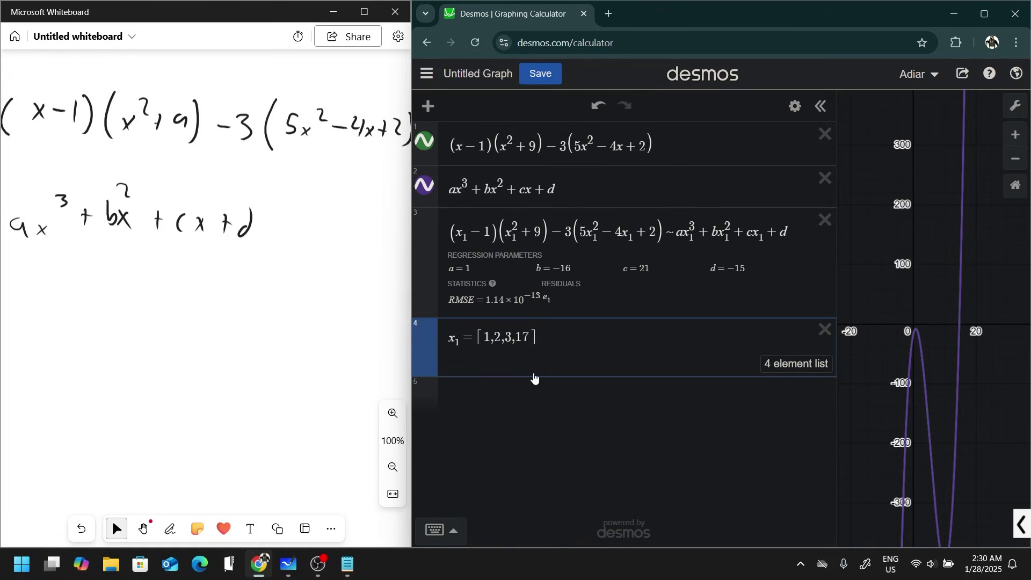
type(",")
type("4,20")
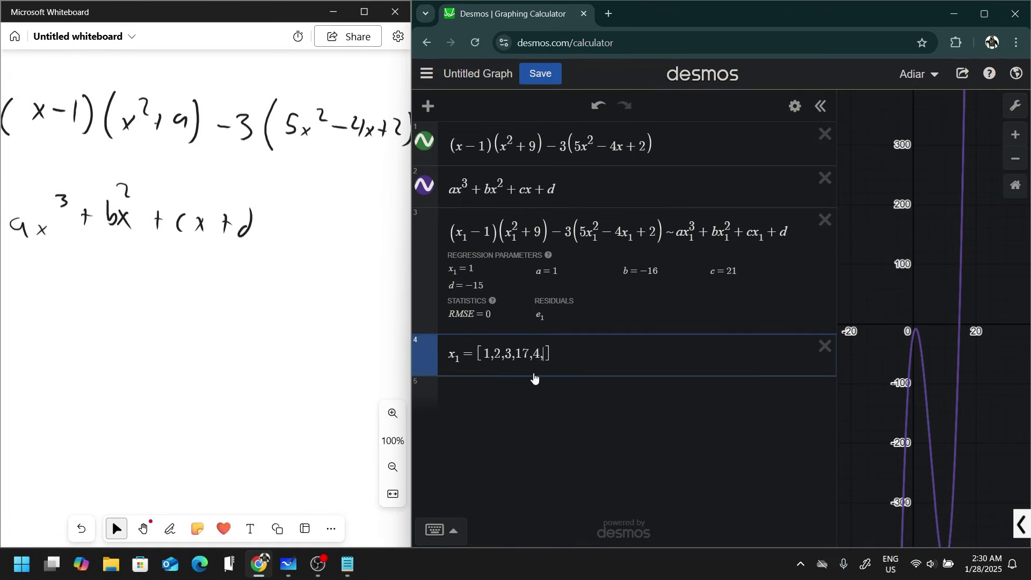
type(",-19")
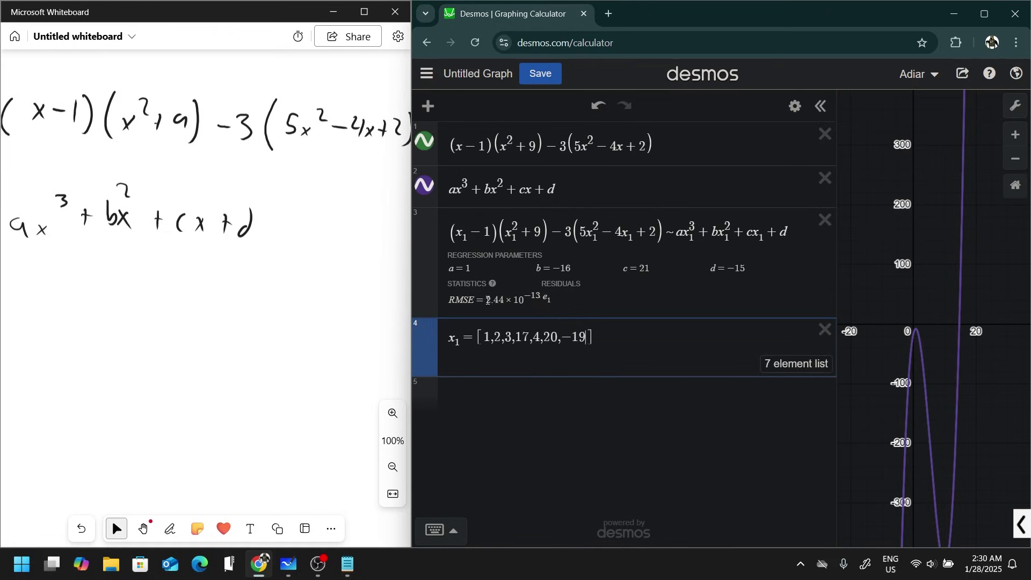
- Check the regression's RMSE and inspect the fitted cubic's curve on the graph for overlap with the original
left_click_drag(486, 299, 526, 300)
left_click(935, 326)
left_click_drag(925, 268, 917, 273)
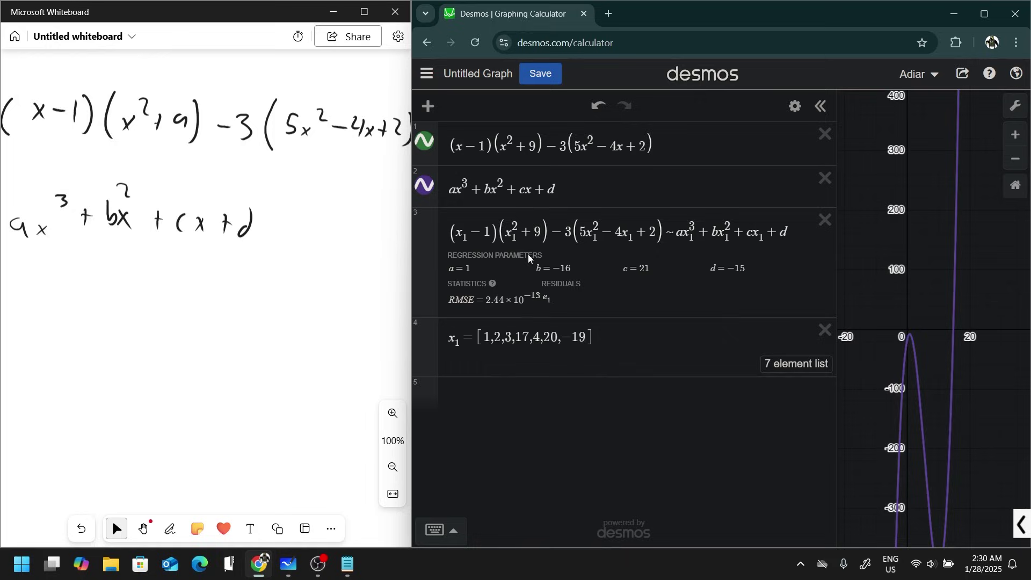
scroll(955, 439, "up", 5)
scroll(955, 439, "down", 4)
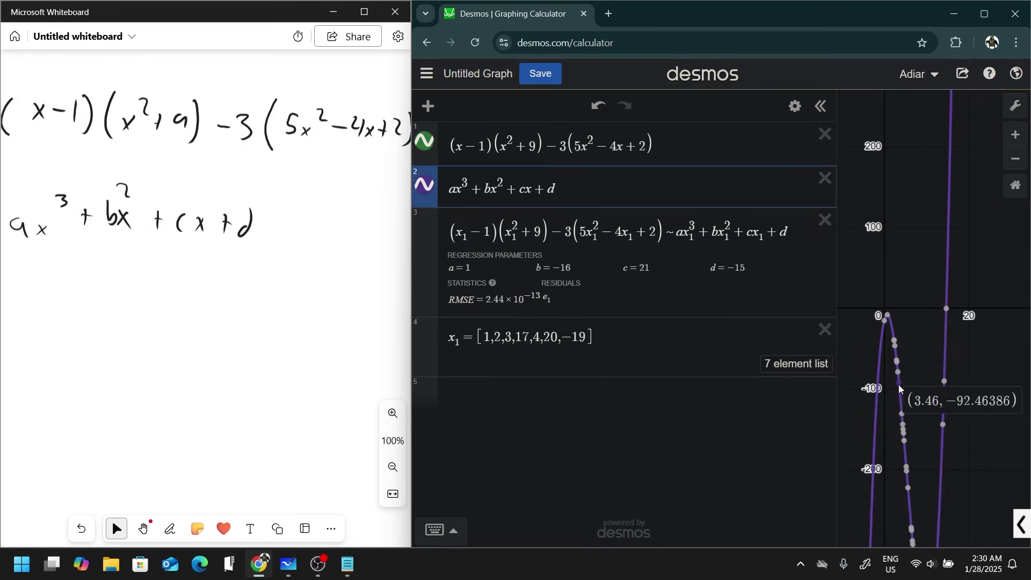
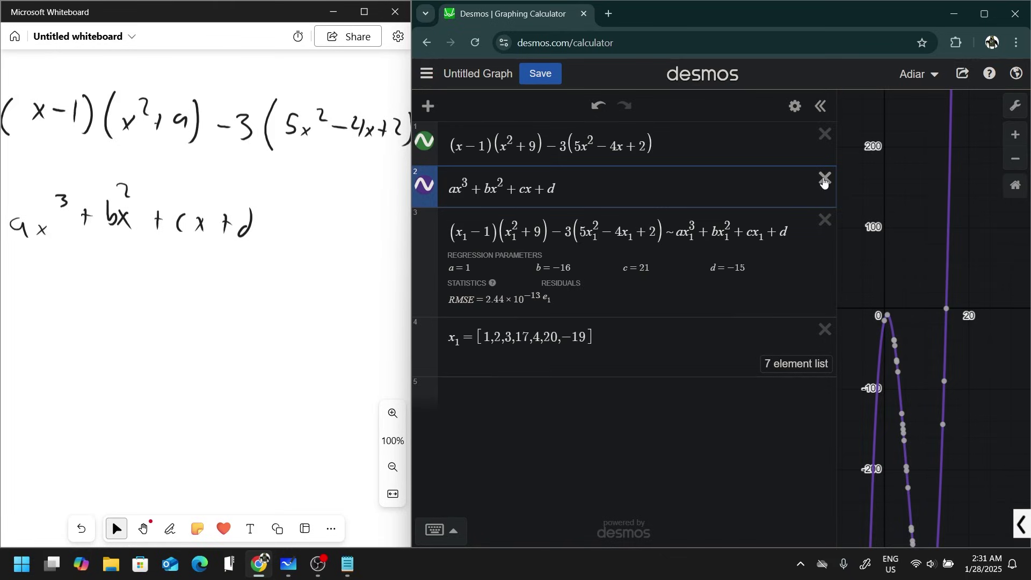
- Delete the original polynomial, the cubic and the x₁ list, keeping only the regression
left_click(825, 179)
left_click(825, 134)
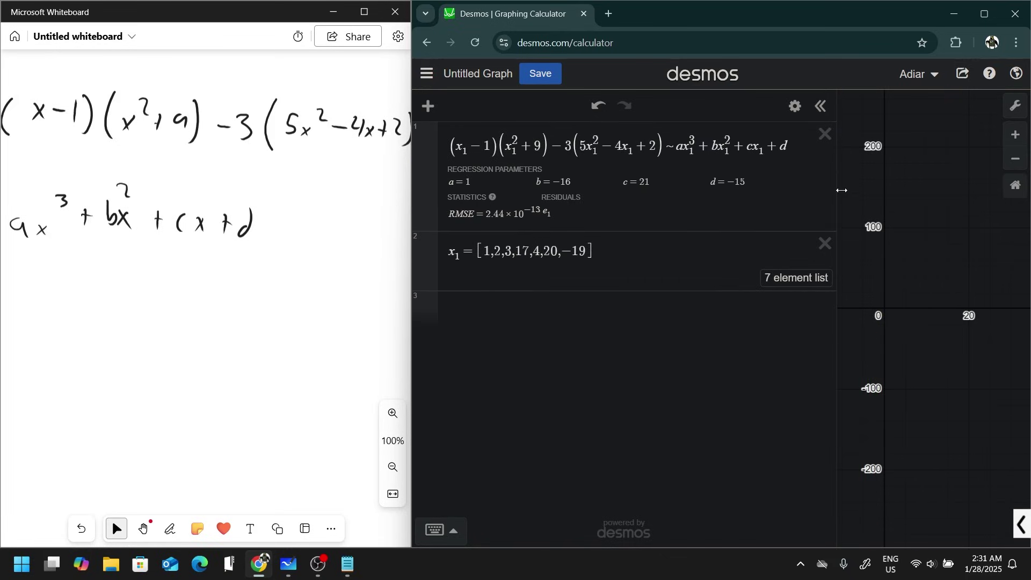
left_click(825, 244)
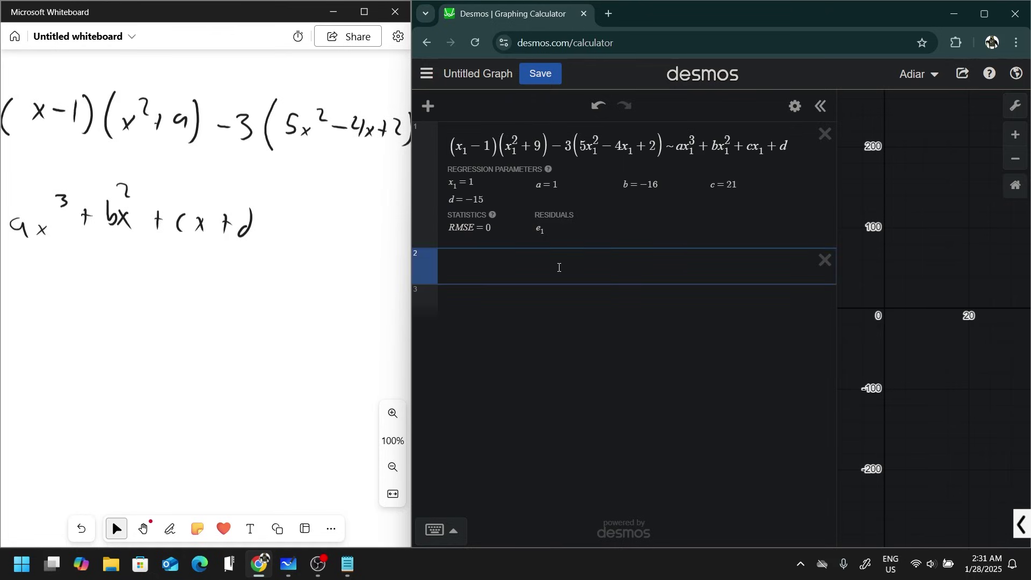
- Define x₁ below the regression as the range list [1...4]
type("x1")
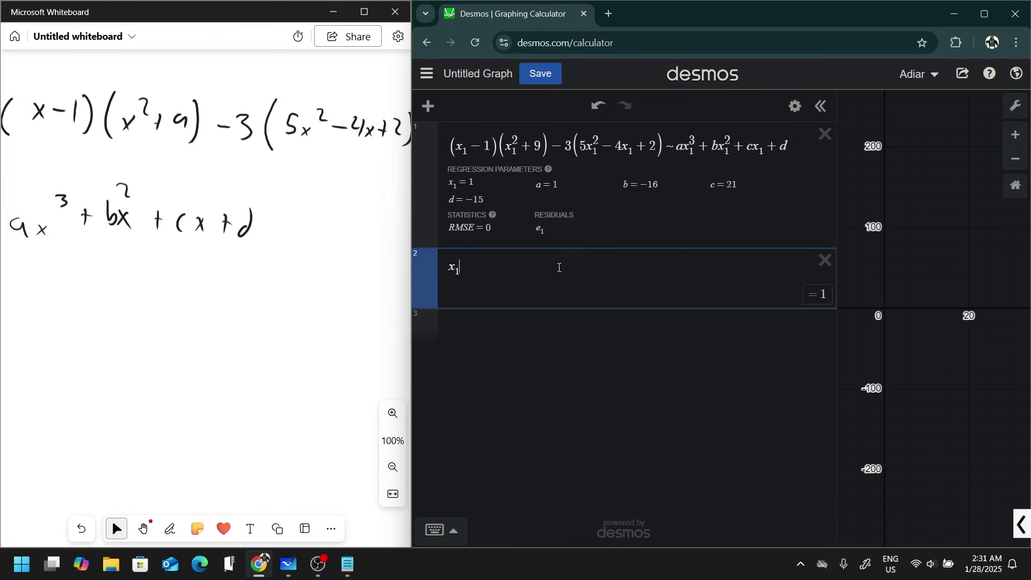
type("=[1...")
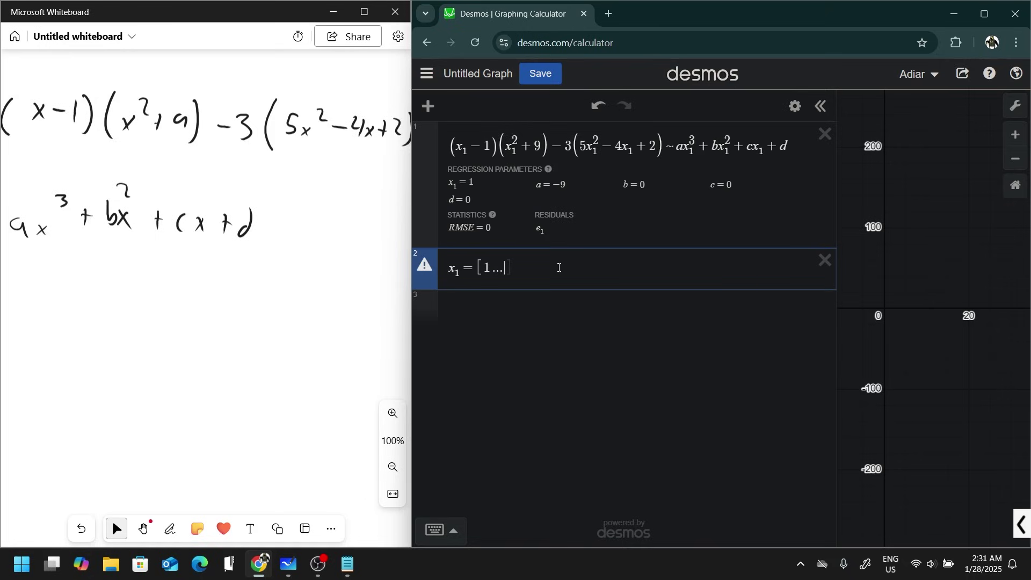
type("4")
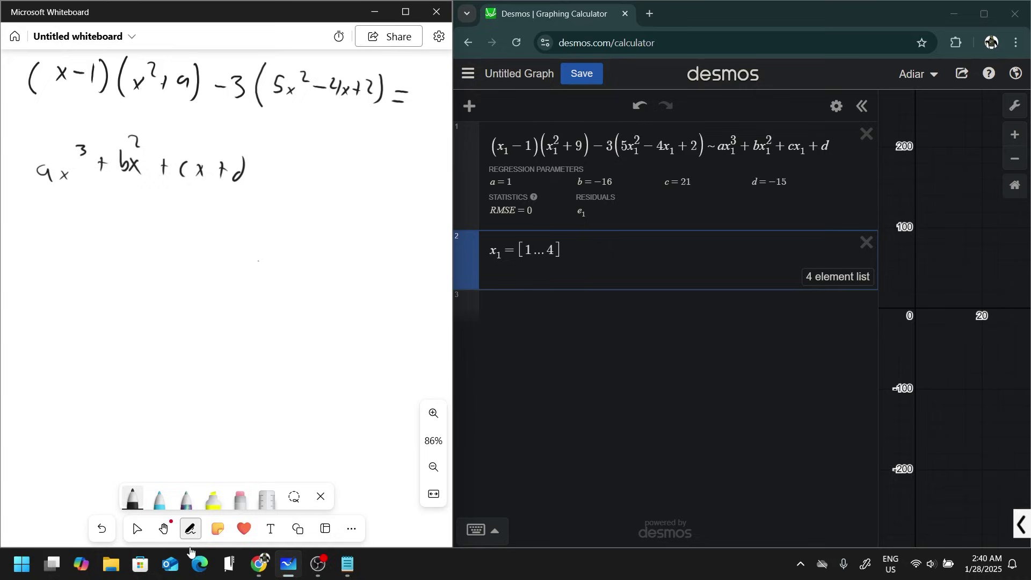
- Switch to Microsoft Whiteboard and handwrite 1/(x+4) + 4/(4x−3) = below the general cubic
key("alt+Tab")
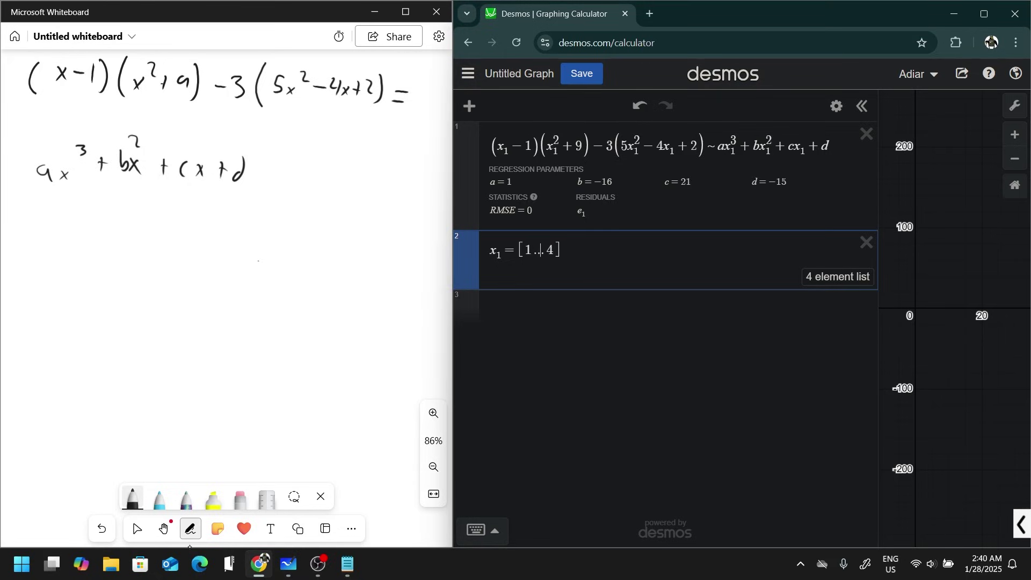
mouse_move(449, 156)
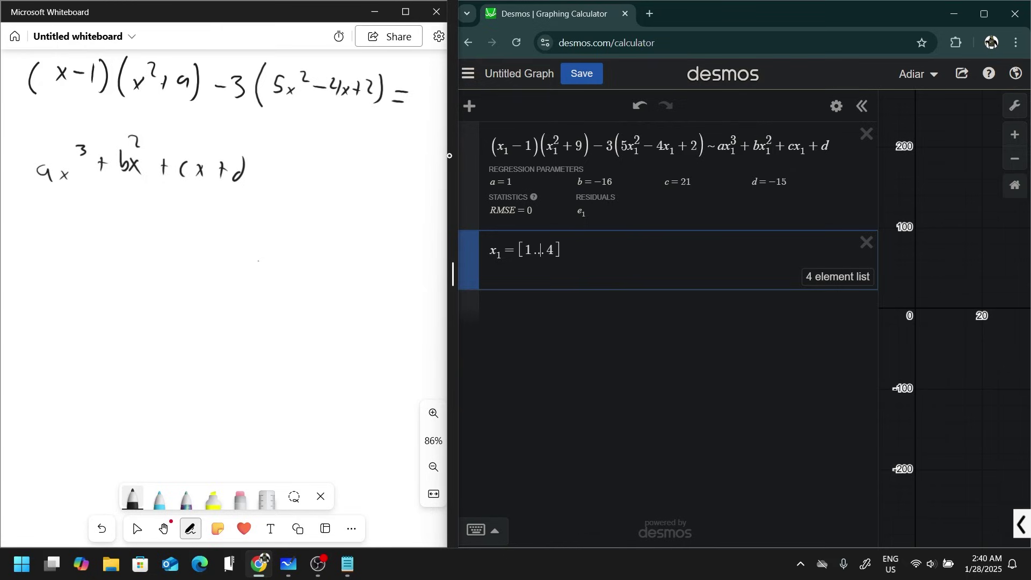
left_click(450, 156)
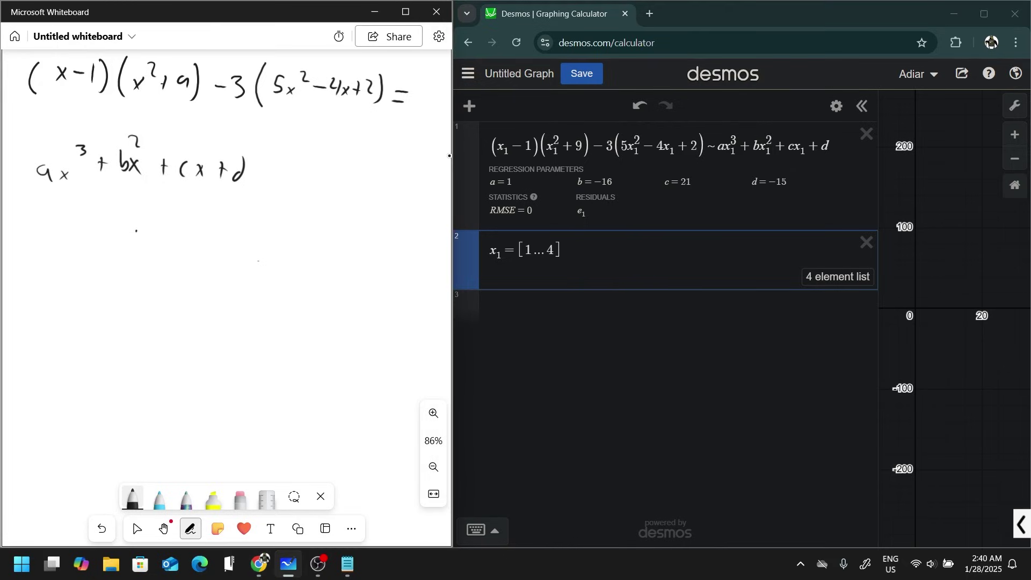
scroll(450, 156, "down", 1)
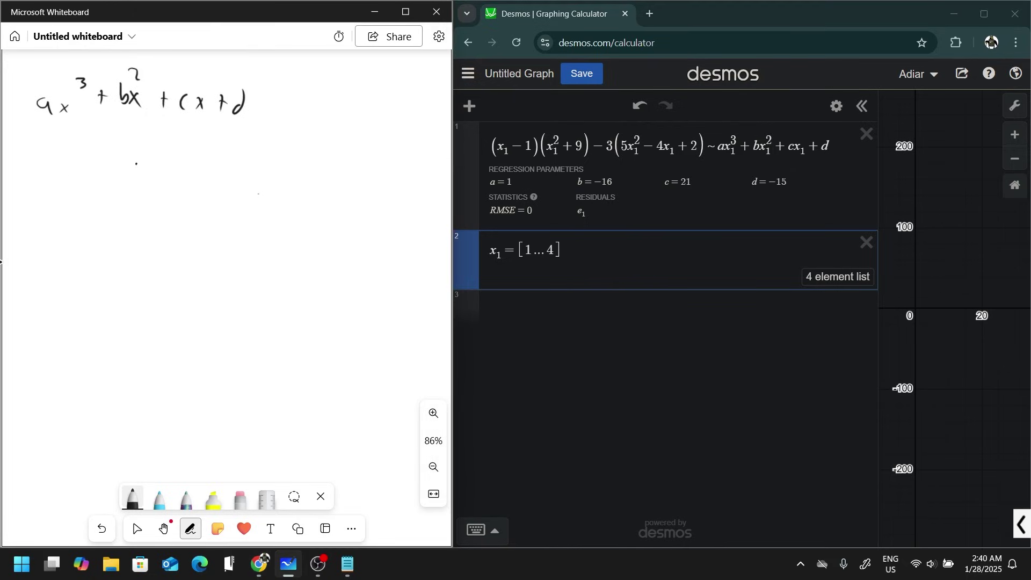
mouse_move(78, 183)
left_mouse_down()
mouse_move(78, 206)
mouse_move(99, 227)
mouse_move(61, 262)
mouse_move(46, 262)
mouse_move(75, 266)
mouse_move(93, 250)
left_mouse_up()
left_click_drag(97, 243, 97, 263)
left_click_drag(157, 208, 157, 228)
mouse_move(155, 219)
left_mouse_down()
mouse_move(208, 203)
mouse_move(210, 214)
left_mouse_up()
left_click_drag(183, 221, 226, 222)
mouse_move(195, 253)
left_mouse_down()
mouse_move(207, 241)
mouse_move(190, 245)
left_mouse_up()
mouse_move(191, 237)
left_mouse_down()
mouse_move(187, 256)
mouse_move(229, 242)
left_mouse_up()
left_click_drag(234, 237, 235, 257)
left_click_drag(265, 226, 272, 226)
left_click_drag(264, 236, 272, 235)
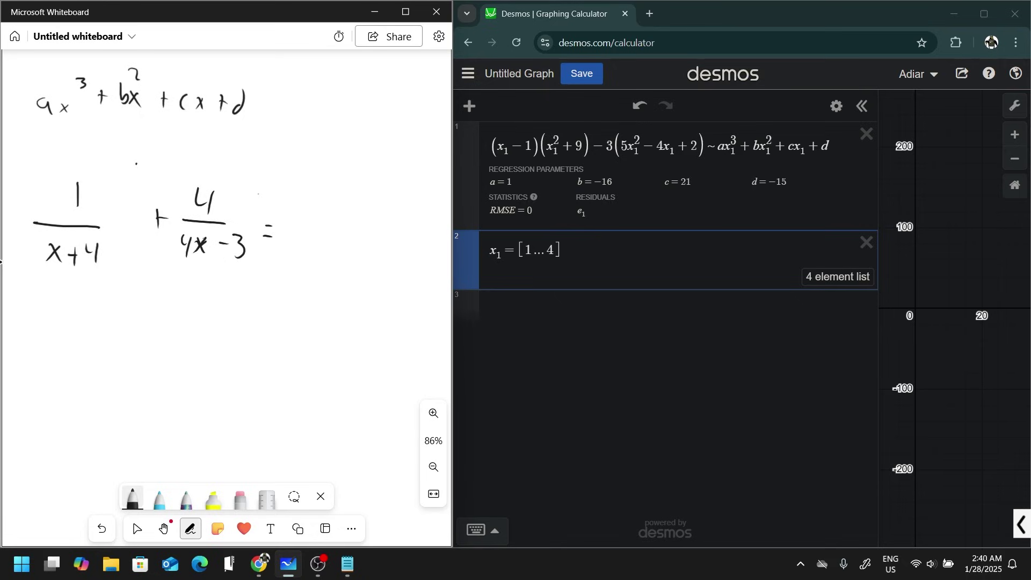
- Handwrite the combined fraction (ax+b)/(cx²+dx+f) after the equals sign
left_click_drag(344, 195, 361, 207)
mouse_move(362, 194)
left_mouse_down()
mouse_move(354, 207)
mouse_move(373, 204)
left_mouse_up()
left_click_drag(368, 197, 386, 209)
left_click_drag(318, 216, 408, 223)
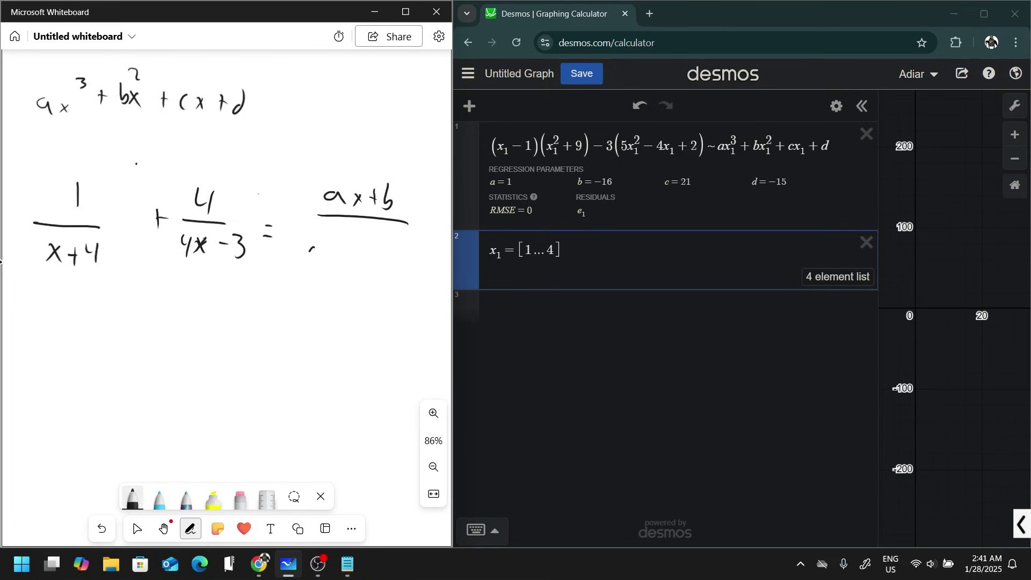
left_click_drag(310, 247, 310, 264)
left_click_drag(318, 255, 326, 265)
mouse_move(325, 255)
left_mouse_down()
mouse_move(318, 266)
mouse_move(355, 250)
left_mouse_up()
left_click_drag(368, 249, 378, 259)
mouse_move(378, 249)
left_mouse_down()
mouse_move(371, 259)
mouse_move(389, 260)
left_mouse_up()
left_click_drag(383, 252, 401, 265)
left_click_drag(397, 253, 409, 252)
mouse_move(453, 220)
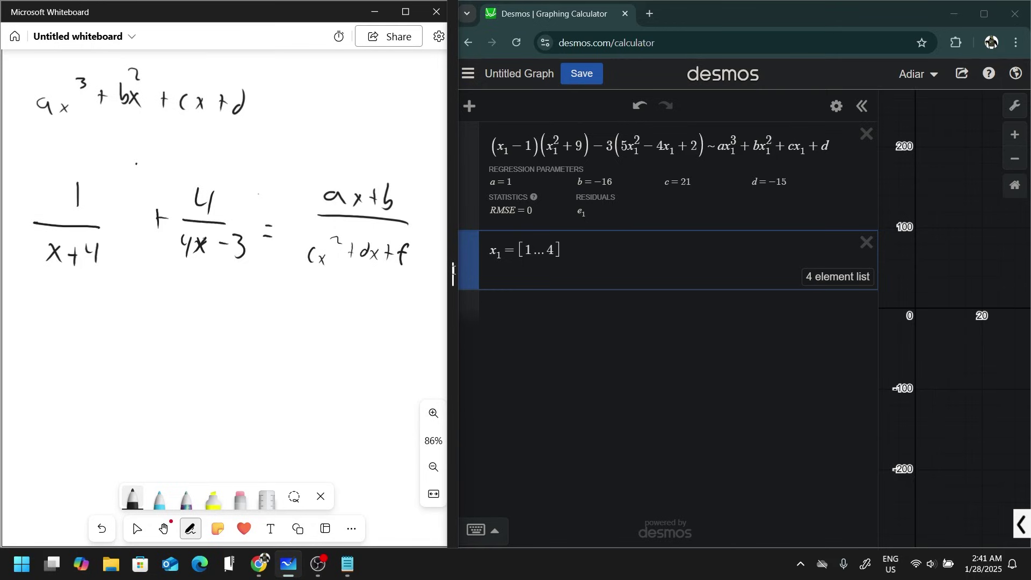
- Switch to Desmos and clear the polynomial regression and the x₁ list from the expression list
left_click(829, 146)
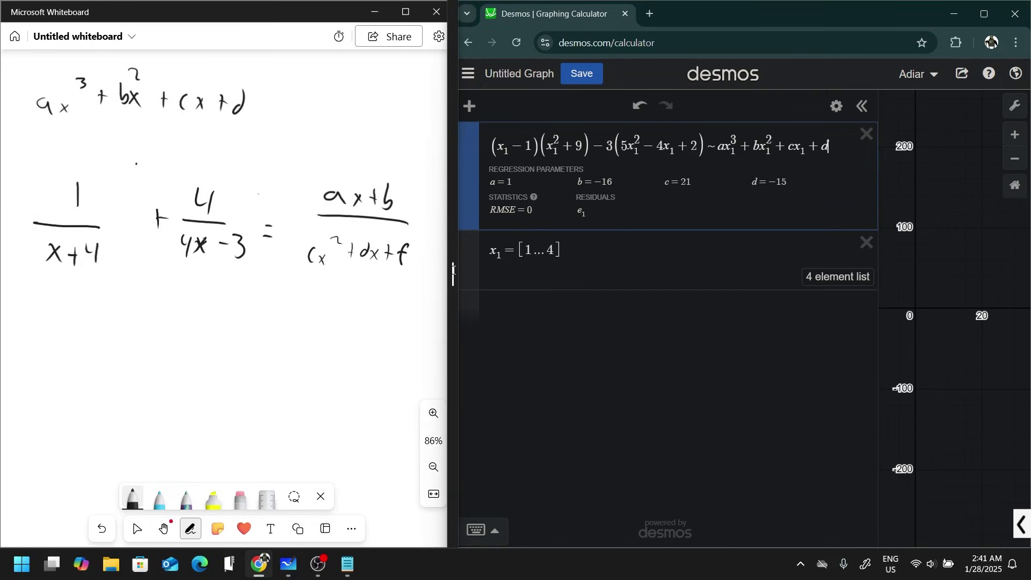
key("BackSpace")
key("BackSpace")
key("BackSpace")
key("BackSpace")
key("BackSpace")
key("BackSpace")
key("BackSpace")
key("BackSpace")
key("BackSpace")
key("BackSpace")
key("BackSpace")
key("BackSpace")
key("BackSpace")
key("BackSpace")
key("BackSpace")
key("BackSpace")
key("BackSpace")
key("BackSpace")
key("BackSpace")
key("BackSpace")
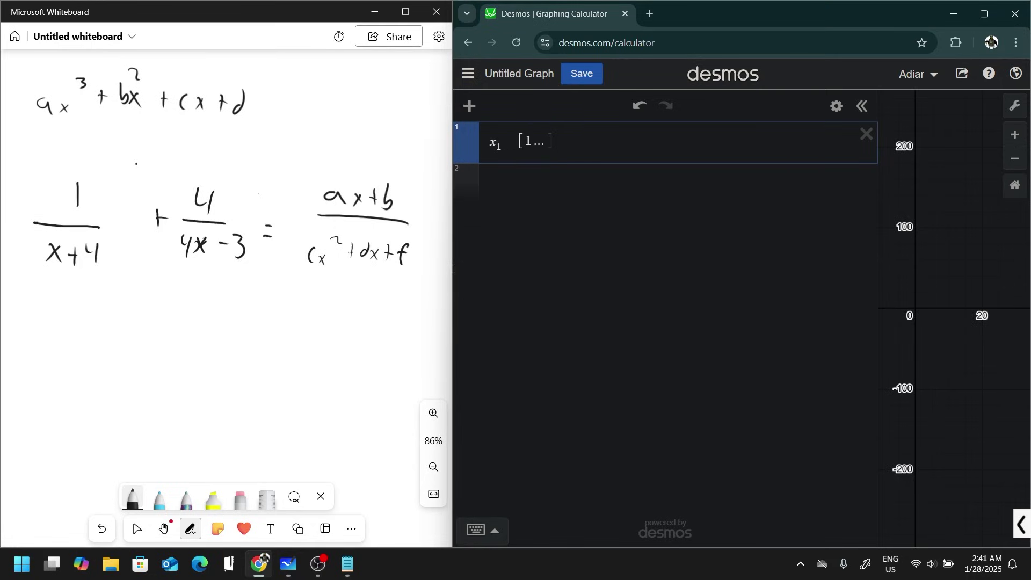
key("BackSpace")
key("BackSpace")
key("BackSpace")
key("BackSpace")
key("BackSpace")
key("BackSpace")
key("BackSpace")
key("BackSpace")
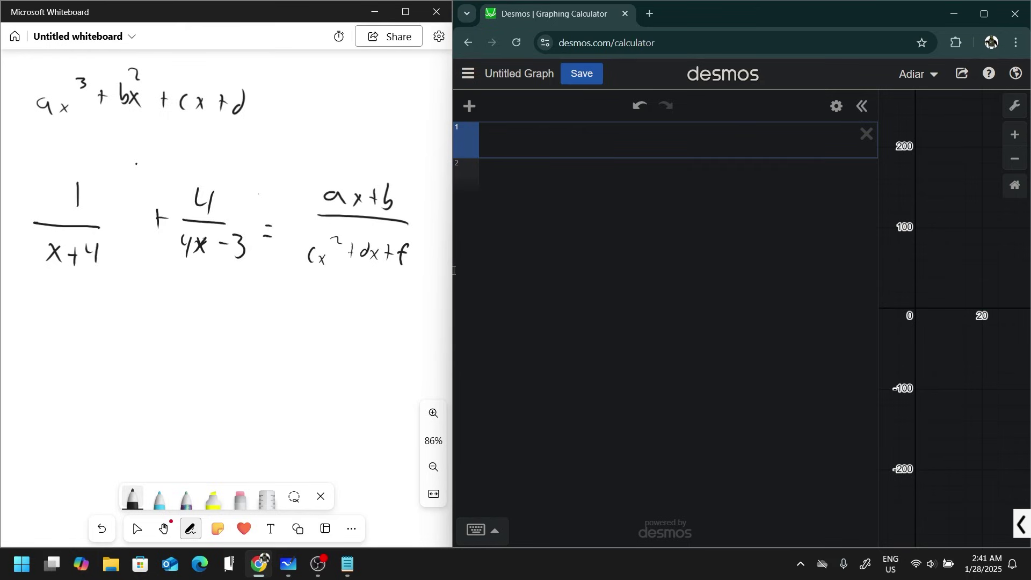
- Enter 1/(x+4) + 4/(4x−3) as the first expression and reset the graph to the default viewport
type("1/(x")
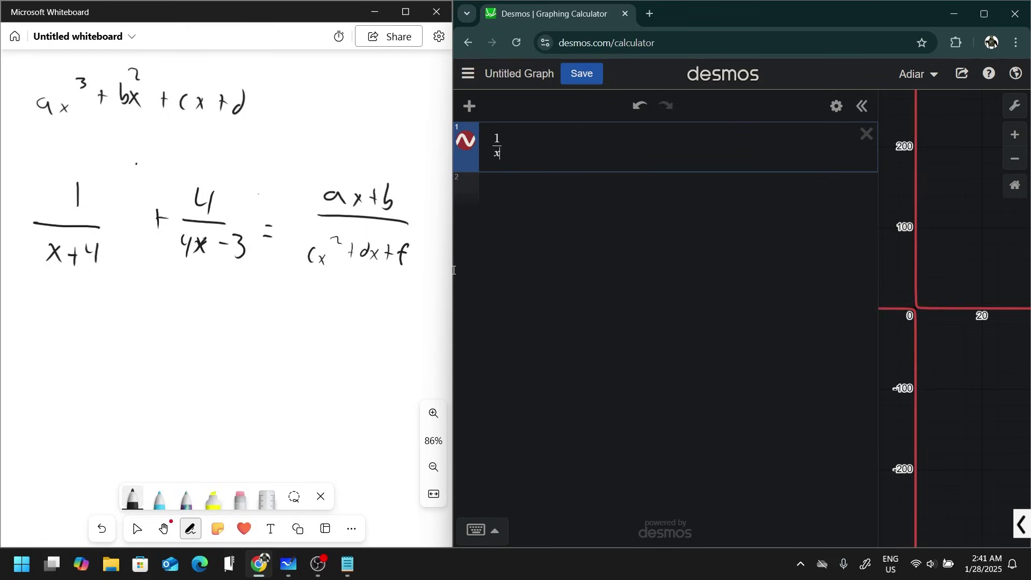
type("+4")
key("Right")
type("+")
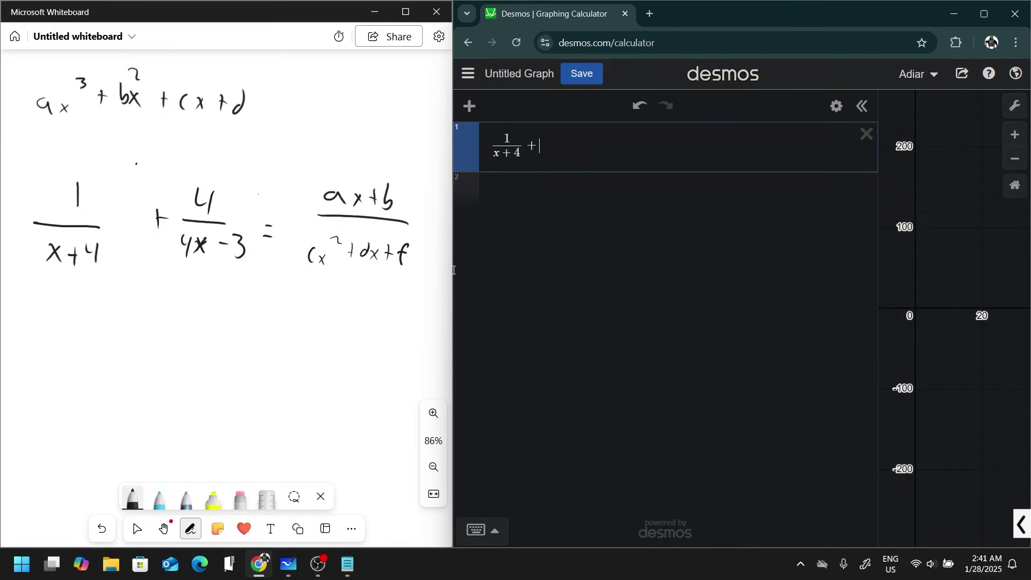
type("4/(4x")
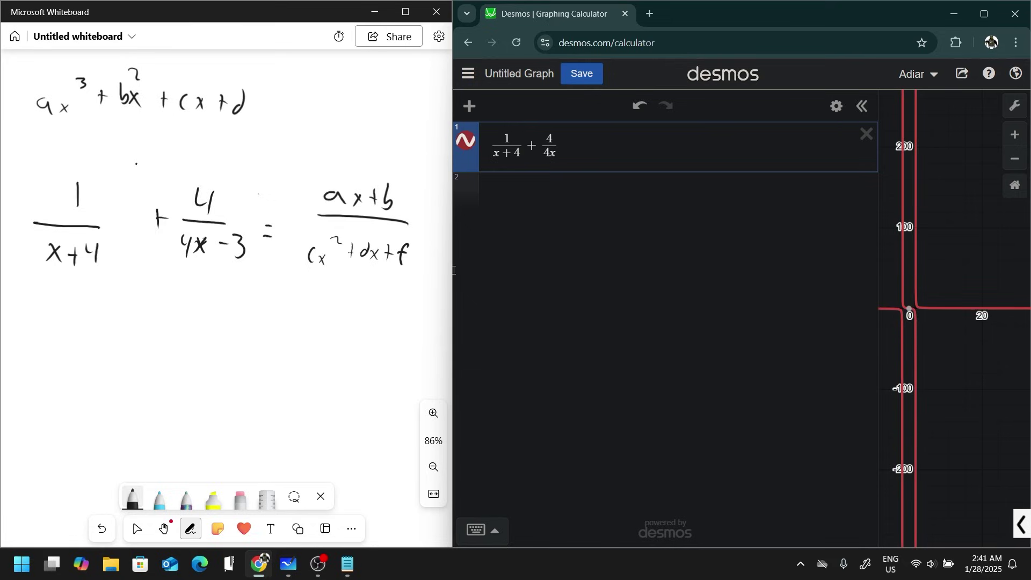
type("-3")
key("Return")
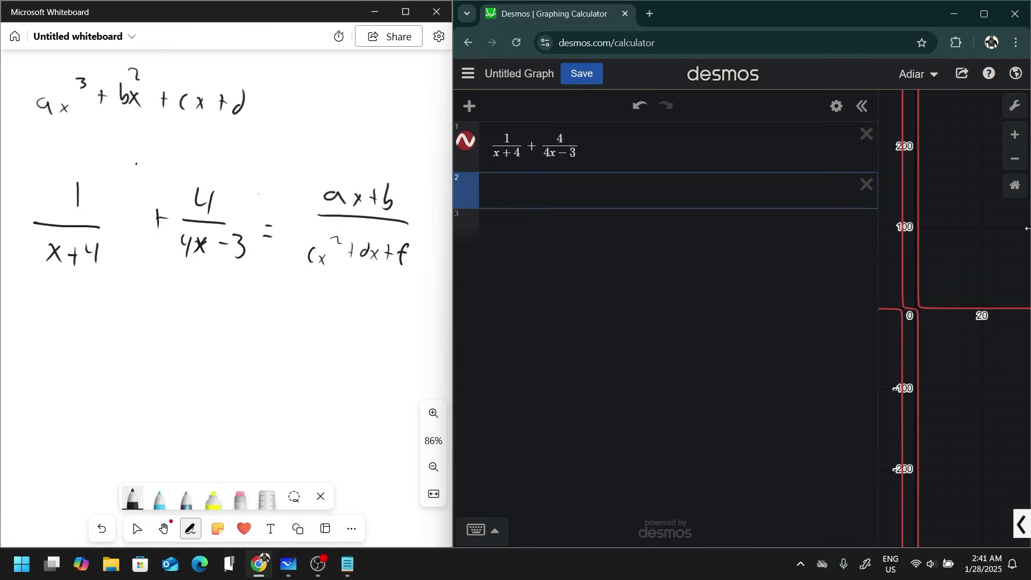
left_click(1015, 192)
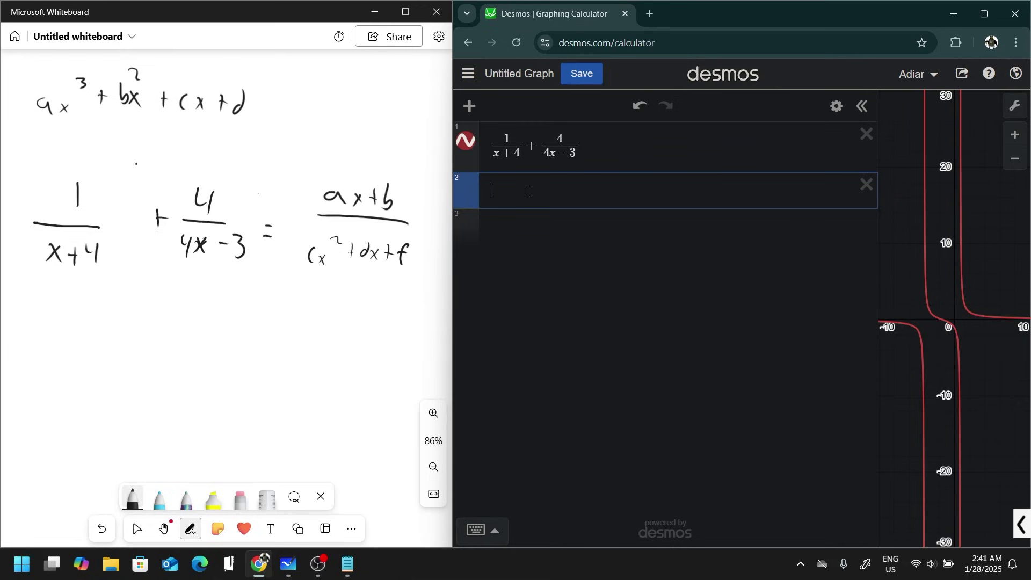
- Enter the general fraction (ax+b)/(cx²+dx+f) as the second expression
type("/ax")
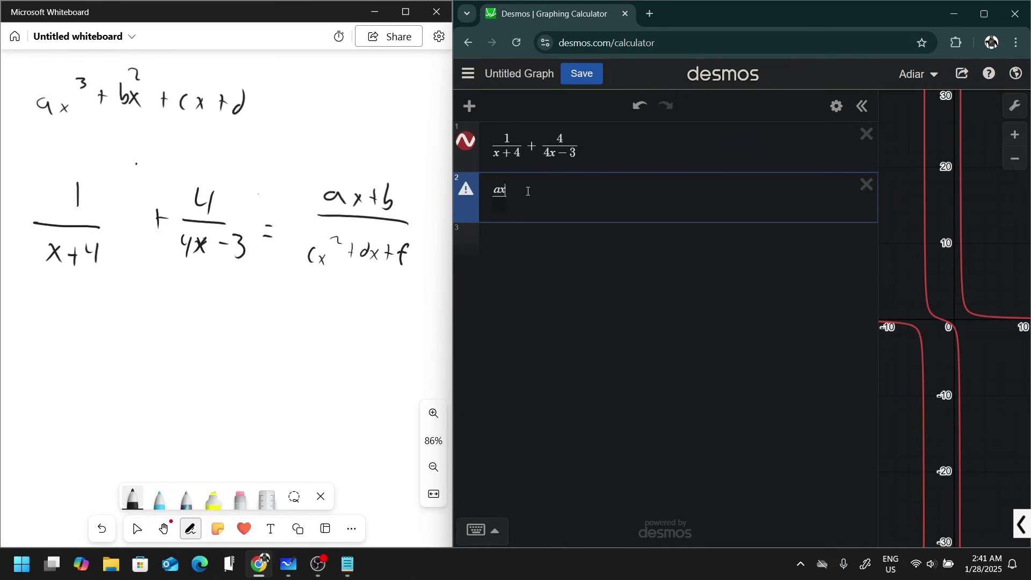
type("+b")
key("Down")
type("cx^2")
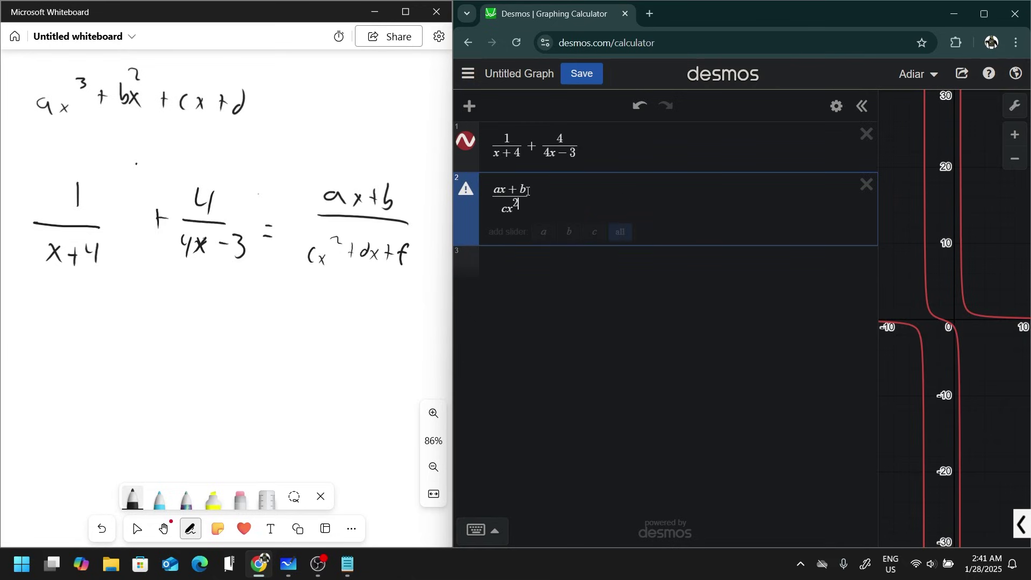
key("Right")
type("+dx")
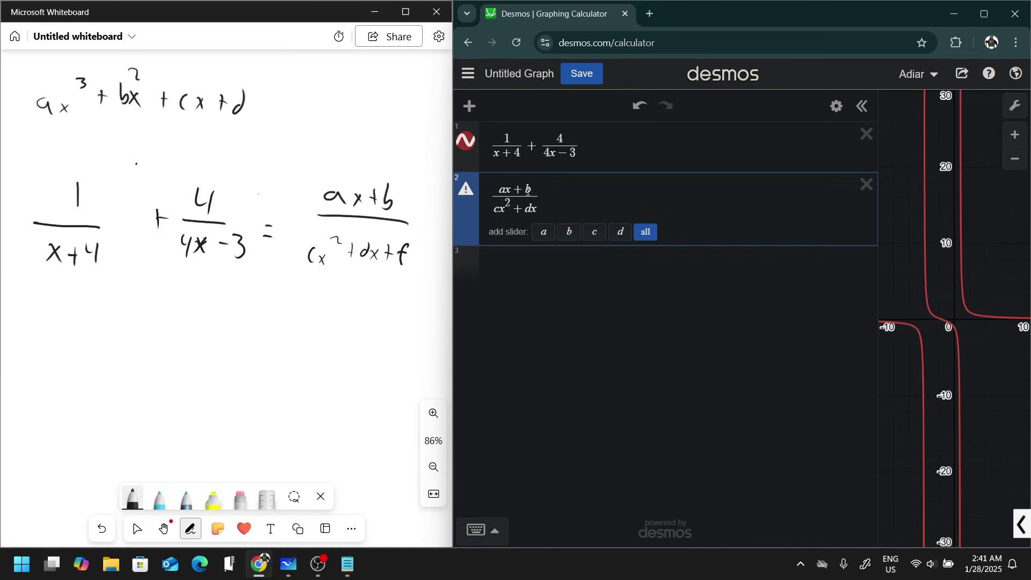
type("+f")
- Start a regression in the third expression with 1/(x₁+4) + 4/(4x₁−3) ~ as its first side
left_click(527, 263)
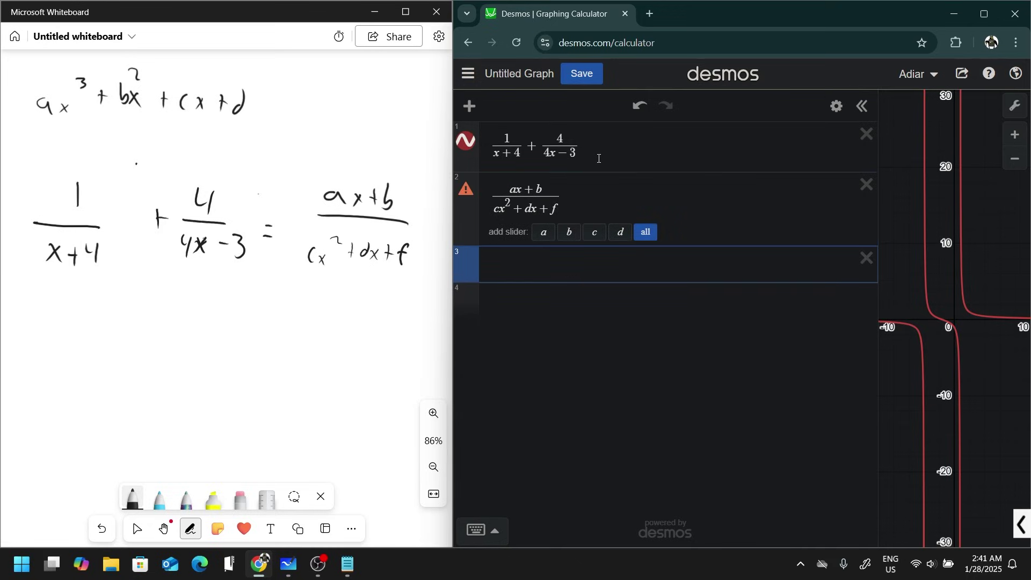
type("1/(x_1+4)+4/(4x-3)")
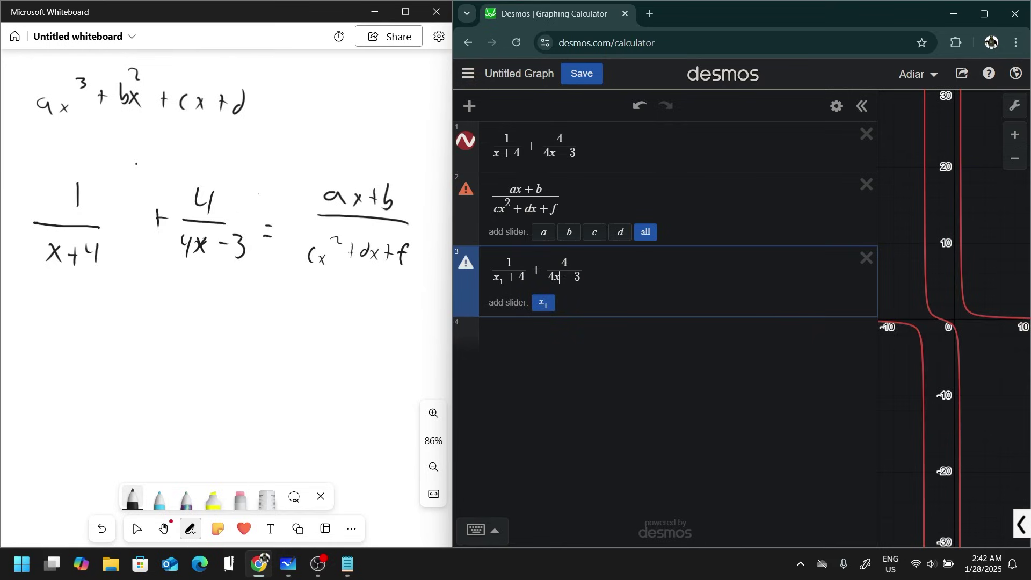
type("1")
left_click(635, 267)
type("~")
- Complete the regression with (ax₁+b)/(cx₁²+dx₁+f) copied from the second expression, and check where the fitted curve meets the original
left_click_drag(566, 188, 472, 196)
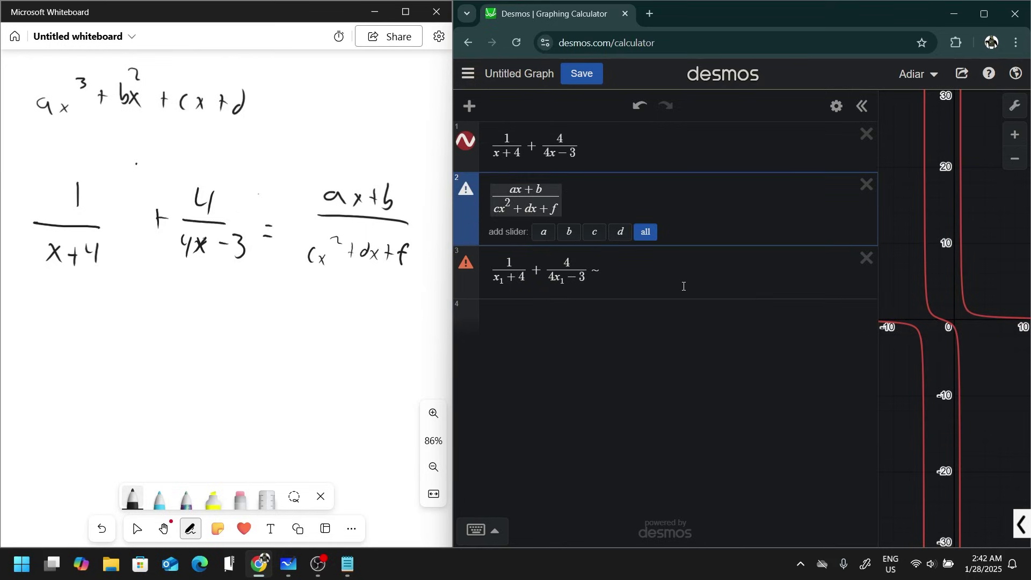
key("ctrl+c")
key("Down")
key("ctrl+v")
left_click(636, 264)
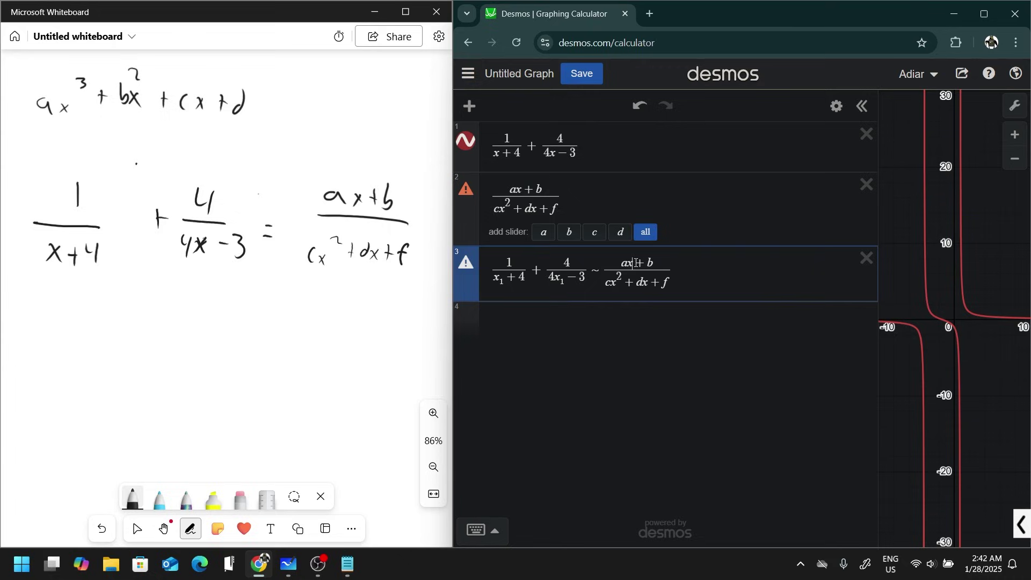
type("1")
left_click(617, 284)
type("1")
left_click(647, 283)
type("1")
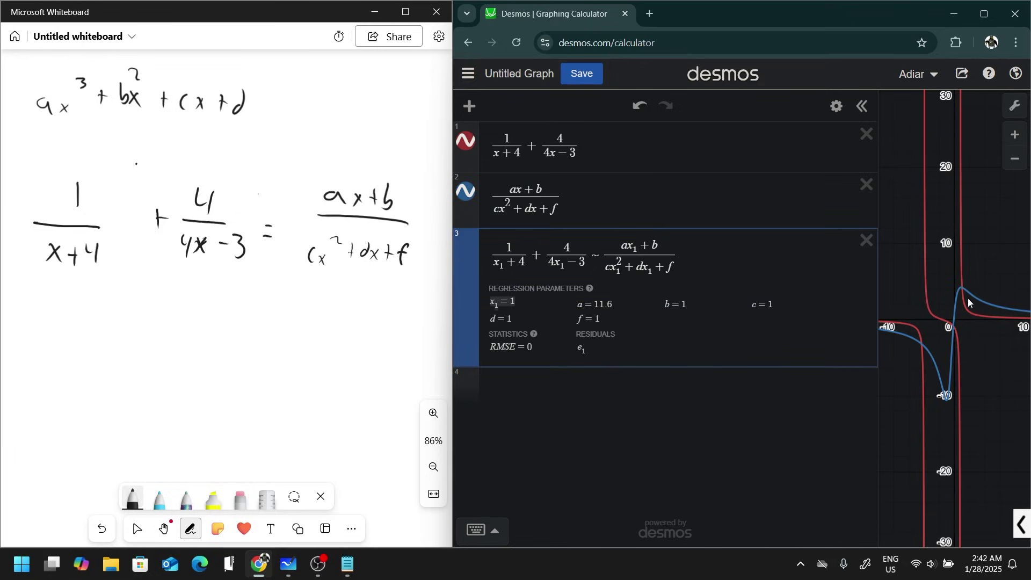
scroll(970, 301, "up", 3)
left_click(966, 275)
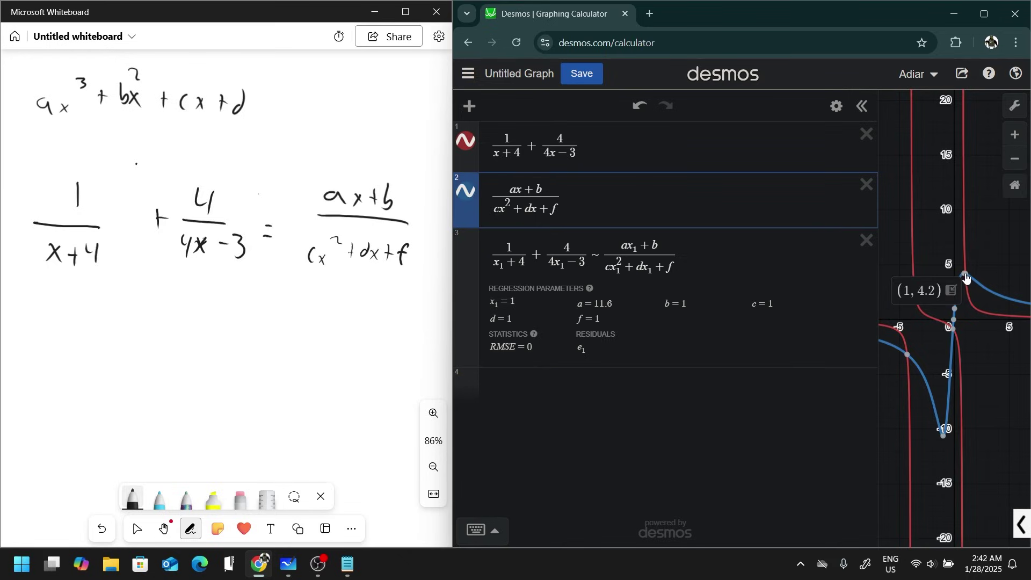
- Define x₁ as the list [−5] and inspect the point where the two curves meet at x = −5
left_click(505, 389)
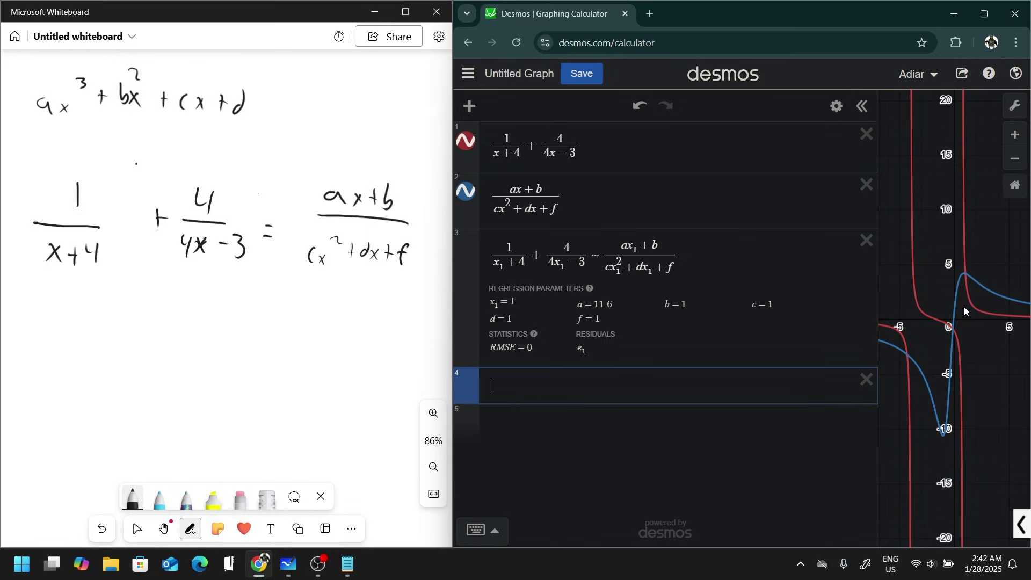
type("x_1")
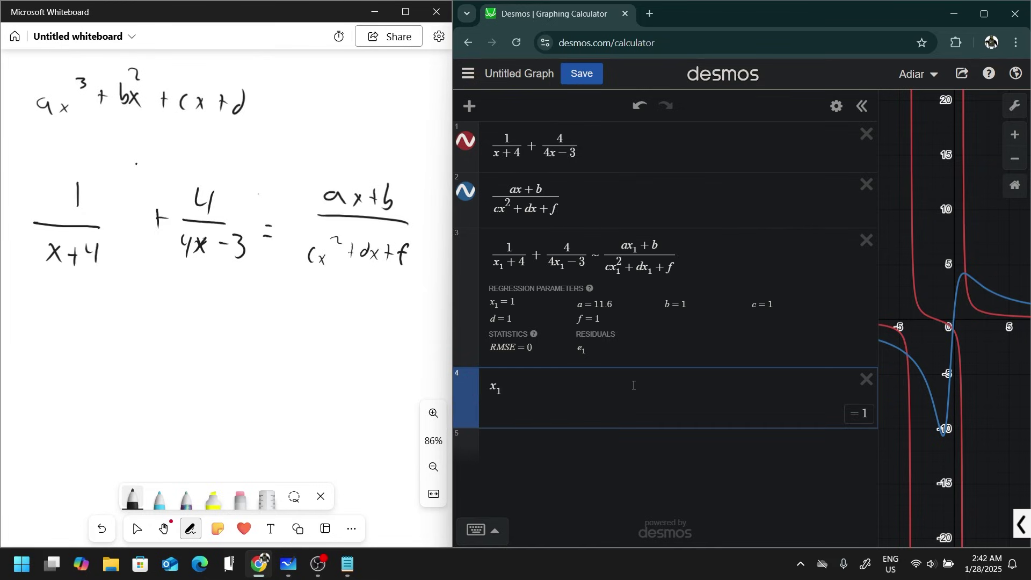
type("=[-5")
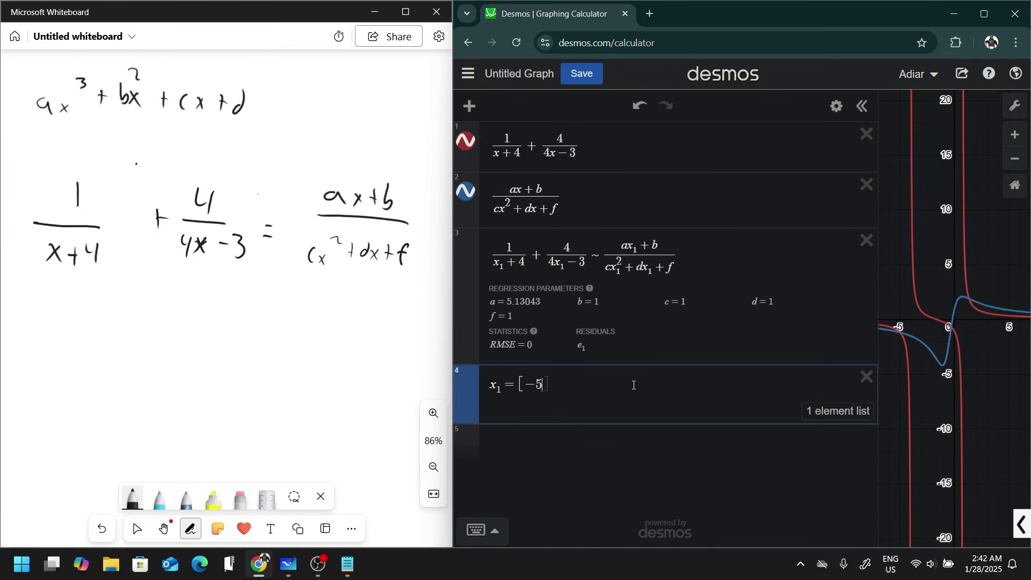
left_click(899, 334)
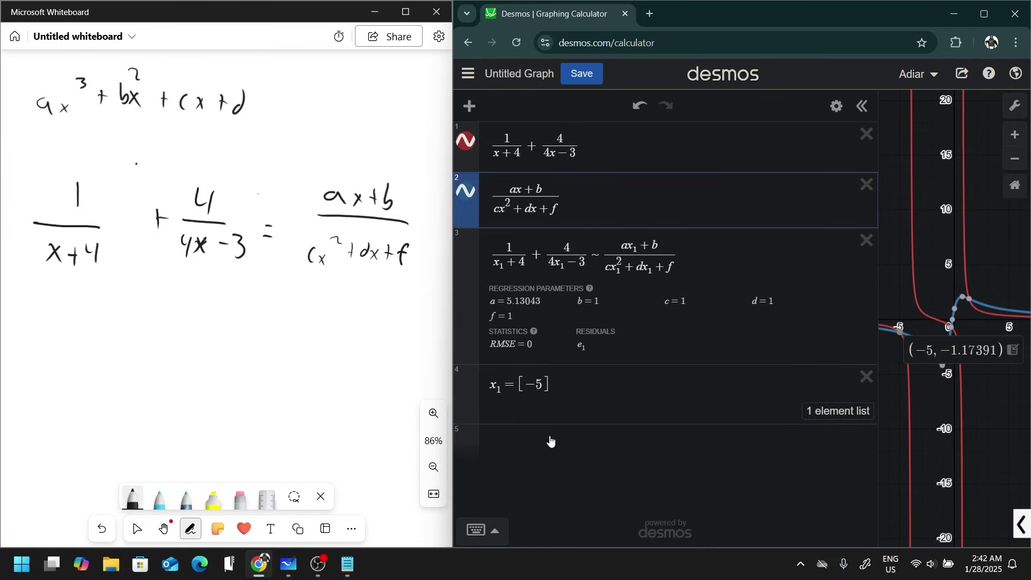
- Append −3 to the x₁ list and inspect the curves' shared points at x = −5 and x = −3
left_click(542, 384)
type(",-3")
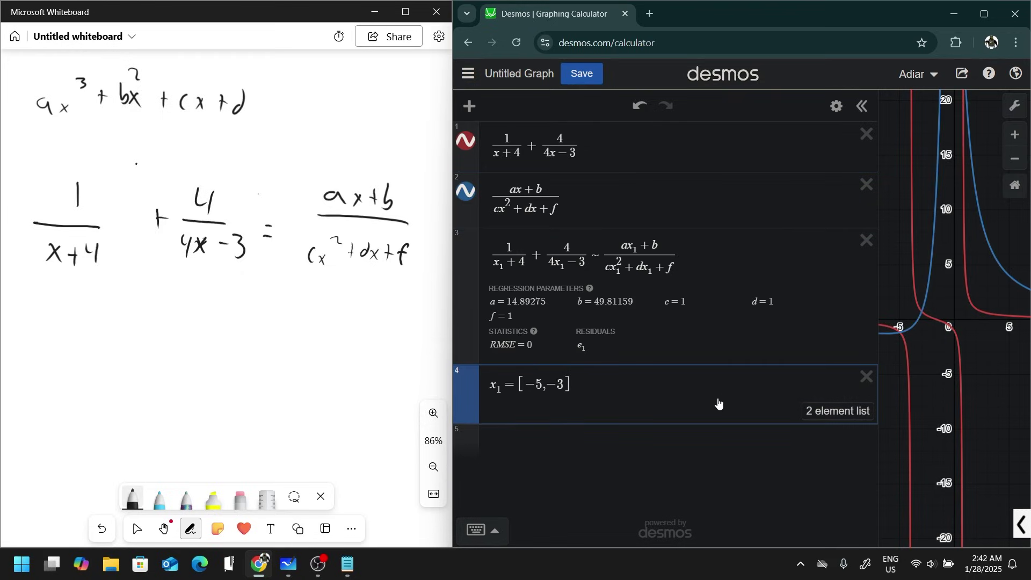
left_click(902, 335)
left_click(900, 333)
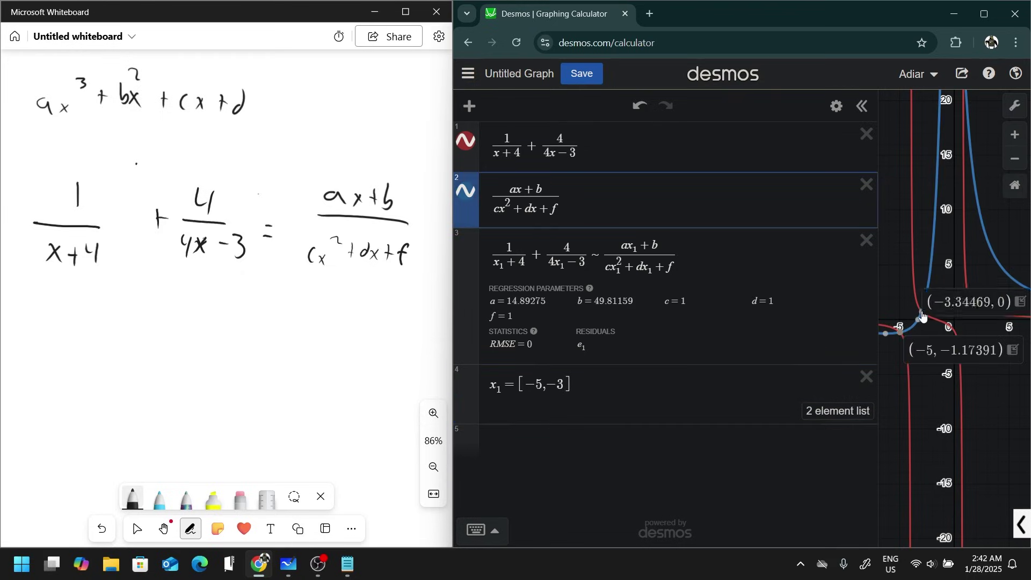
- Try appending −4 to the x₁ list and inspect the original curve around x = −4
left_click(565, 387)
type(",-4")
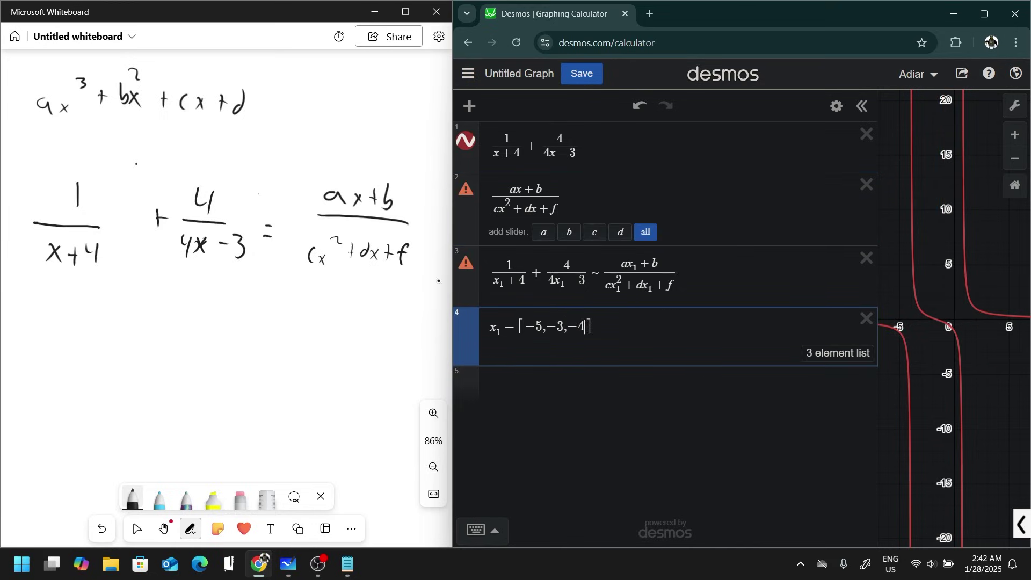
mouse_move(462, 269)
left_click_drag(907, 383, 916, 551)
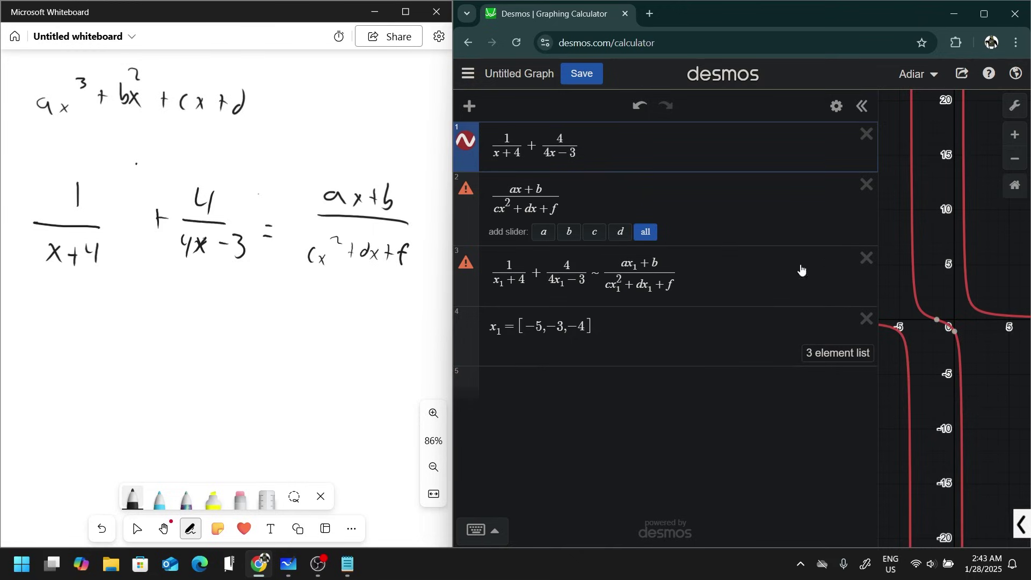
- Replace −4 in the x₁ list with 1, 2, 7, 8, 9 and 0, keeping −5 and −3
left_click(588, 328)
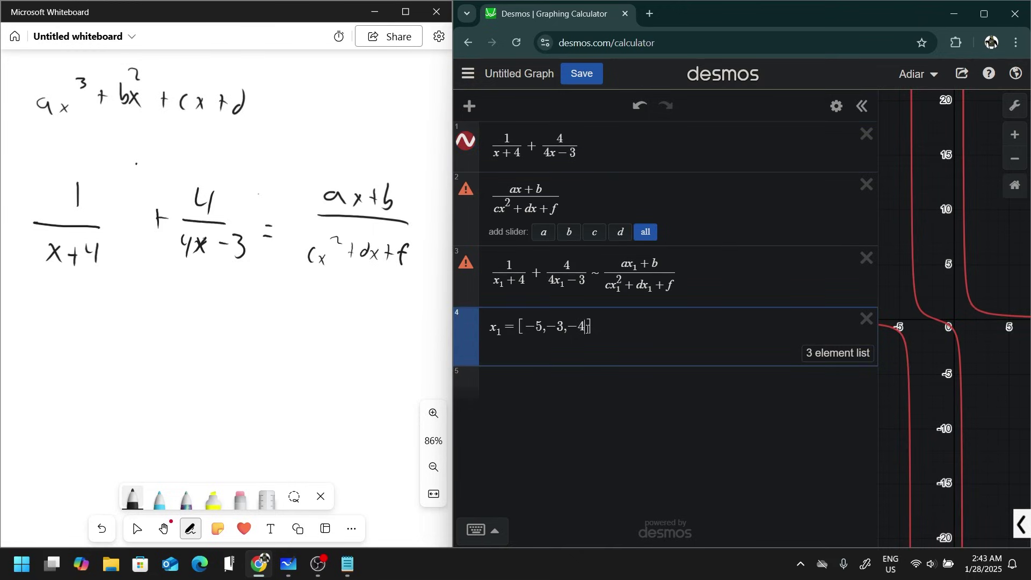
key("BackSpace")
key("BackSpace")
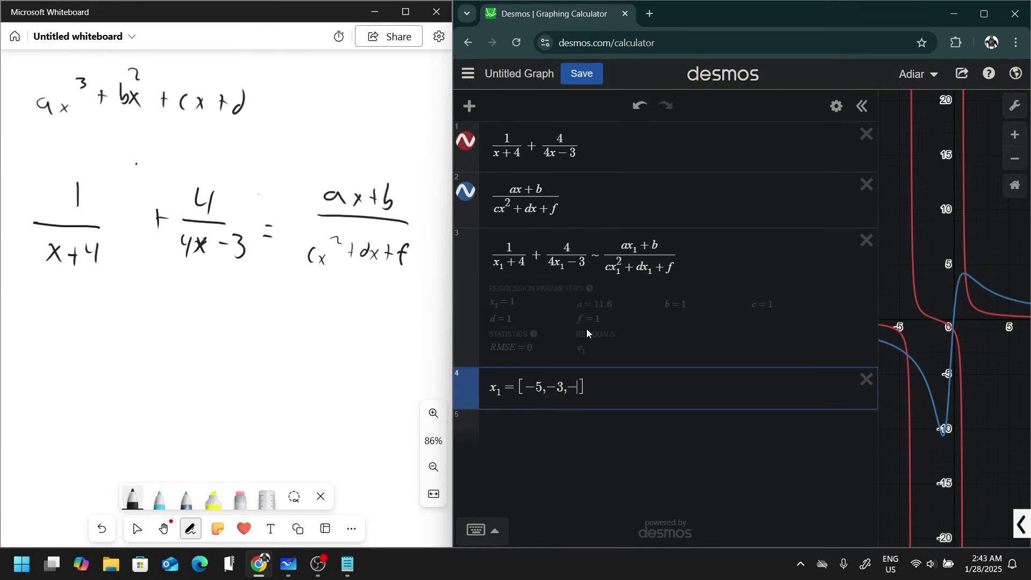
type("1,2")
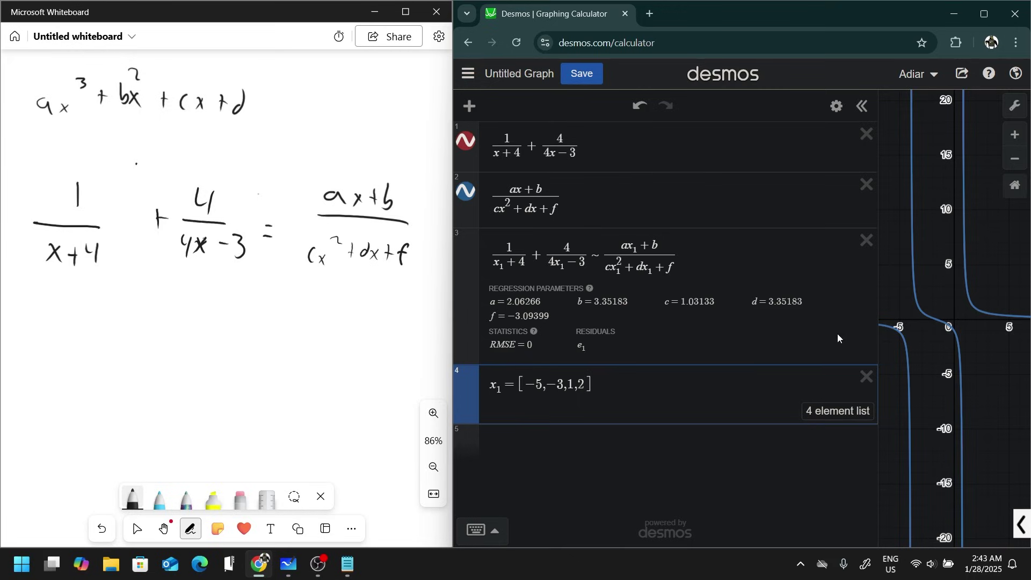
type(",7,8,9,0")
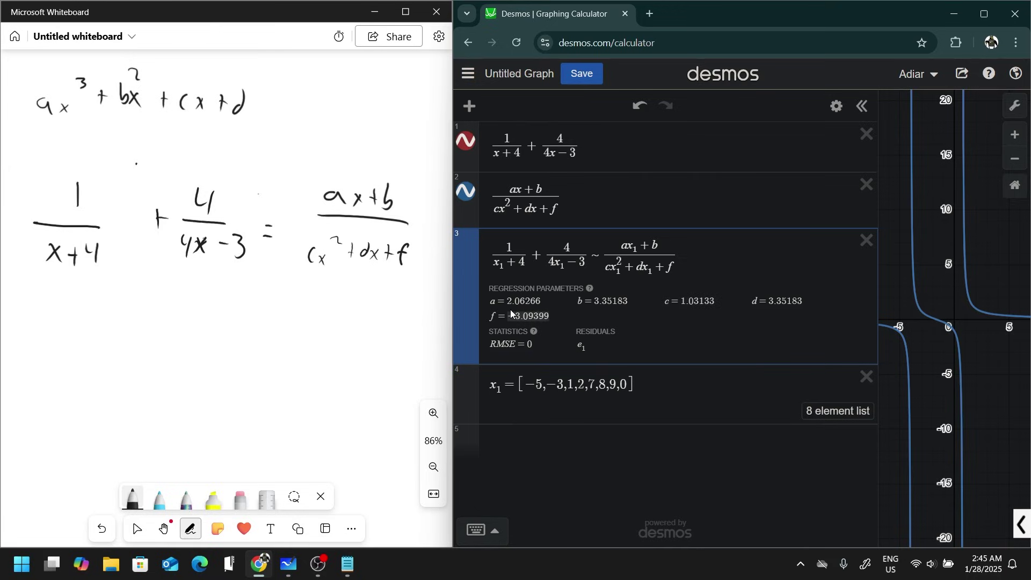
- Compare the fitted curve with the graph of 1/(x+4) + 4/(4x−3), and leave the pen tool in Microsoft Whiteboard
left_click(906, 280)
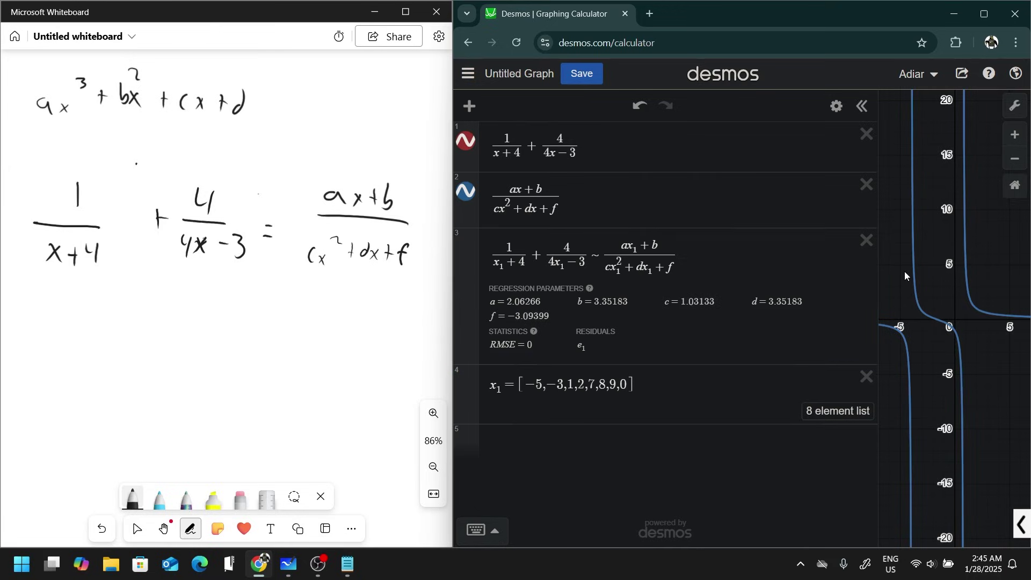
left_click(920, 260)
left_click(564, 166)
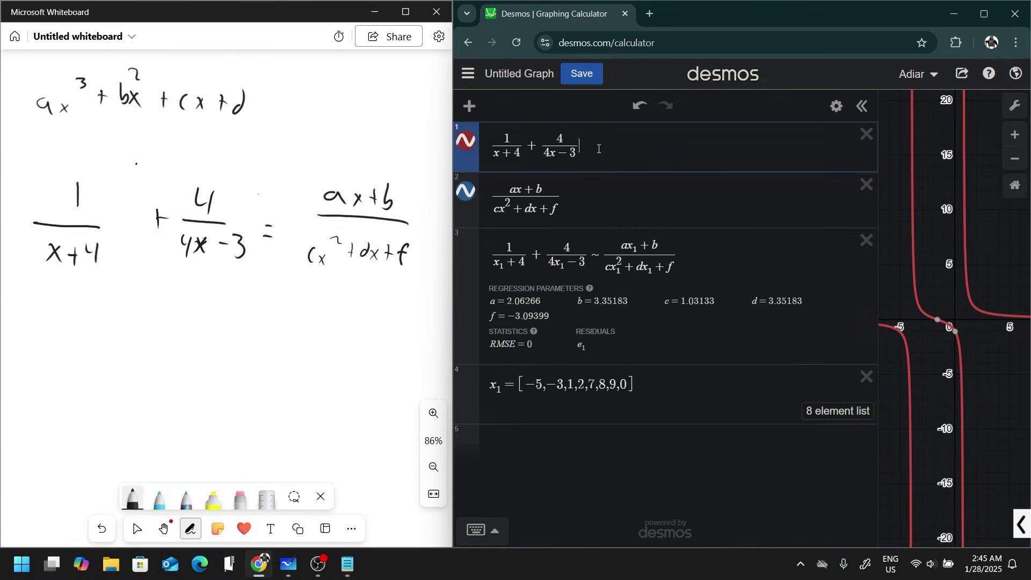
left_click(955, 253)
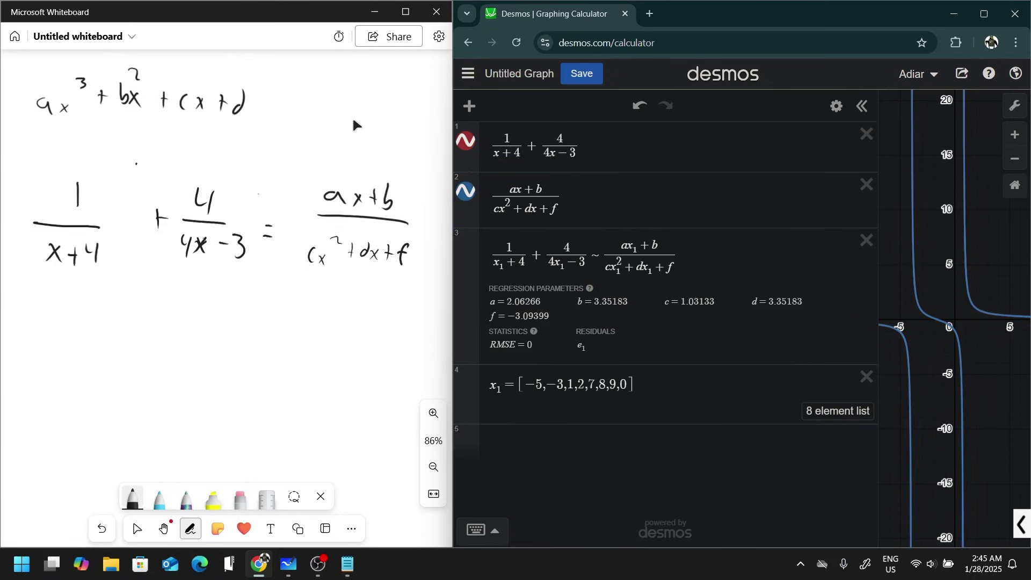
key("Escape")
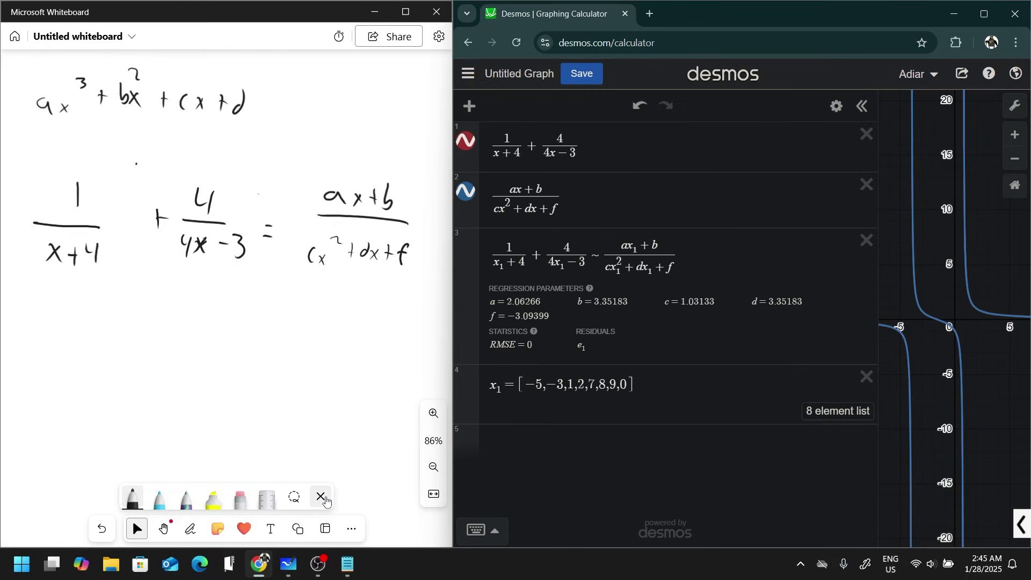